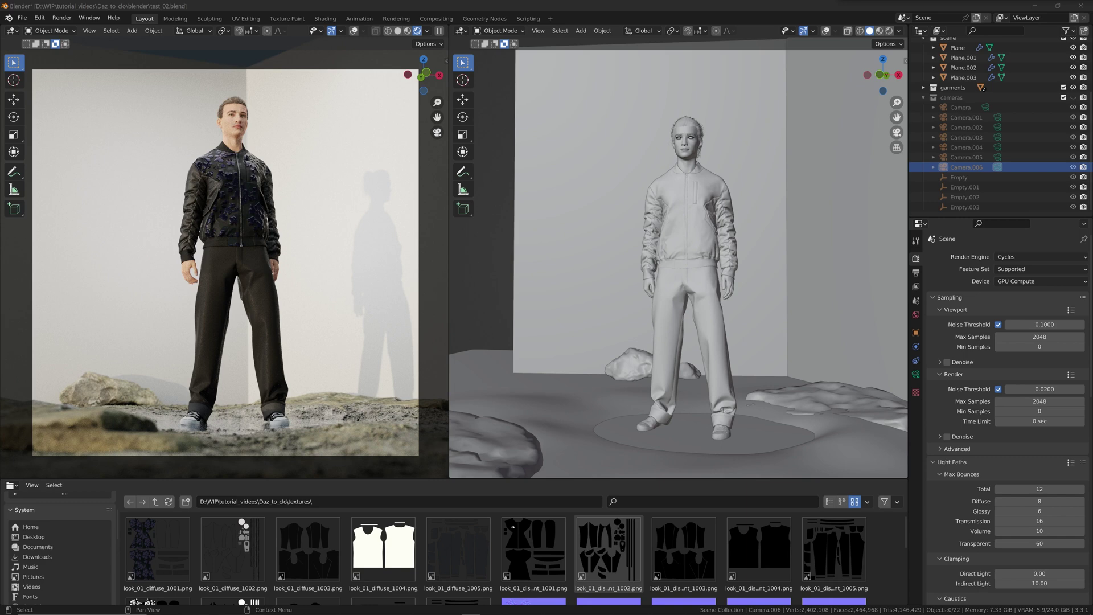
Preview the rendered scene through Camera.005, Camera.004, Camera.003 and Camera.001.
click(997, 157)
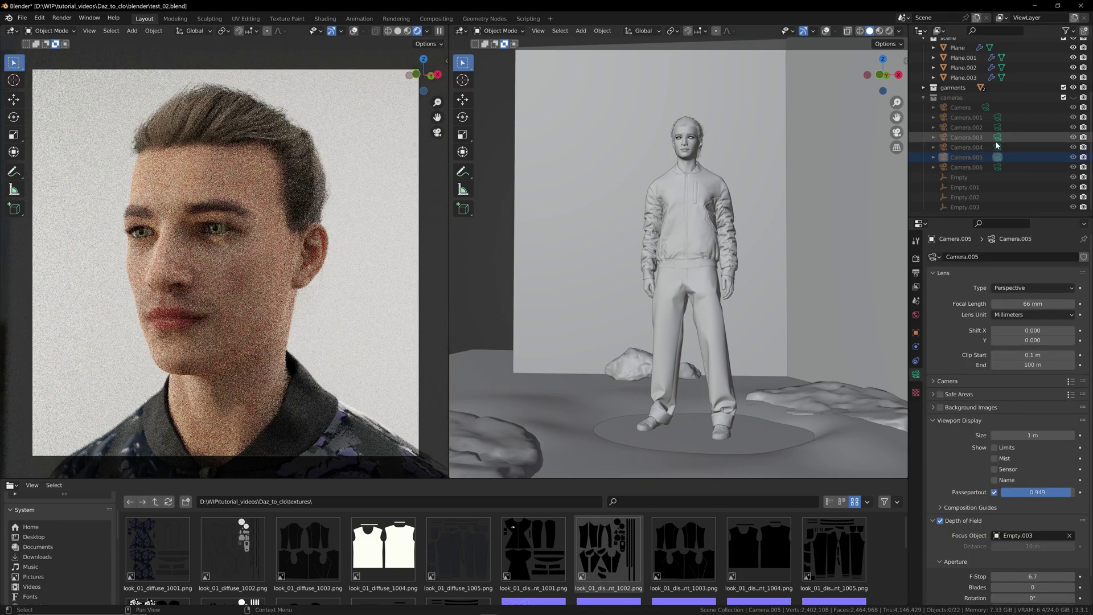
click(997, 148)
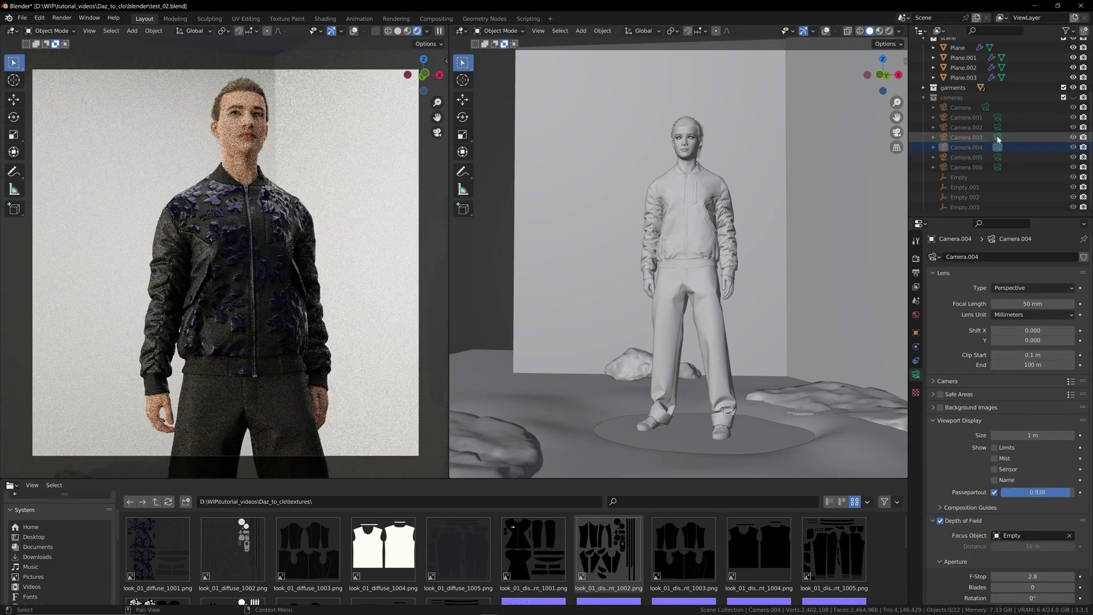
click(998, 138)
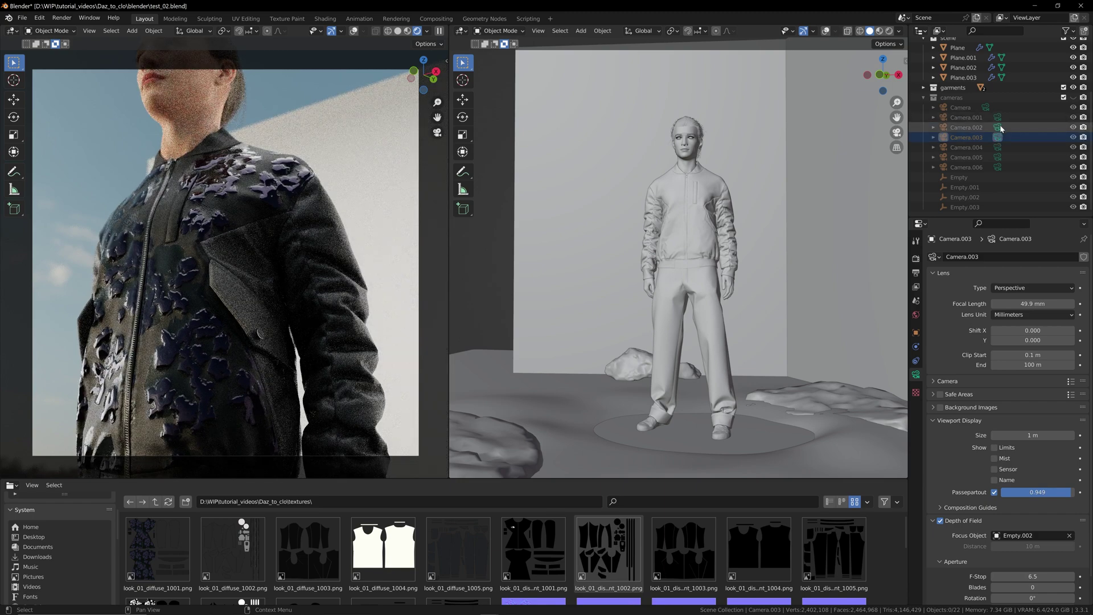
click(998, 117)
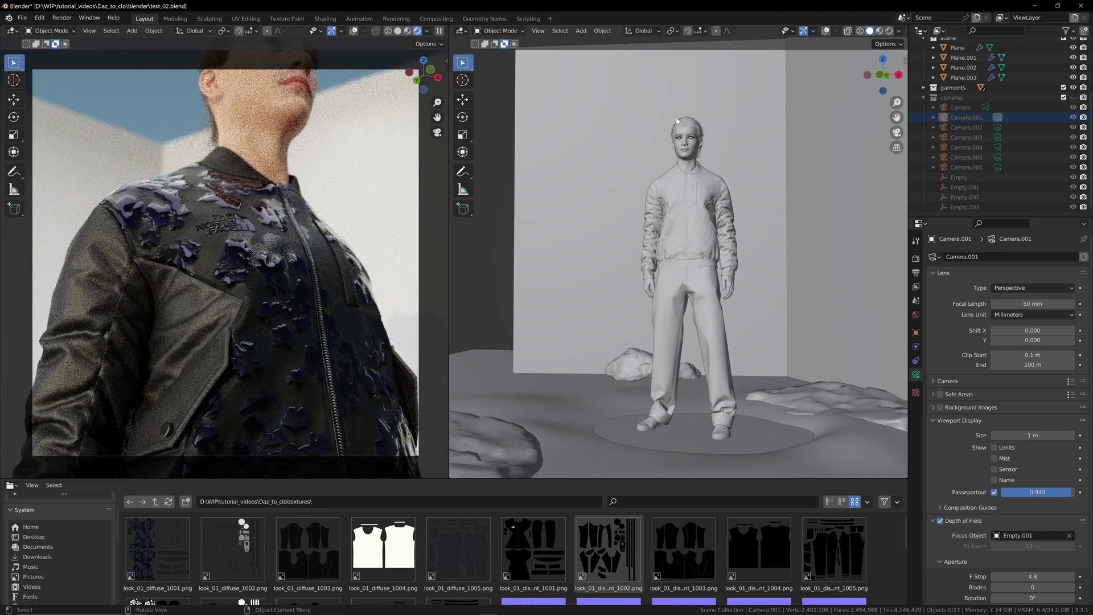
Close Blender without saving test_02.blend and switch to CLO with the look02 - tpose.zprj project.
click(1076, 6)
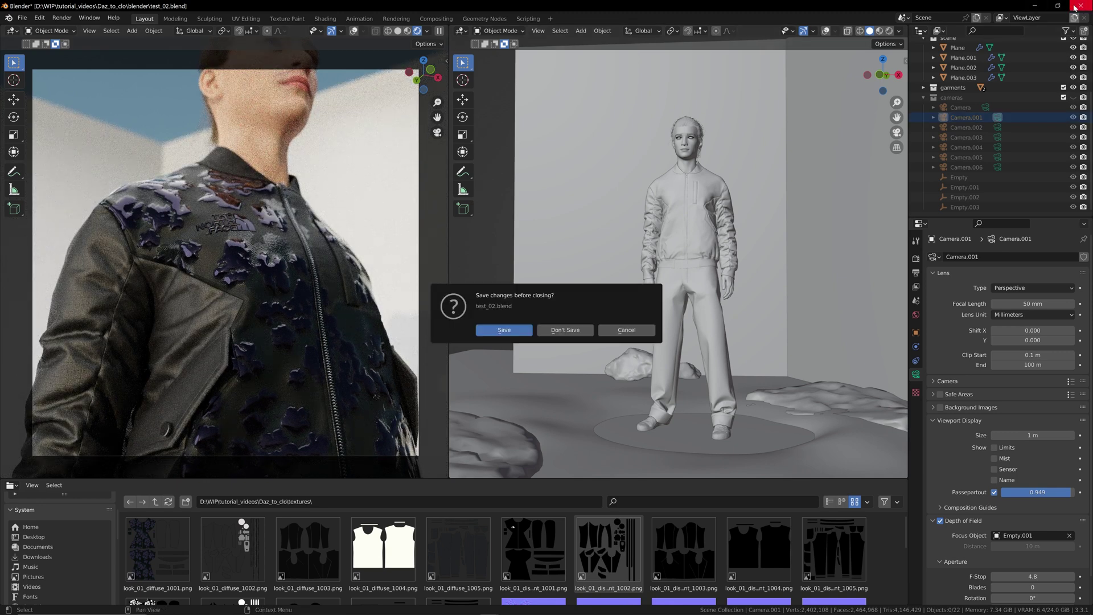
click(580, 335)
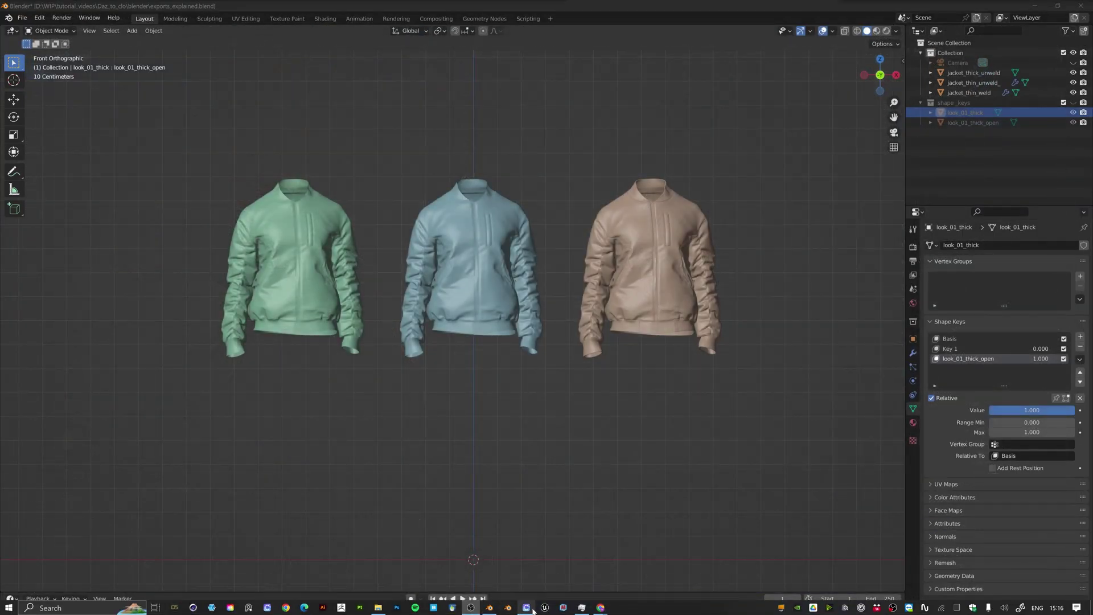
click(529, 607)
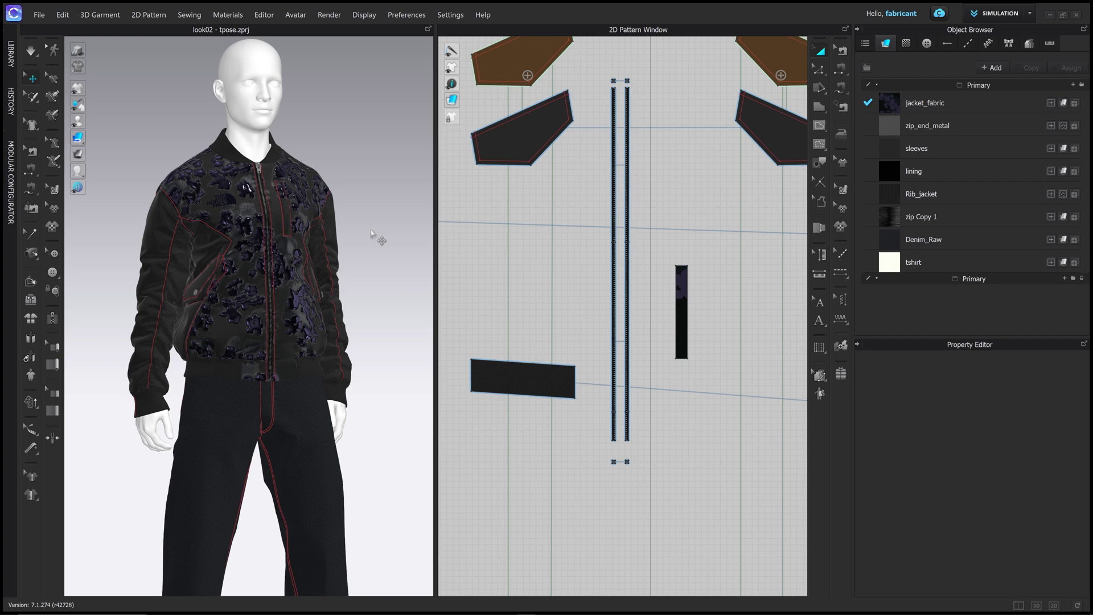
Change the workspace mode from Simulation to UV Editor.
scroll(371, 233, down, 5)
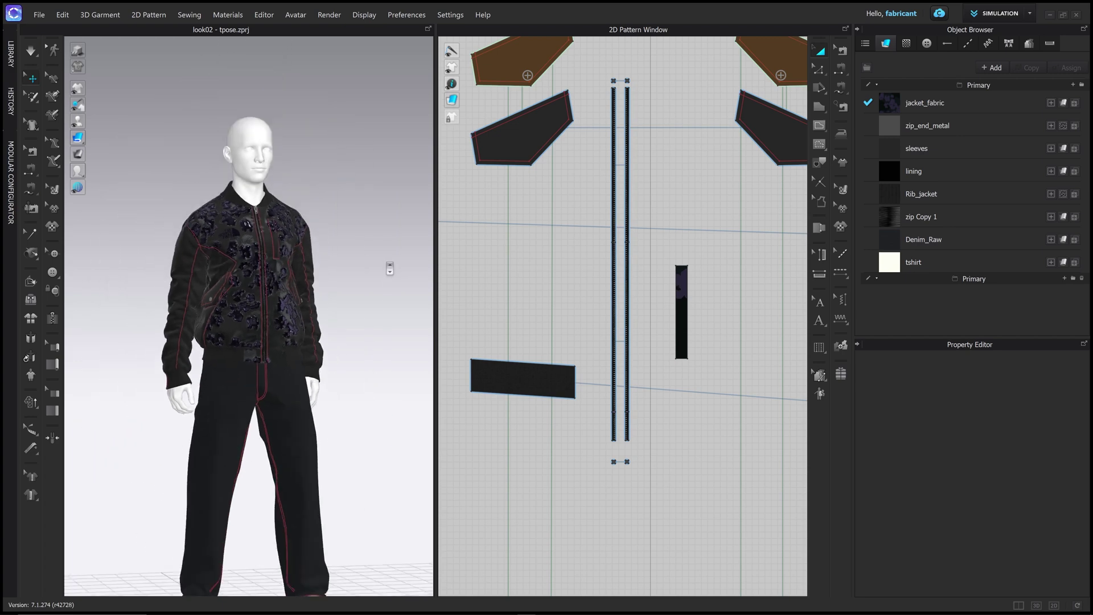
mouse_move(361, 234)
right_down()
mouse_move(333, 232)
mouse_move(357, 214)
right_up()
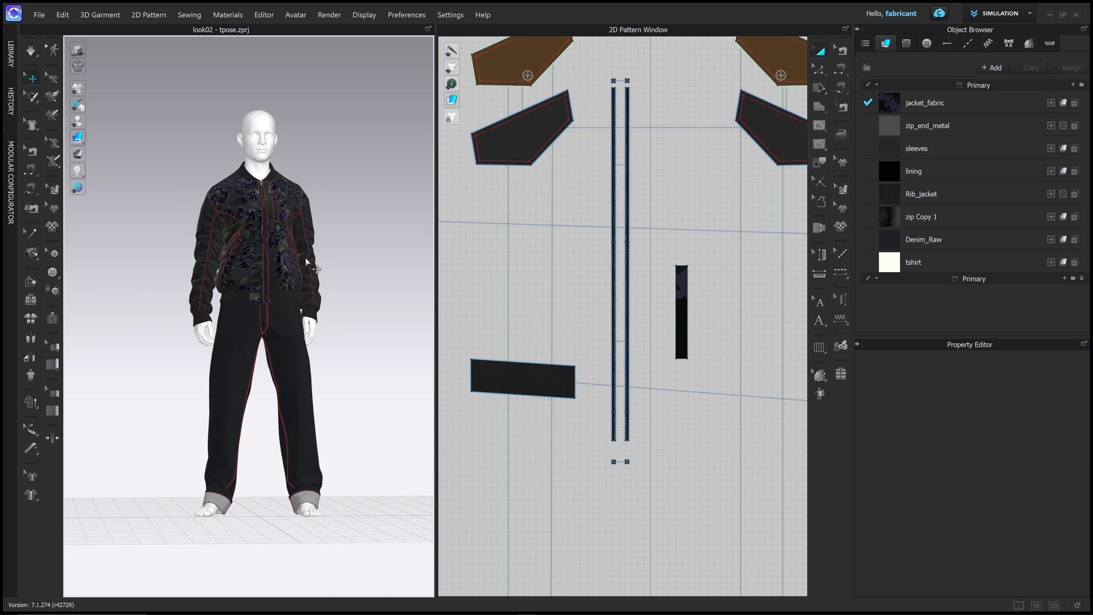
click(999, 14)
click(986, 143)
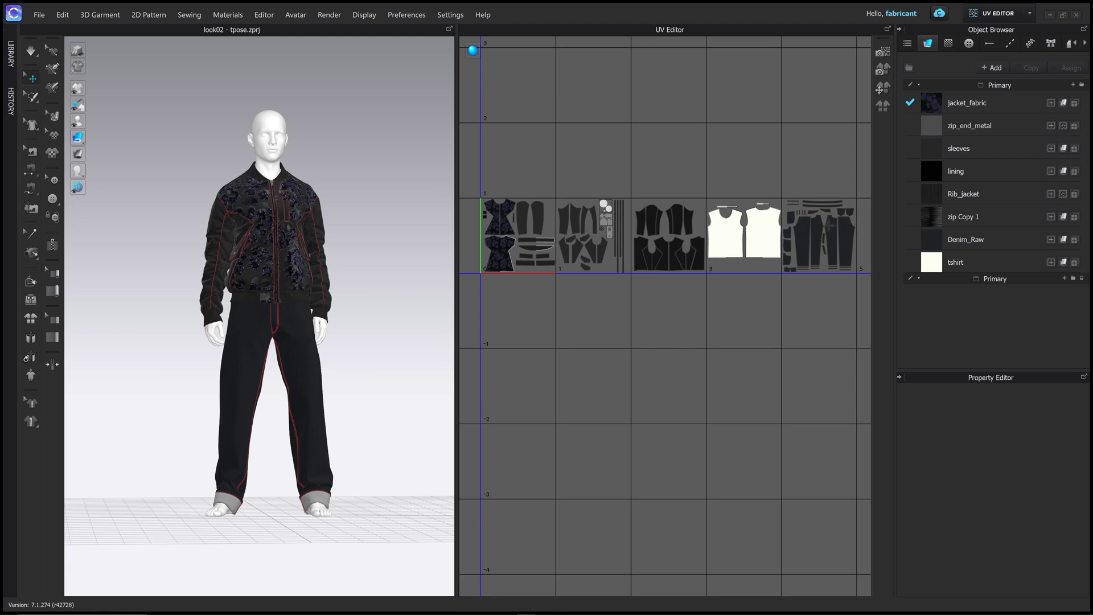
Examine how the T-shirt, lining, sleeve, trim and jacket patterns are laid out across the UV tiles.
scroll(792, 224, down, 4)
scroll(775, 227, up, 15)
scroll(683, 212, down, 6)
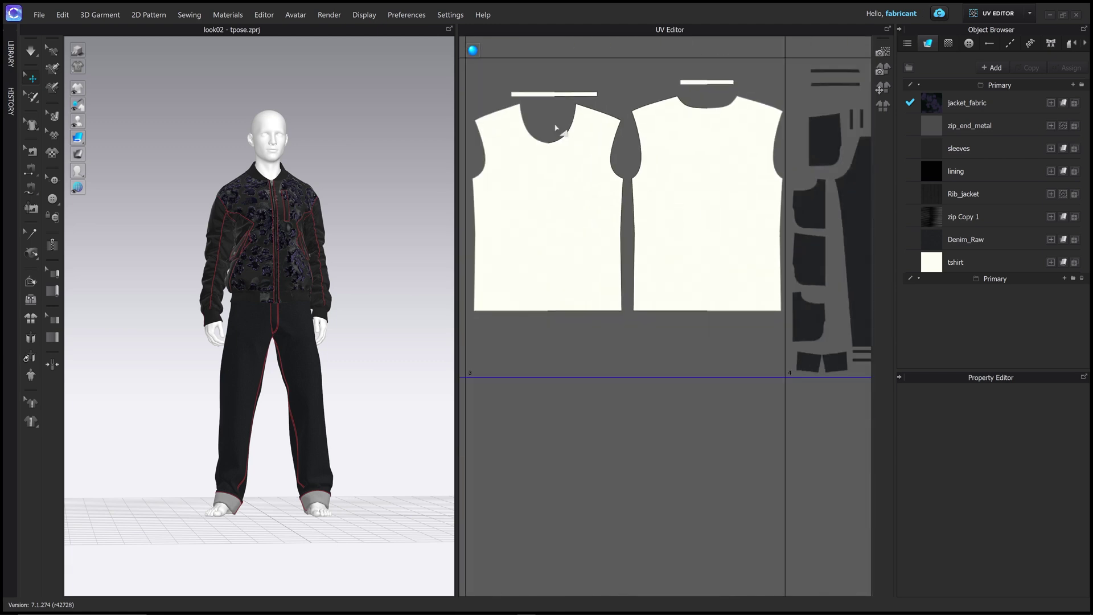
middle_drag(556, 128, 713, 166)
middle_drag(571, 167, 671, 167)
scroll(707, 157, down, 4)
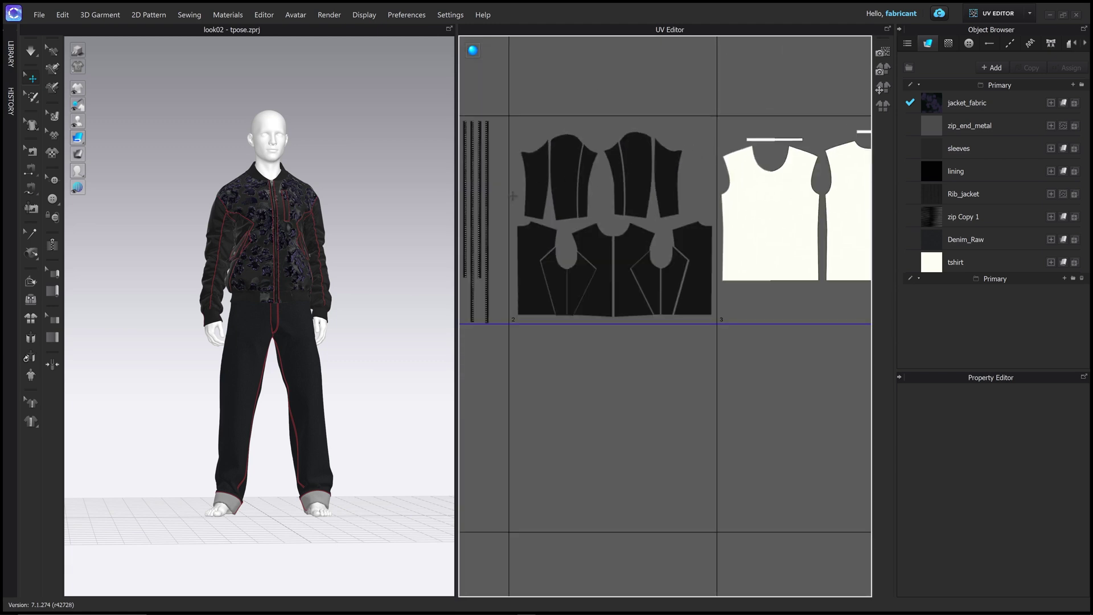
scroll(500, 142, left, 3)
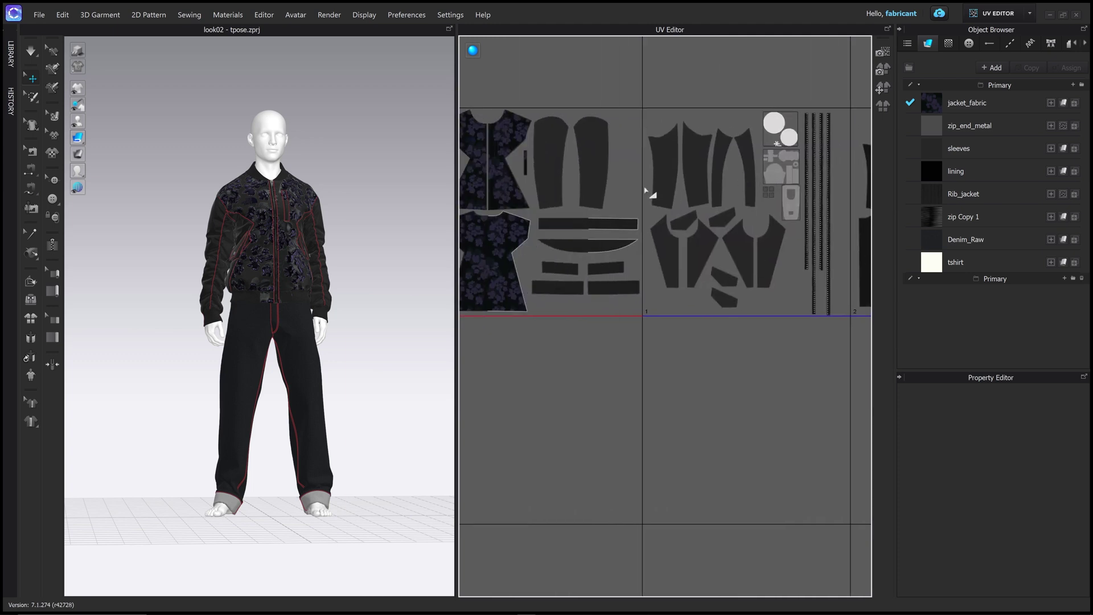
scroll(649, 193, left, 3)
Try scaling up the jacket's two front panels and back panel together in the first UV tile.
click(531, 121)
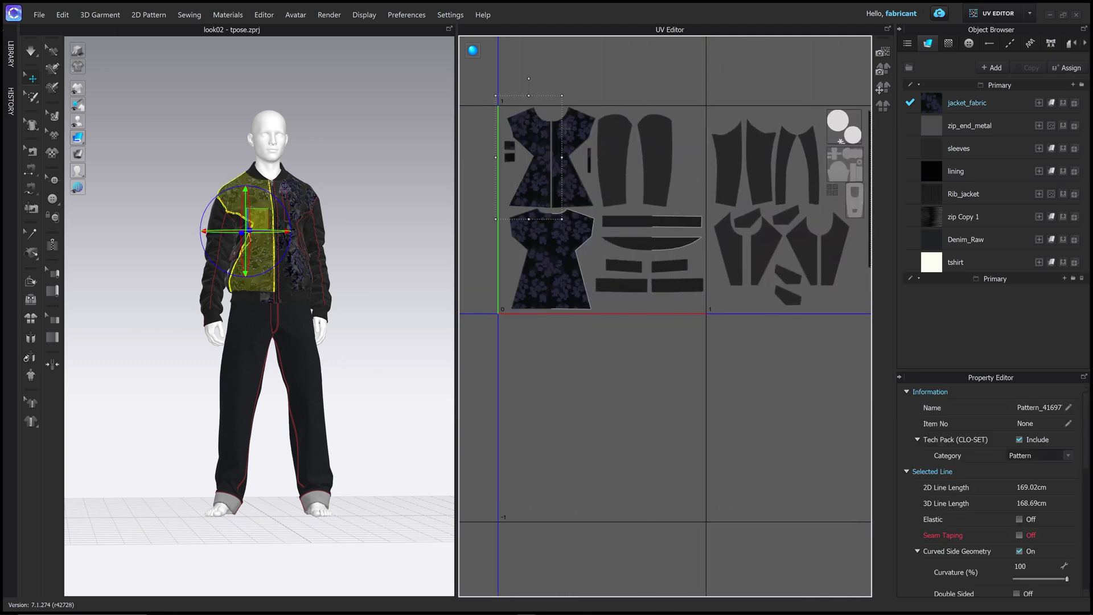
click(564, 149)
shift+click(545, 243)
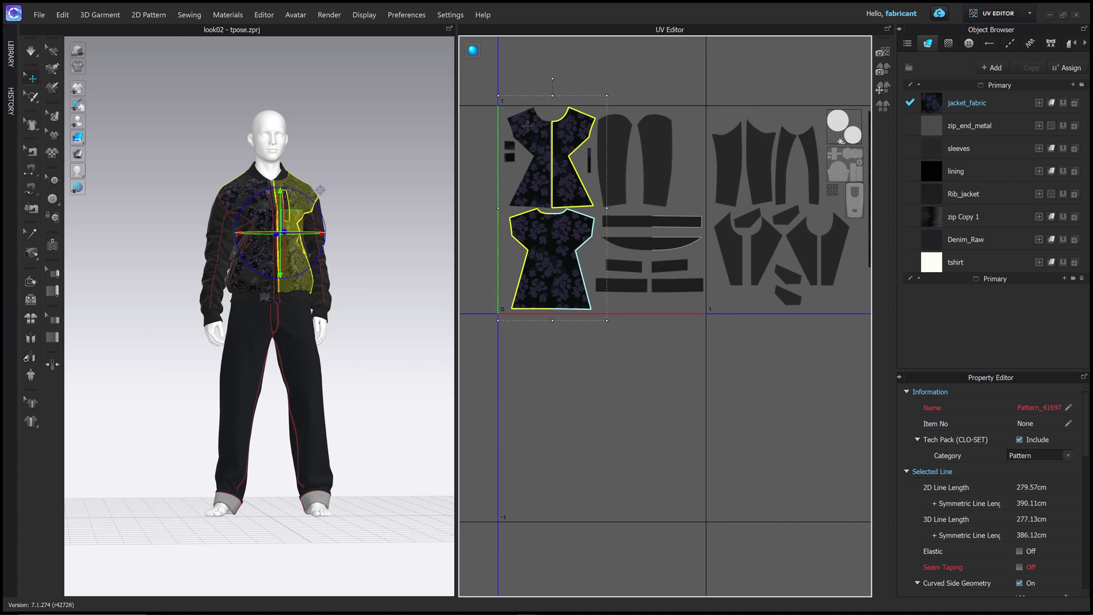
shift+click(527, 126)
mouse_move(372, 181)
right_down()
mouse_move(254, 171)
mouse_move(360, 176)
right_up()
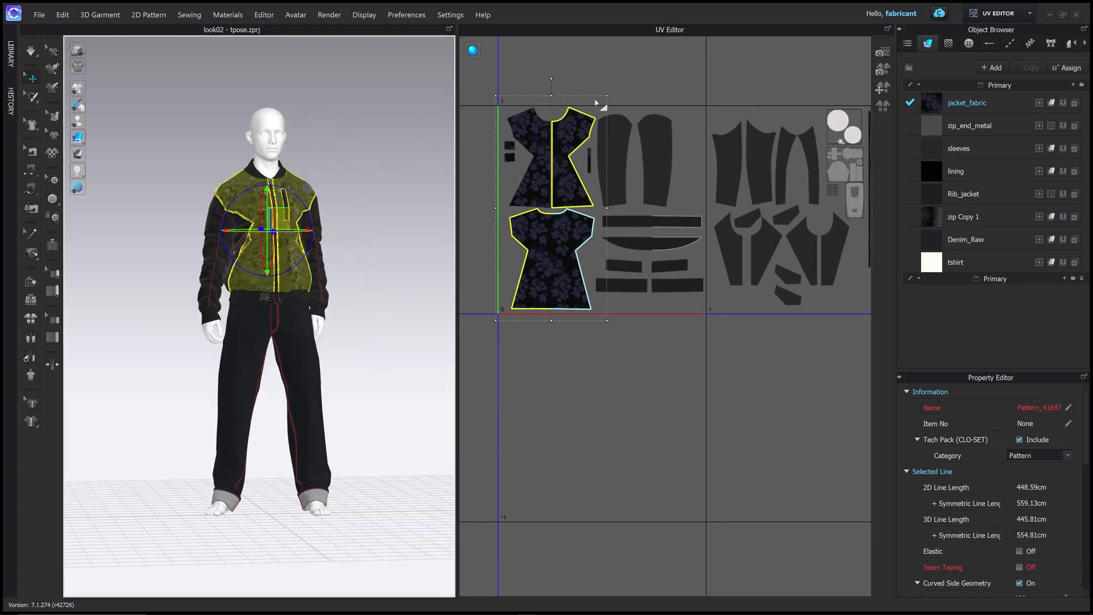
drag(604, 98, 735, 45)
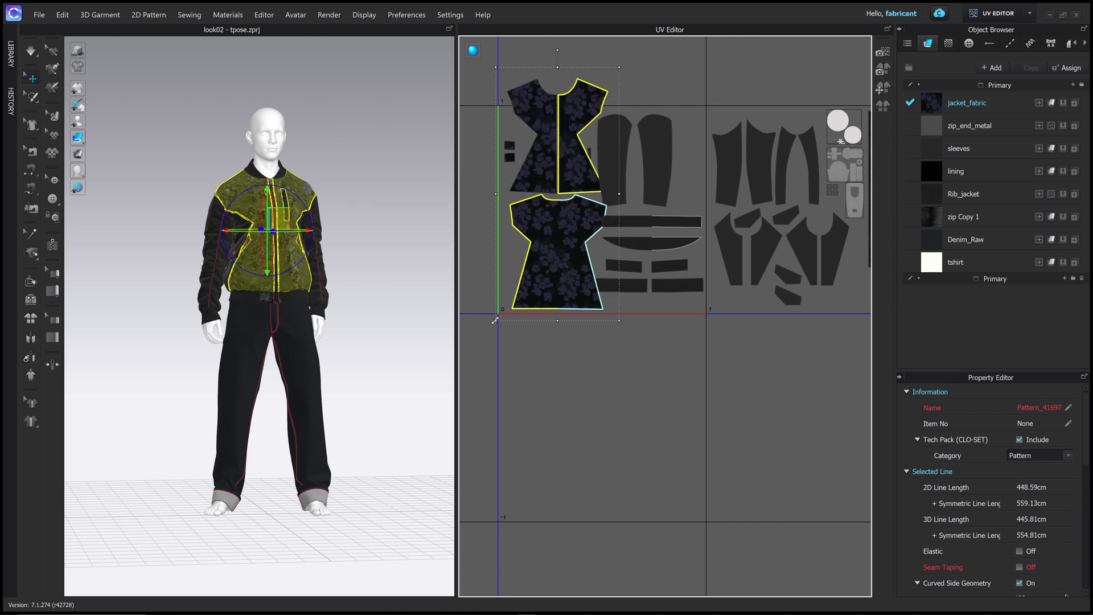
Try enlarging only the jacket's back panel in the UV layout, and undo both scaling changes.
click(538, 279)
drag(498, 320, 394, 402)
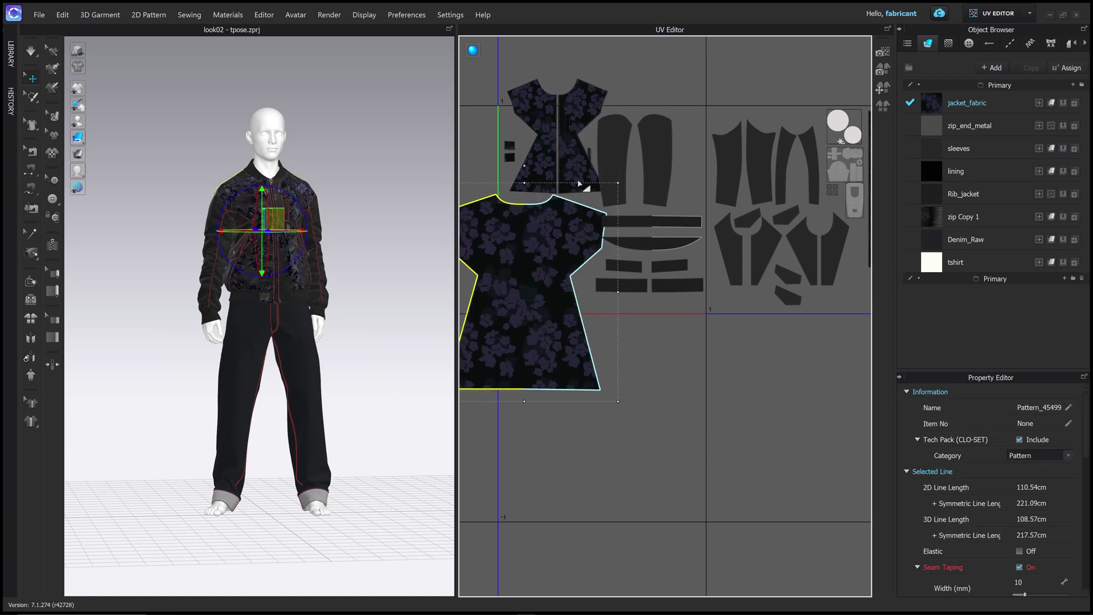
key(ctrl+z)
key(ctrl+z)
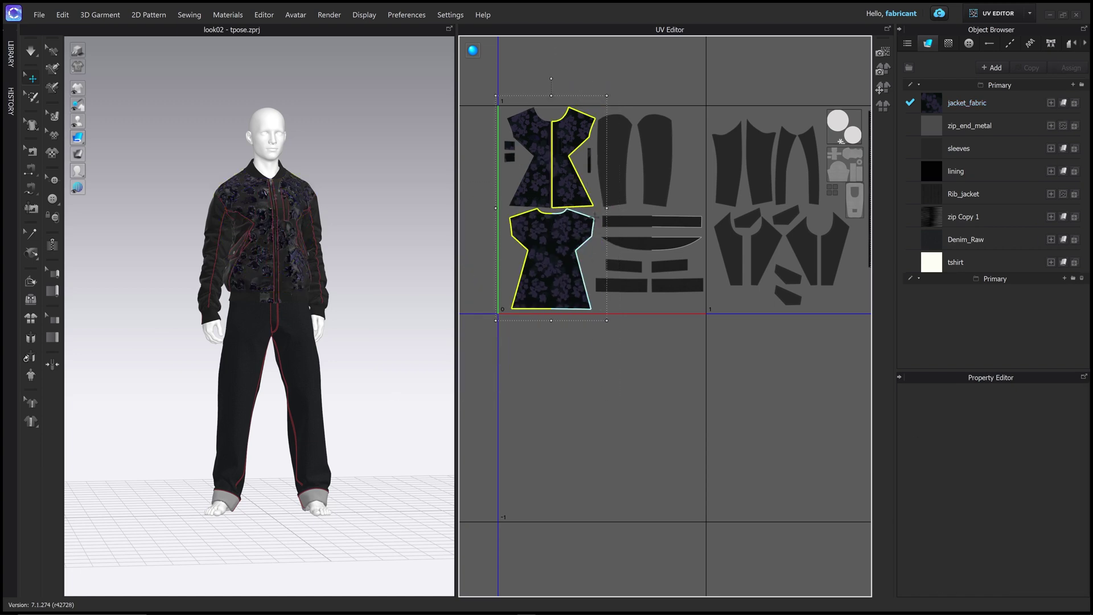
Select all the Rib_jacket pieces in the first UV tile and inspect where they sit on the garment.
click(710, 308)
drag(710, 308, 593, 211)
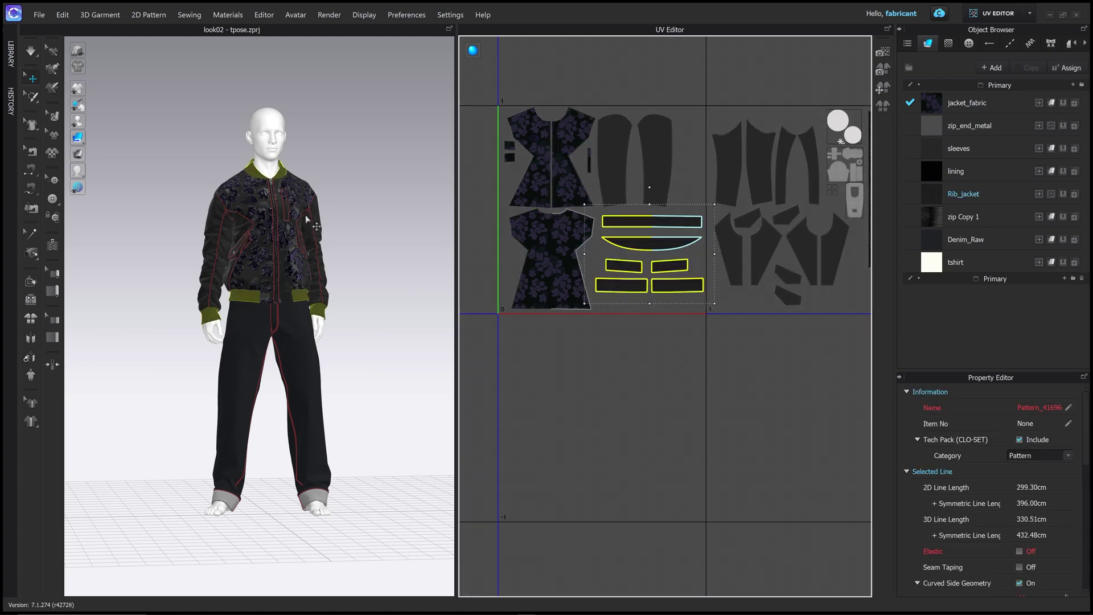
right_drag(298, 324, 422, 288)
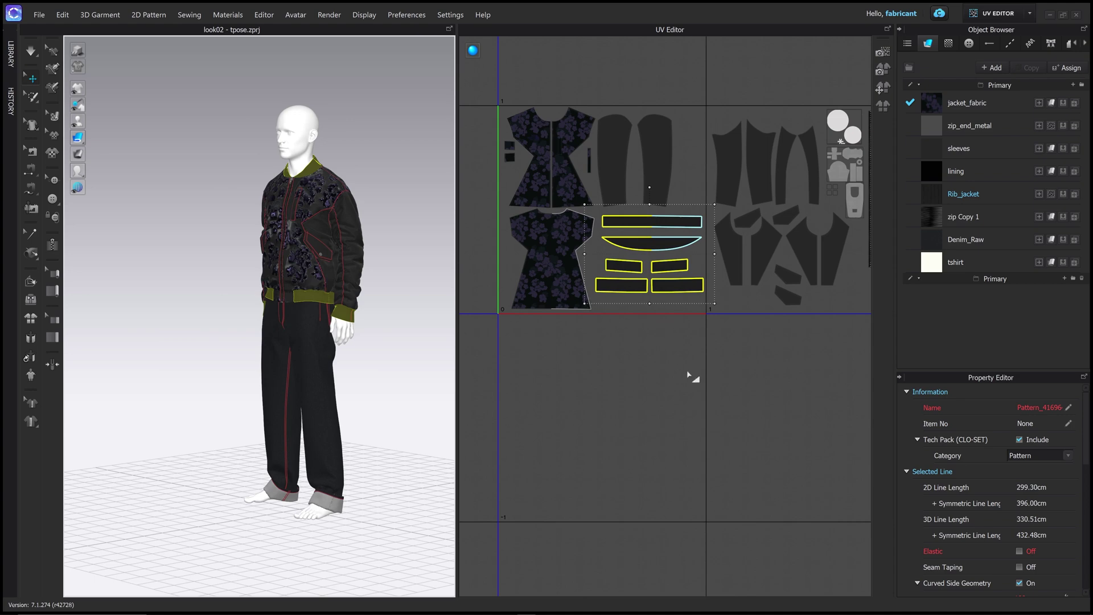
Examine the other UV tiles, comparing the trims, lining, T-shirt and trouser layouts with the garment on the avatar.
right_drag(698, 384, 553, 393)
middle_drag(552, 392, 535, 391)
middle_drag(789, 253, 661, 253)
scroll(661, 266, down, 2)
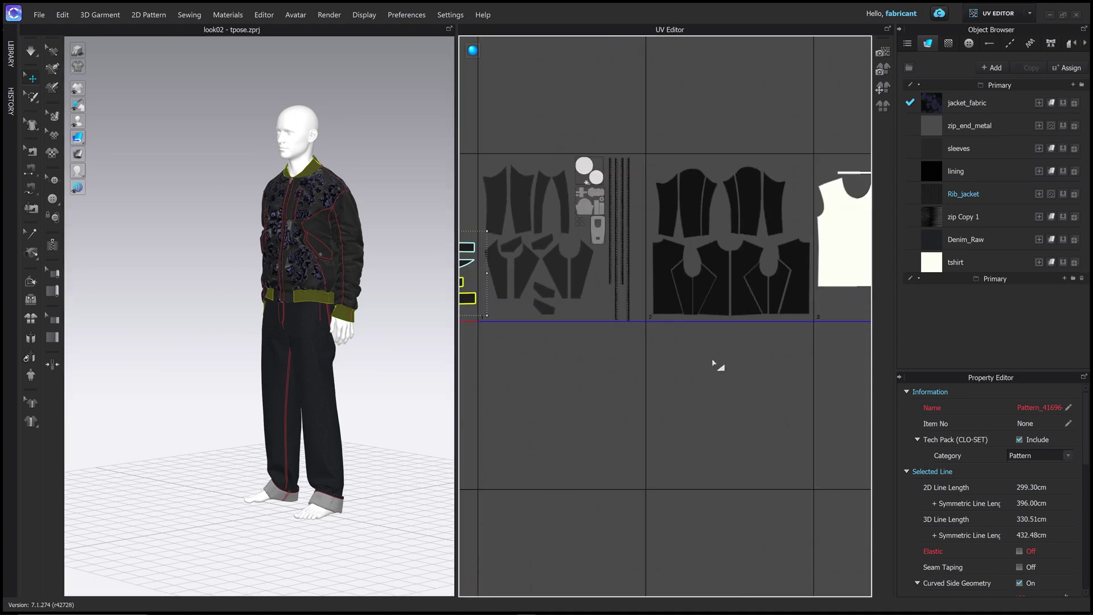
middle_drag(591, 358, 655, 334)
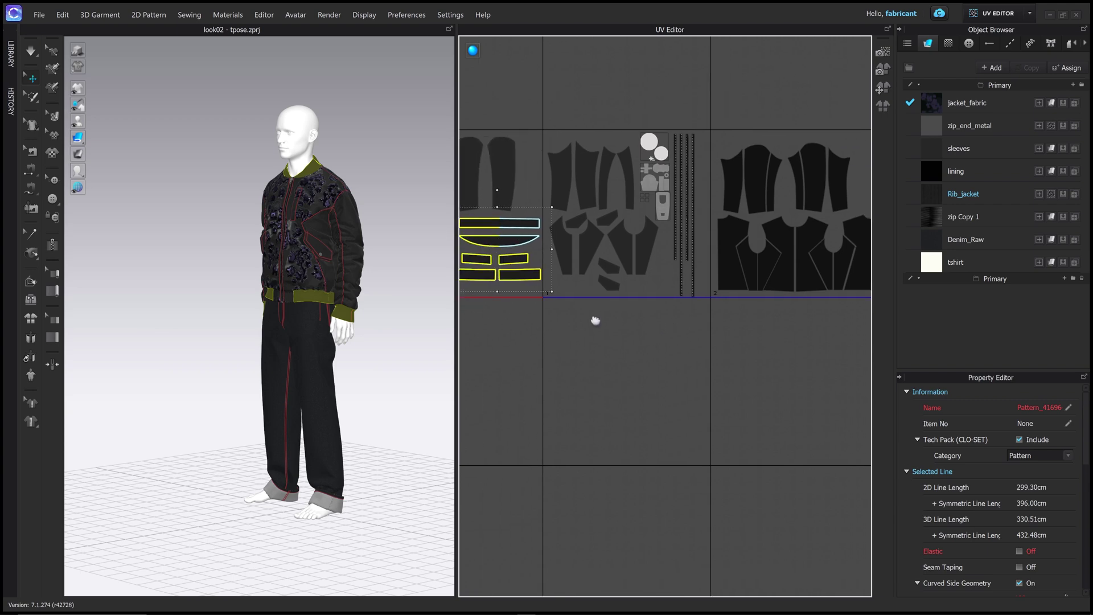
right_drag(365, 296, 427, 298)
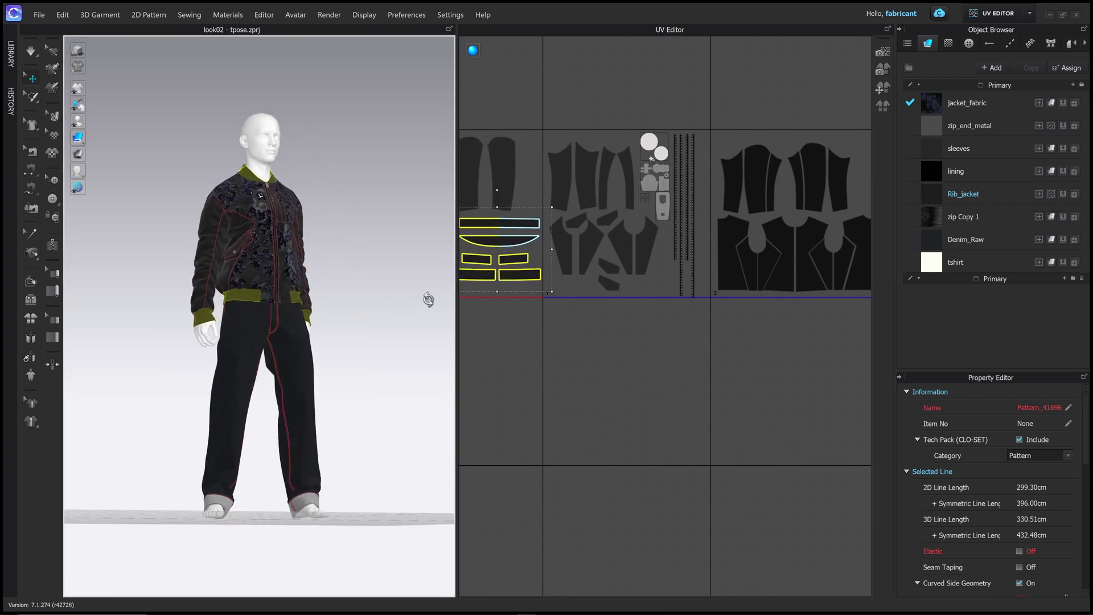
scroll(702, 332, up, 2)
scroll(702, 332, down, 3)
scroll(702, 332, down, 3)
middle_drag(696, 341, 635, 305)
right_drag(635, 305, 630, 297)
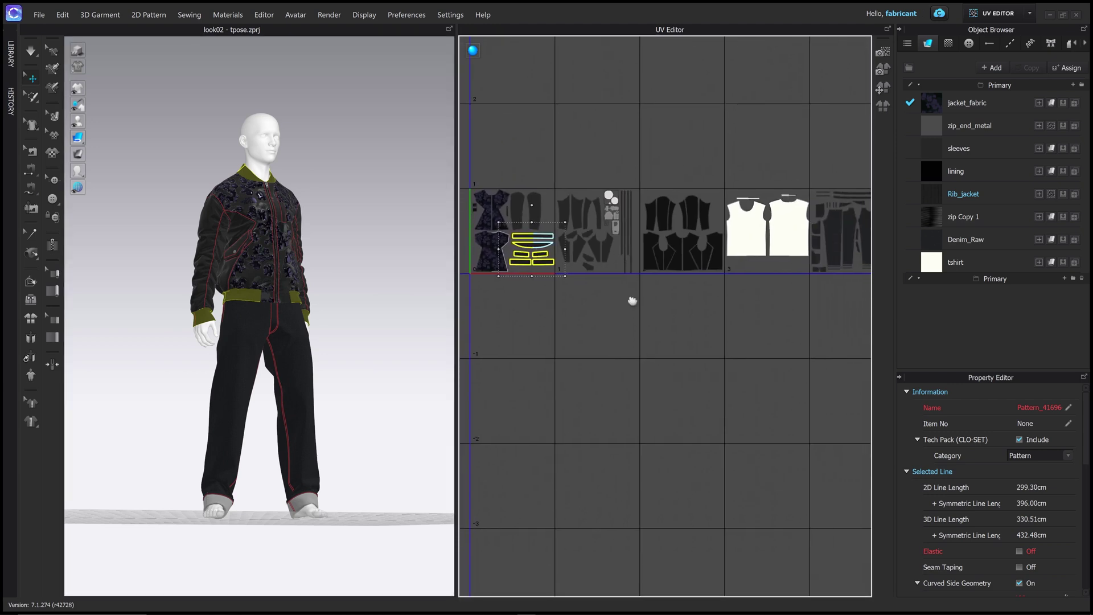
Clear the selection of the rib pieces.
right_drag(361, 234, 348, 251)
click(367, 242)
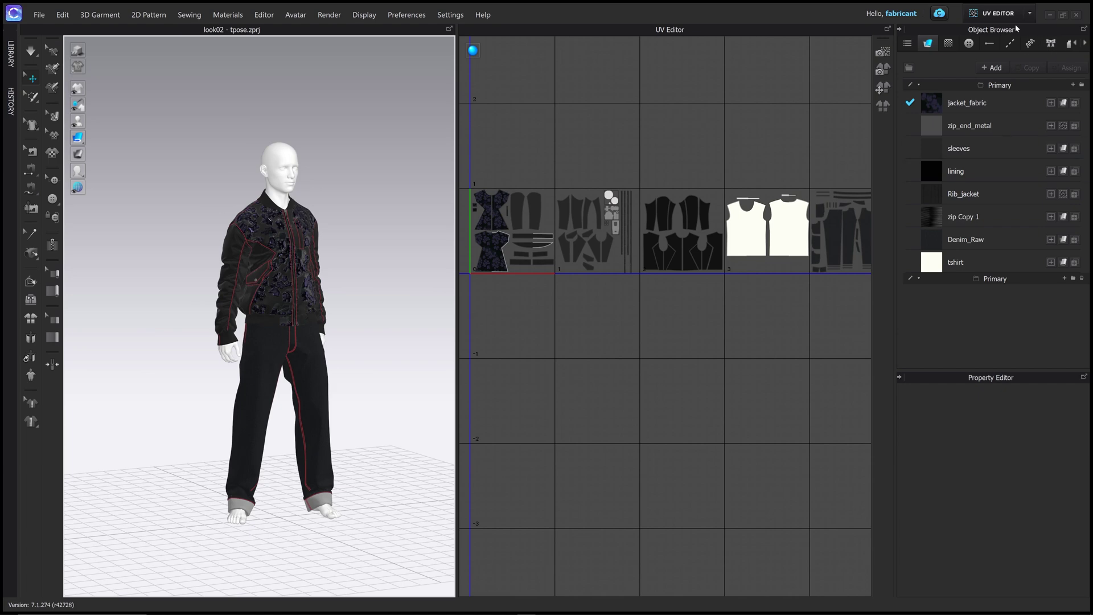
click(1029, 13)
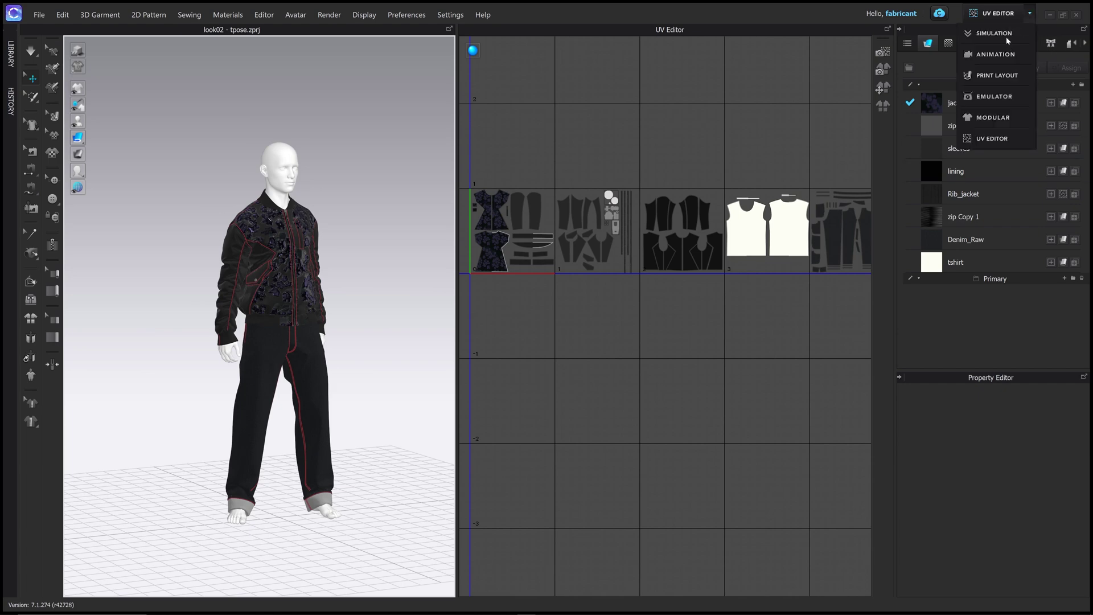
click(142, 64)
Start an OBJ export named jacket_01 in the clo_exports folder.
click(39, 16)
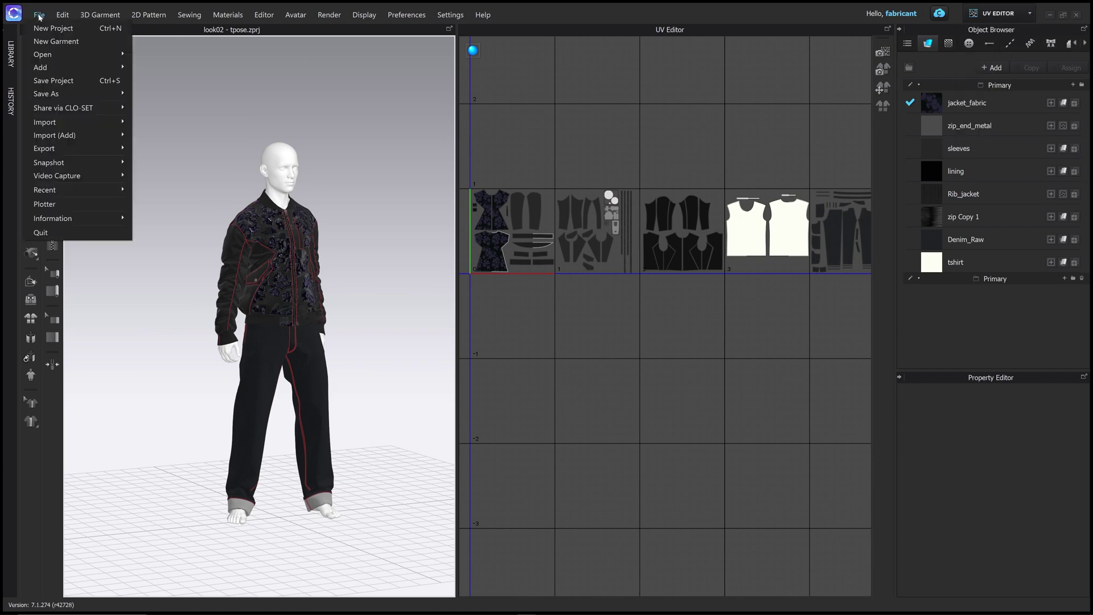
mouse_move(50, 150)
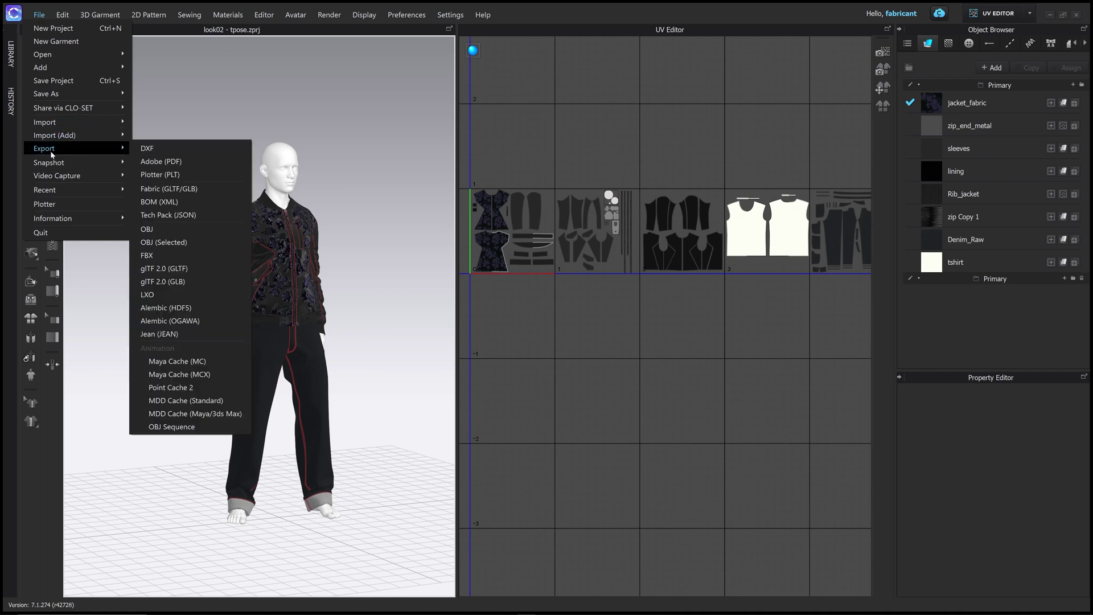
click(209, 230)
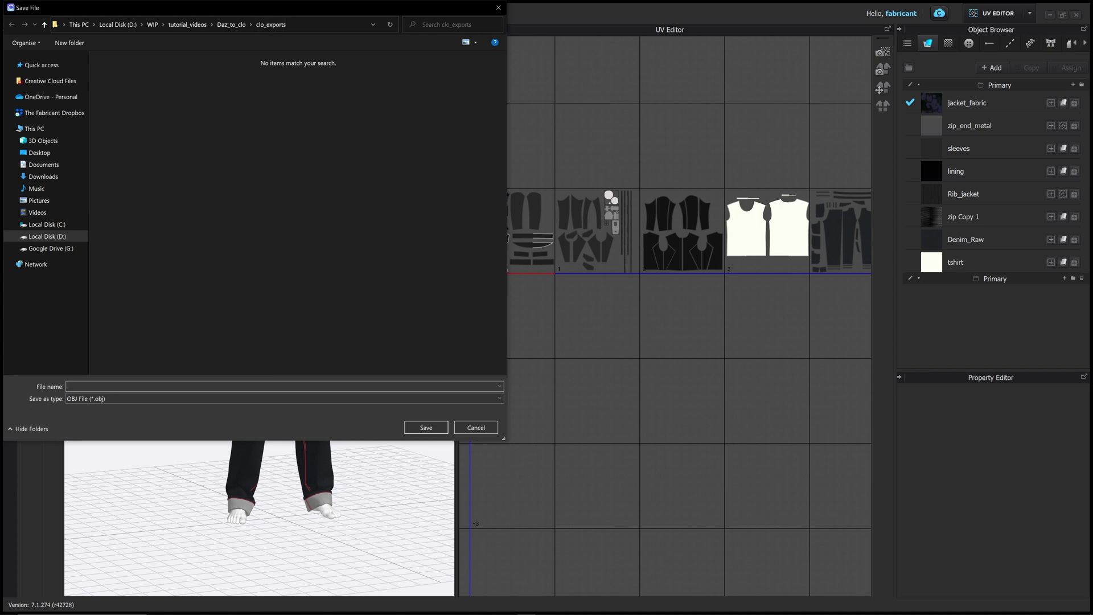
text(jacket_01)
click(421, 427)
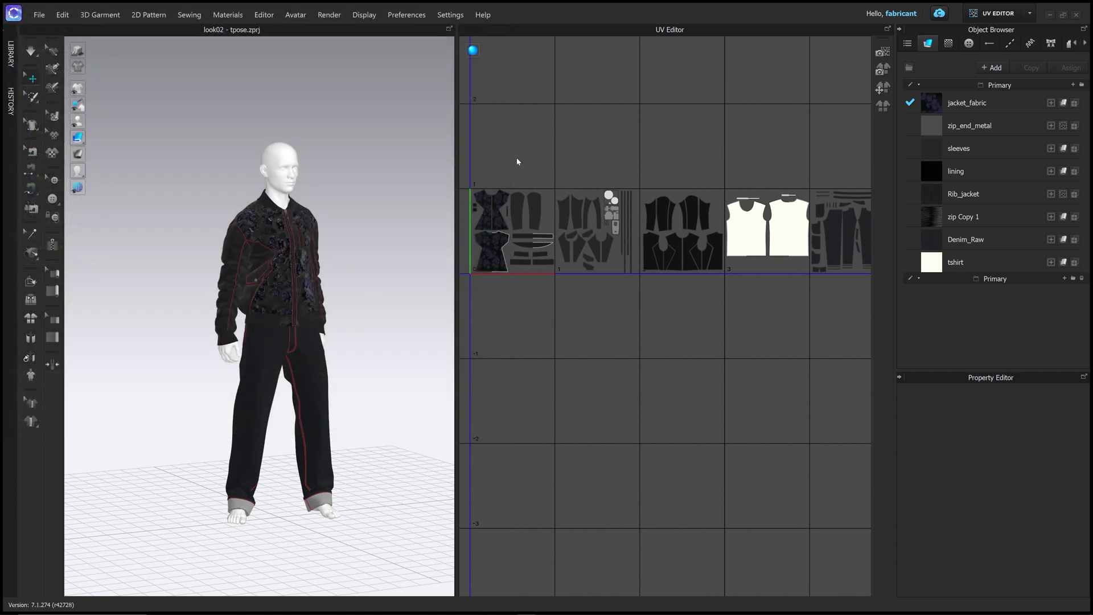
Exclude all avatars from the OBJ export and set the garment thickness option to Thin.
drag(514, 108, 416, 64)
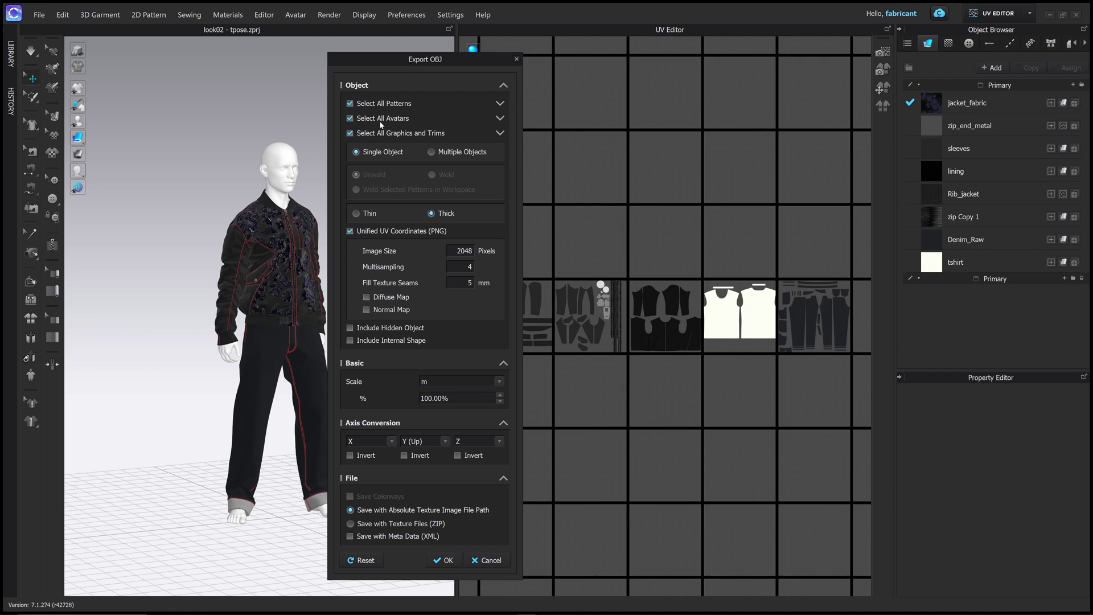
click(350, 119)
click(356, 214)
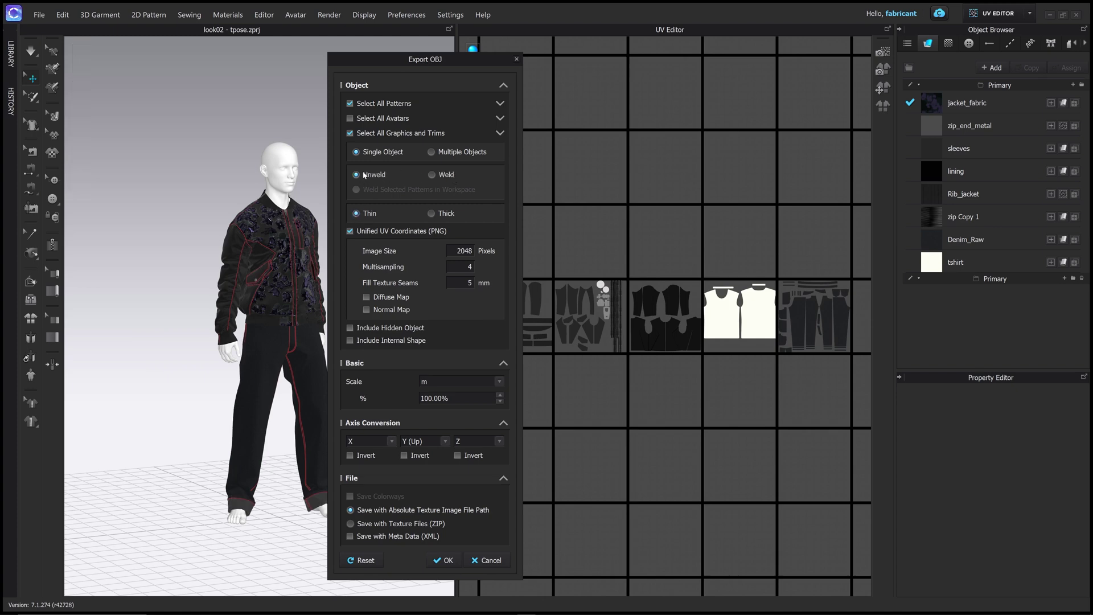
click(441, 216)
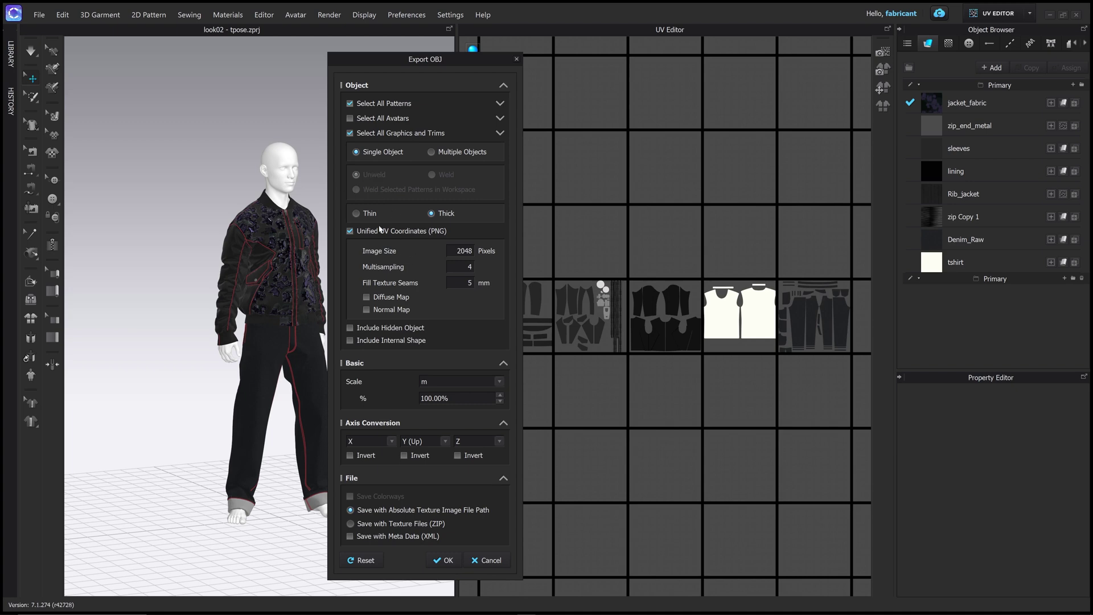
click(358, 214)
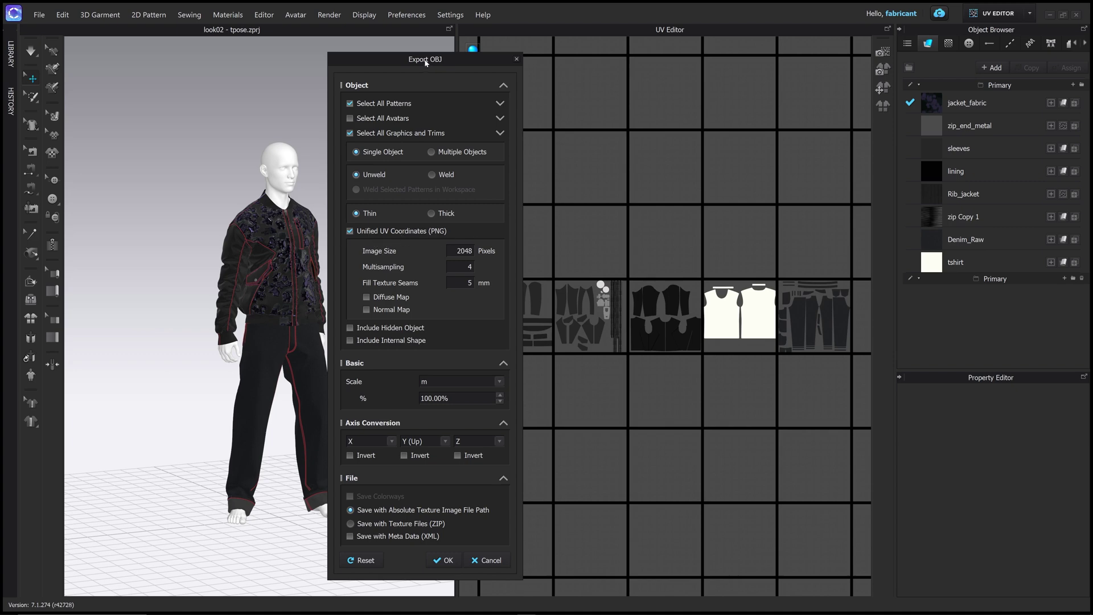
Turn Unified UV Coordinates off and back on to compare how the UV tiles are laid out.
drag(425, 63, 340, 61)
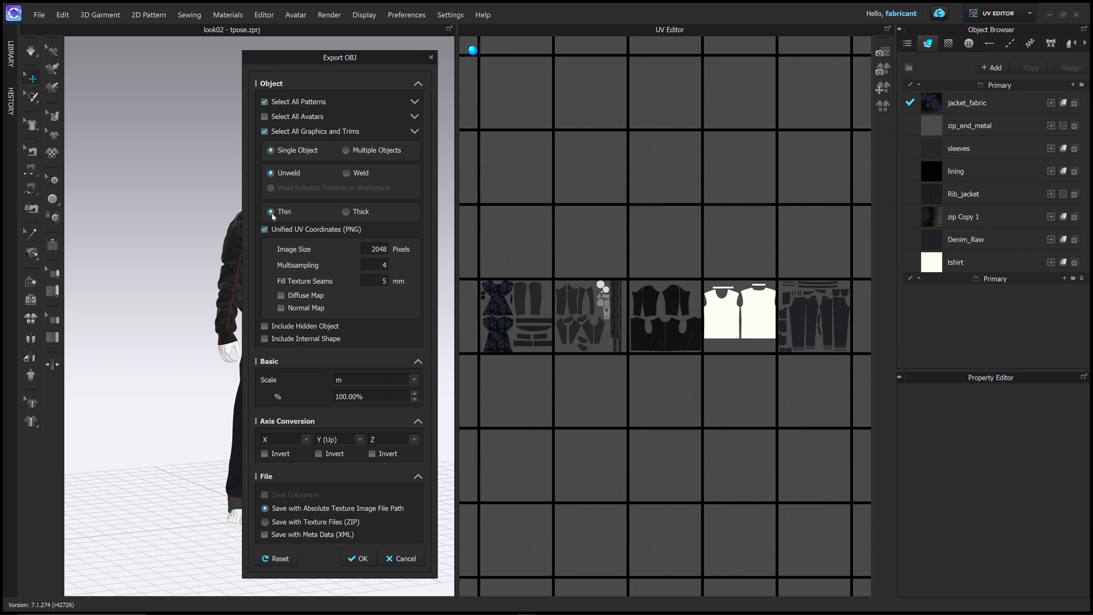
click(265, 230)
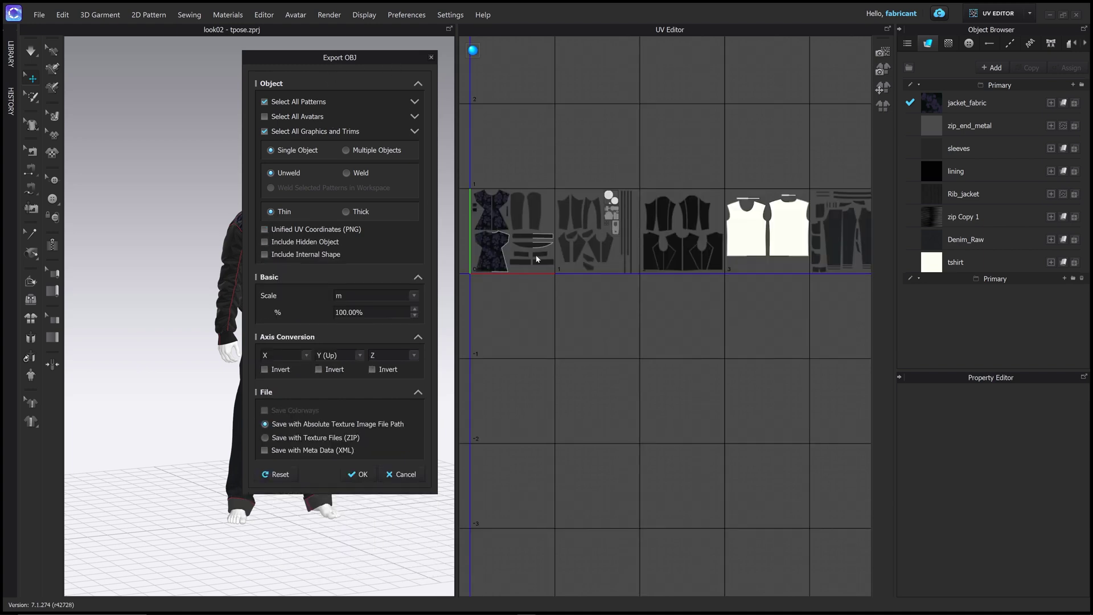
click(265, 230)
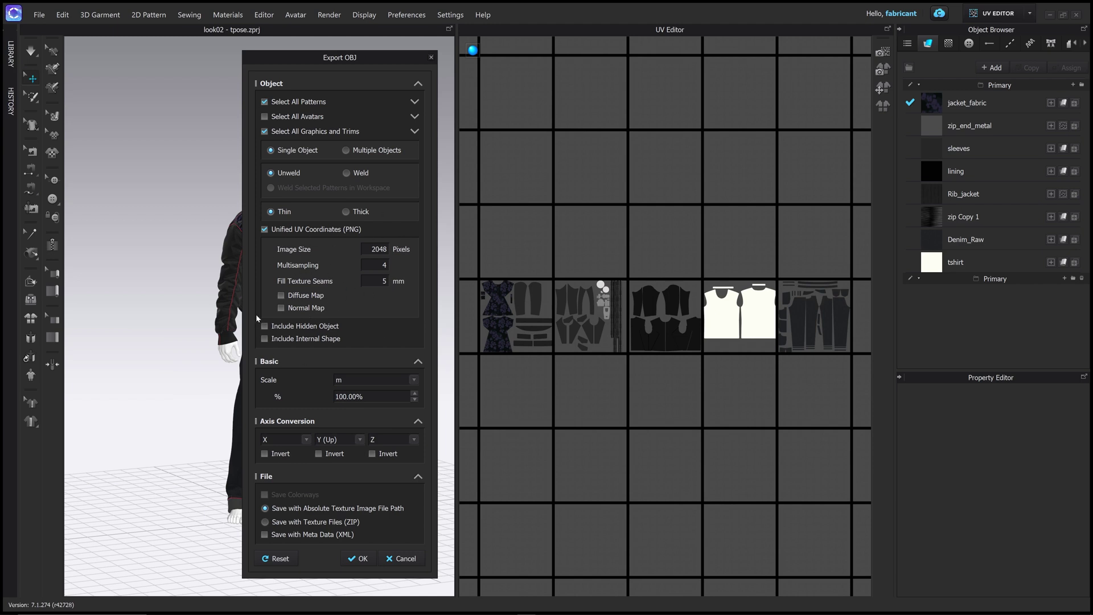
Review the OBJ export's scale unit, scale percentage and texture image file path option.
click(350, 381)
click(366, 395)
click(353, 381)
click(350, 423)
Switch to Blender and select the thin unwelded, thin welded and thick unwelded jackets one after another.
click(489, 608)
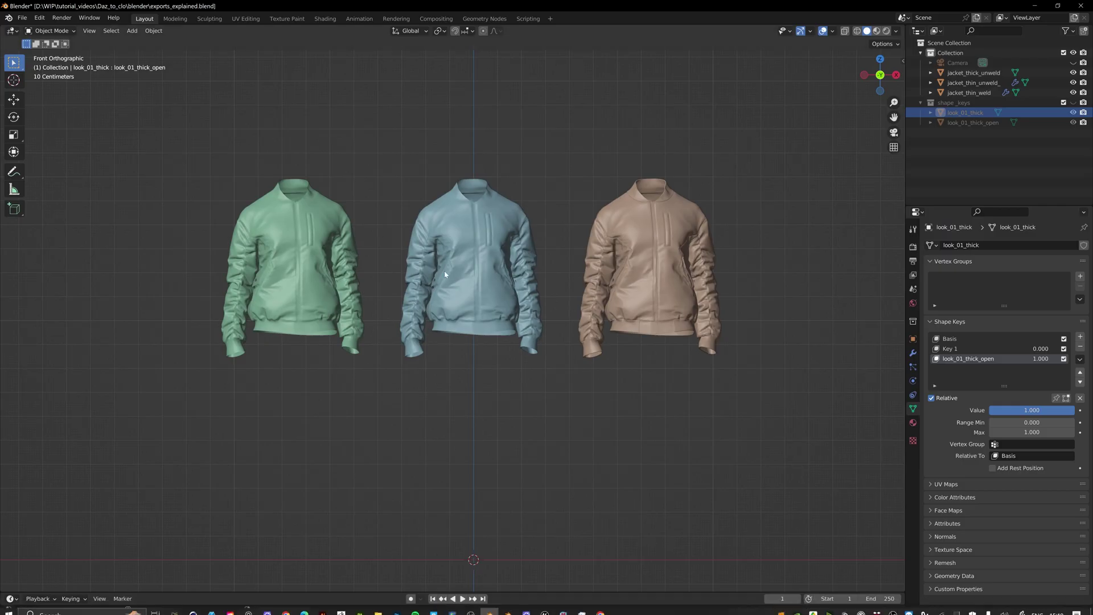
scroll(445, 275, up, 1)
drag(893, 117, 868, 144)
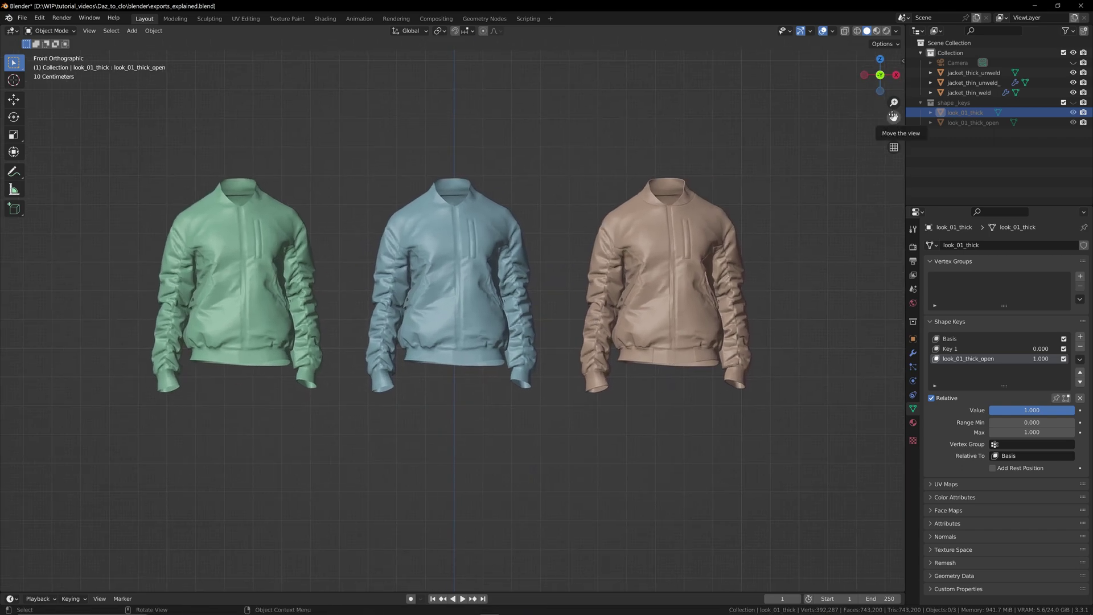
click(215, 257)
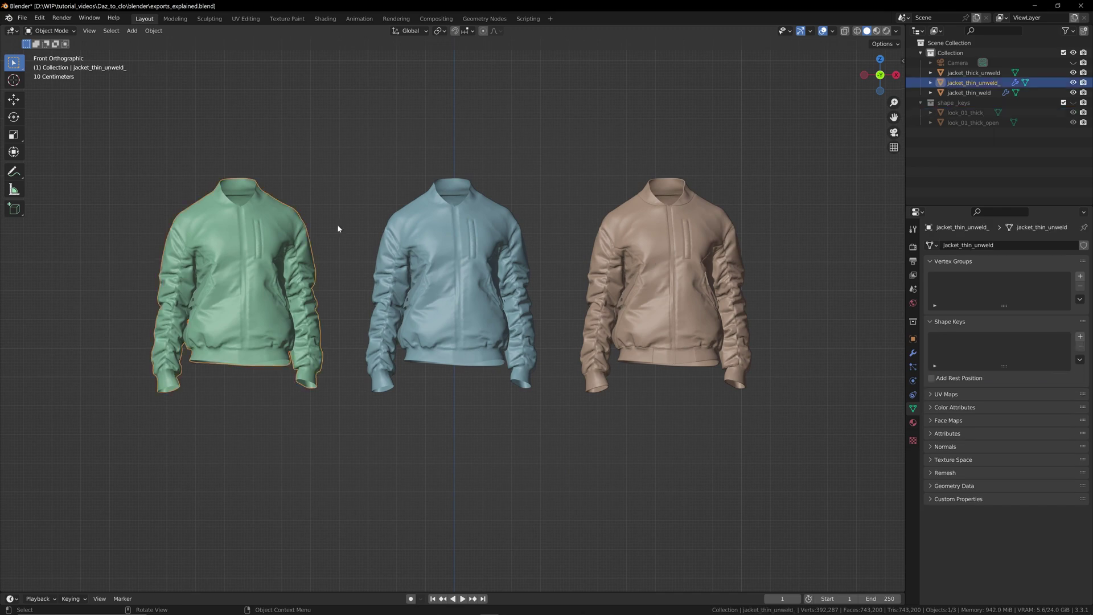
click(438, 238)
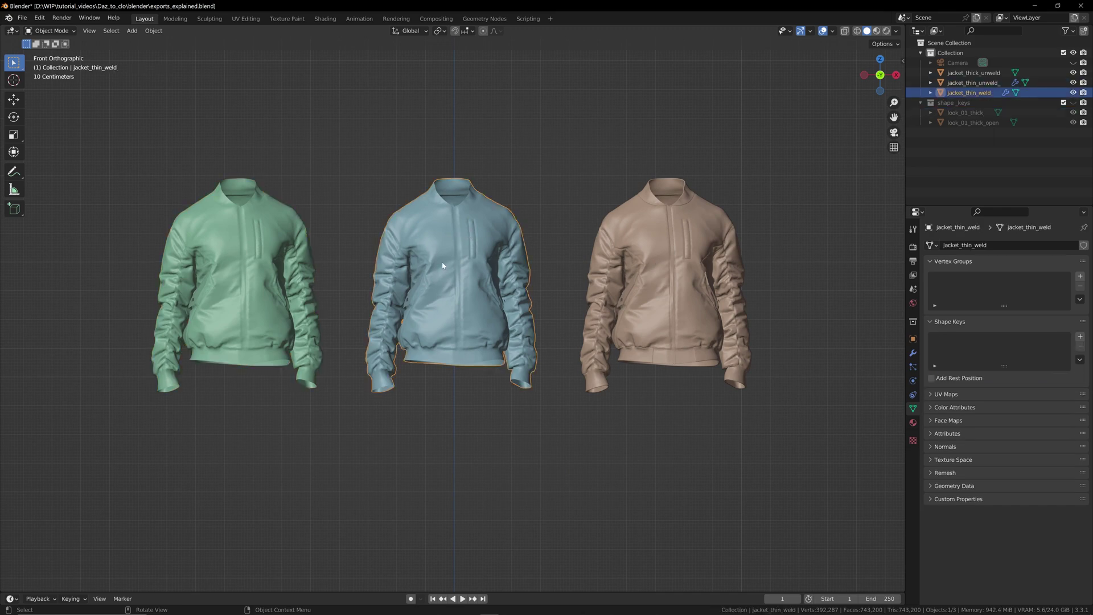
click(699, 226)
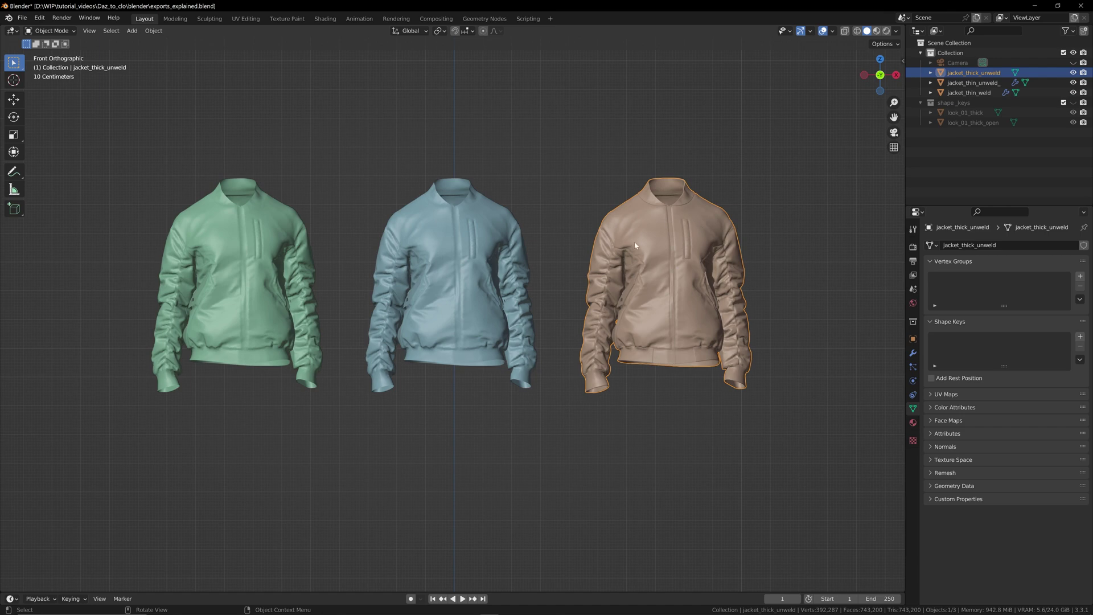
Inspect the seams, zip and pocket edges of the thick unwelded jacket up close and compare them with the thin welded jacket.
scroll(736, 232, up, 3)
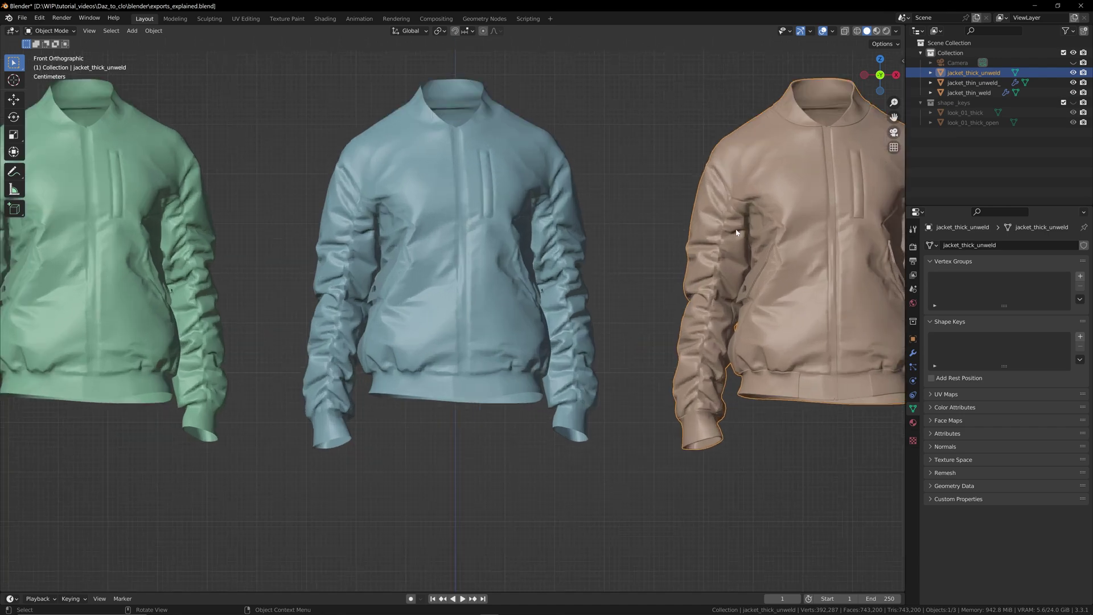
drag(894, 116, 663, 148)
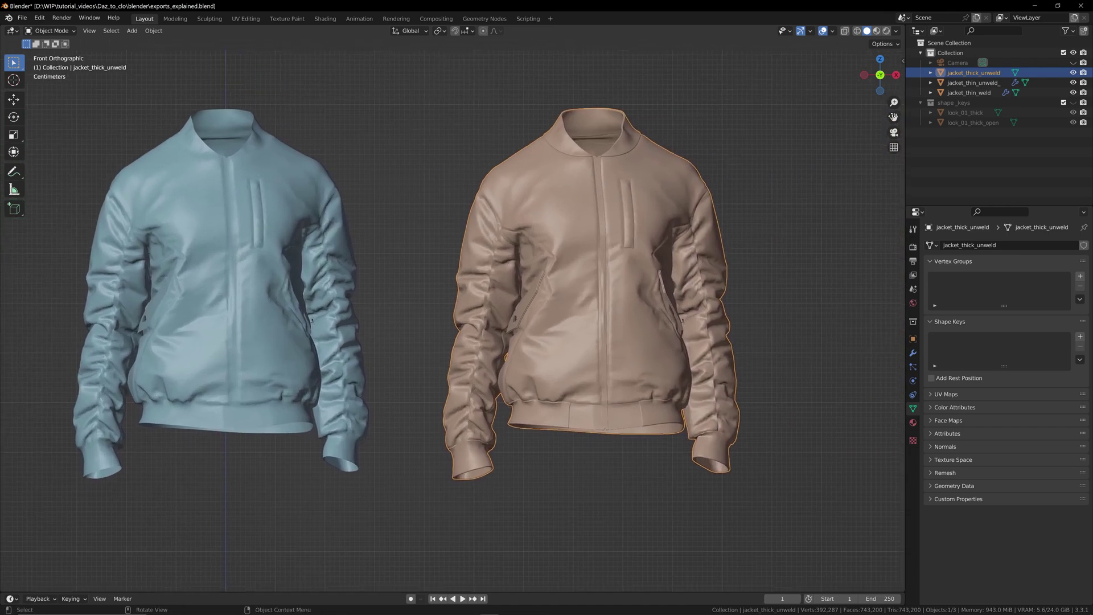
scroll(756, 199, up, 1)
click(848, 243)
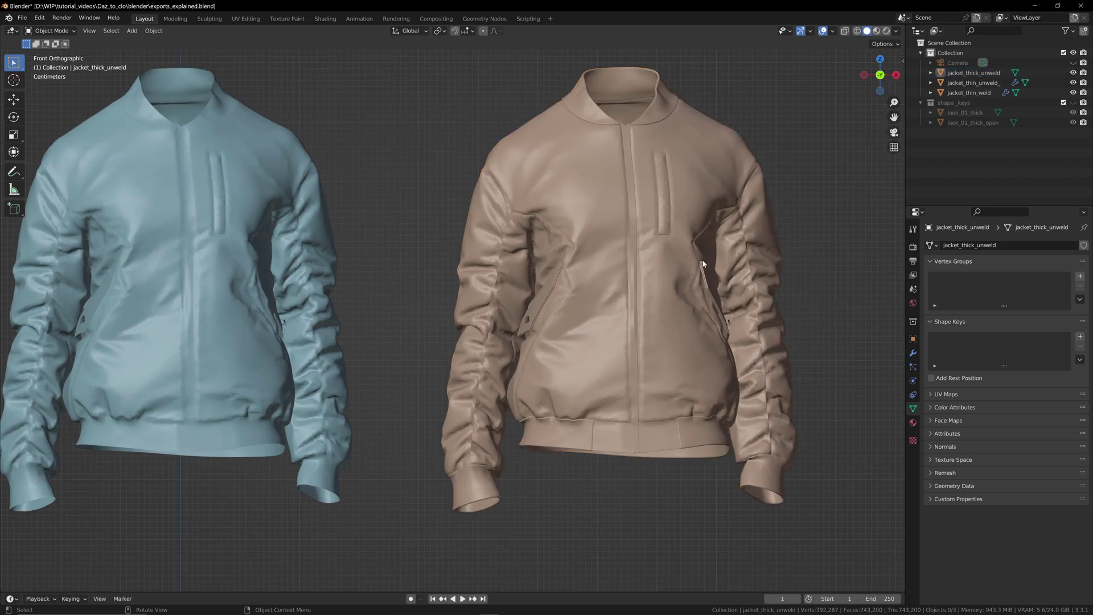
scroll(706, 288, up, 2)
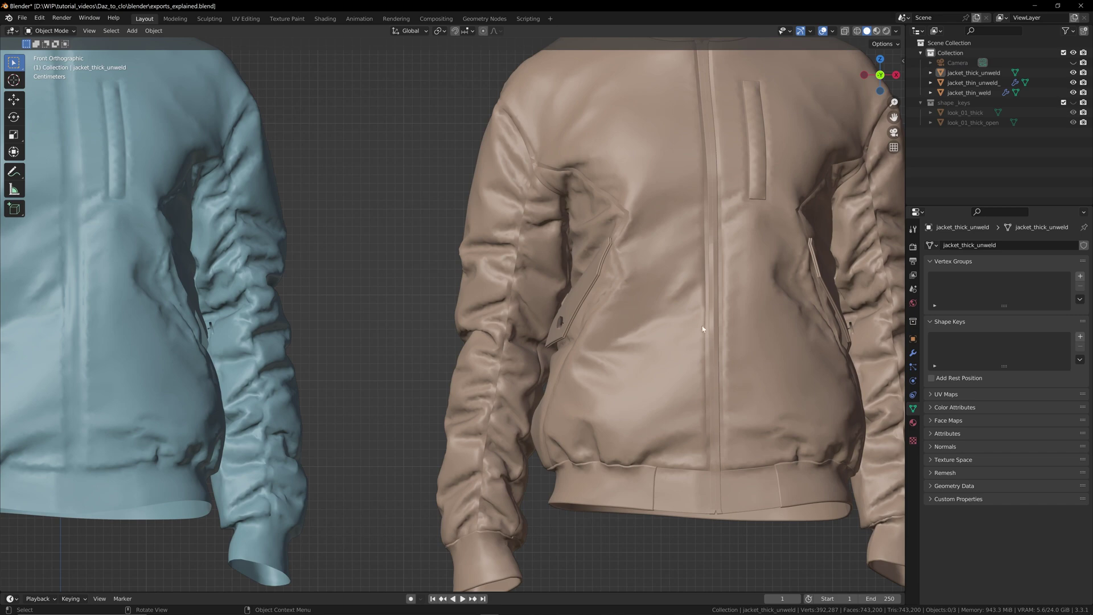
scroll(707, 208, down, 2)
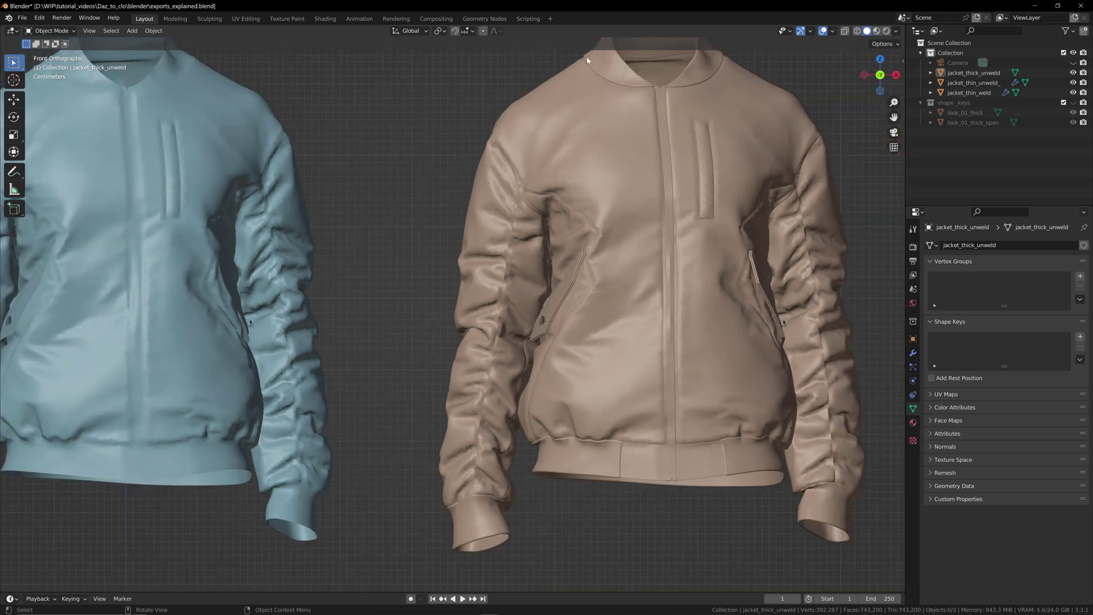
drag(892, 117, 1066, 174)
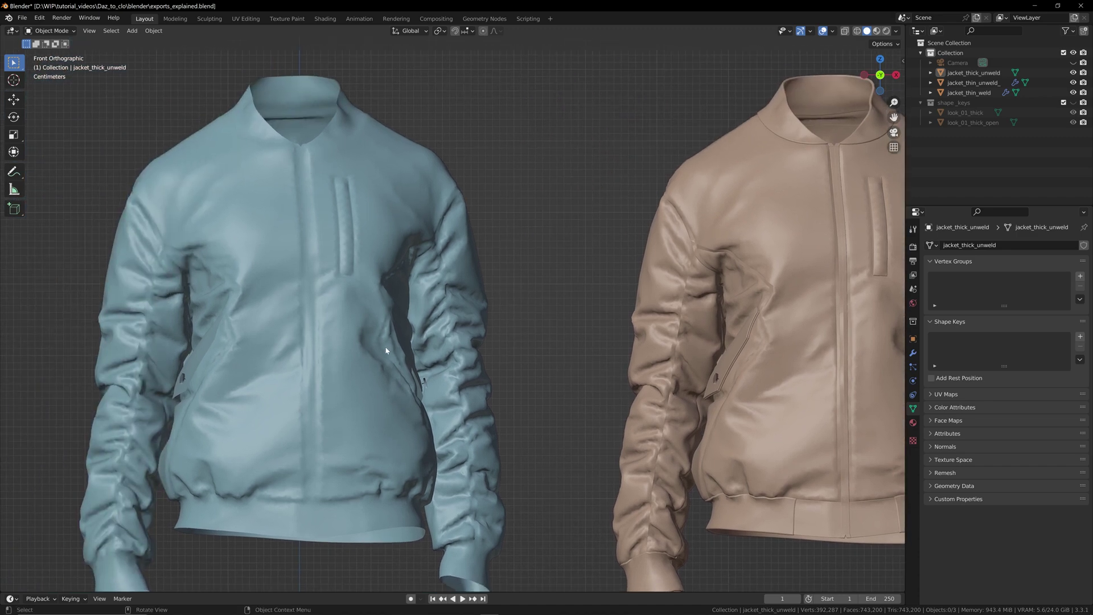
scroll(508, 358, down, 1)
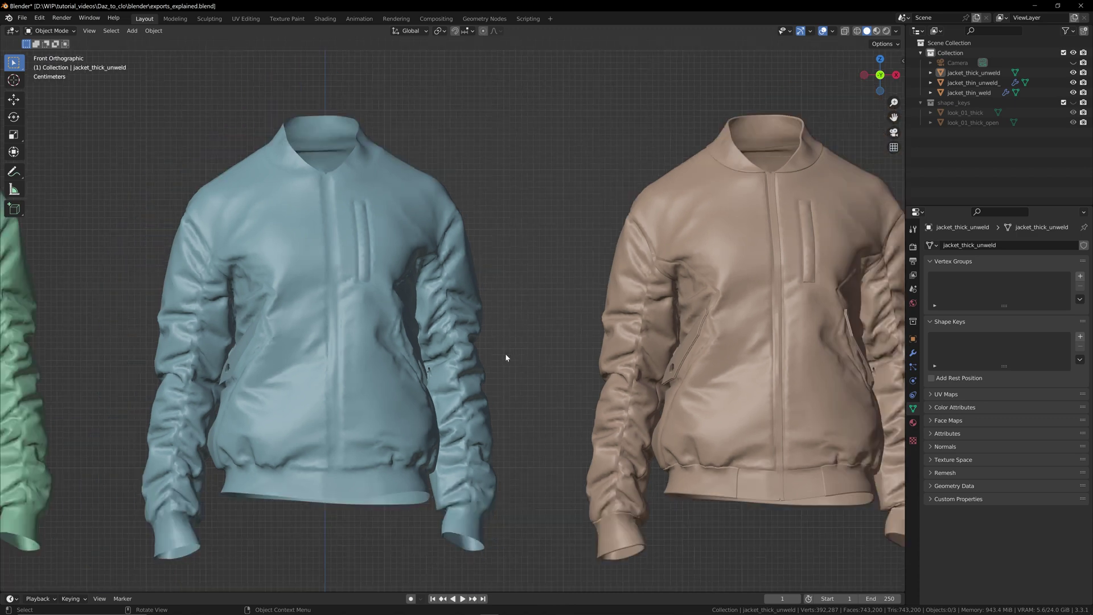
scroll(505, 353, down, 1)
drag(890, 117, 1006, 95)
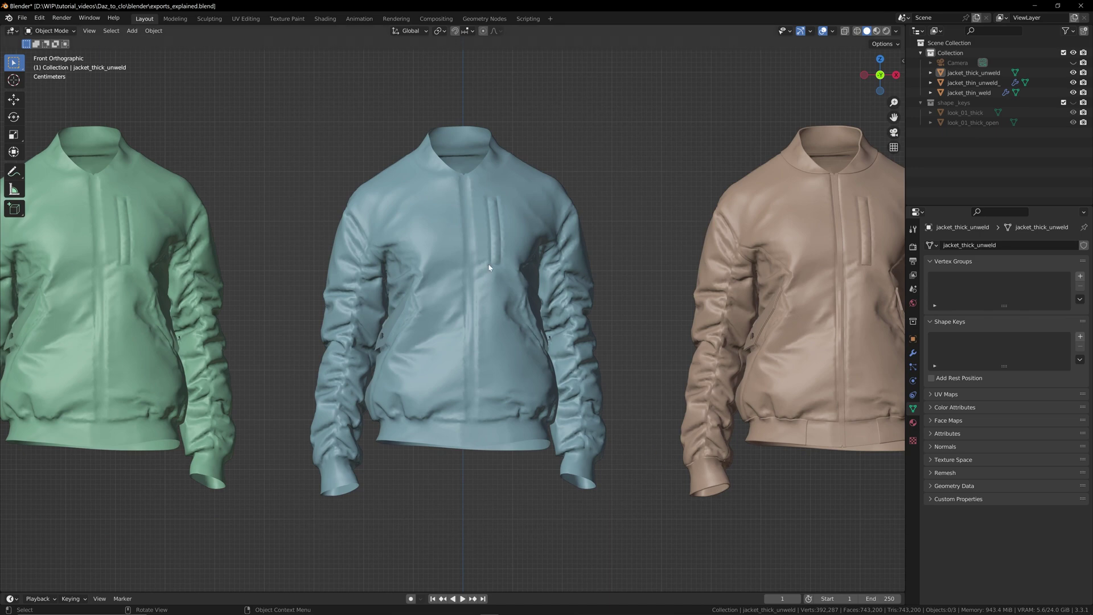
scroll(476, 279, down, 1)
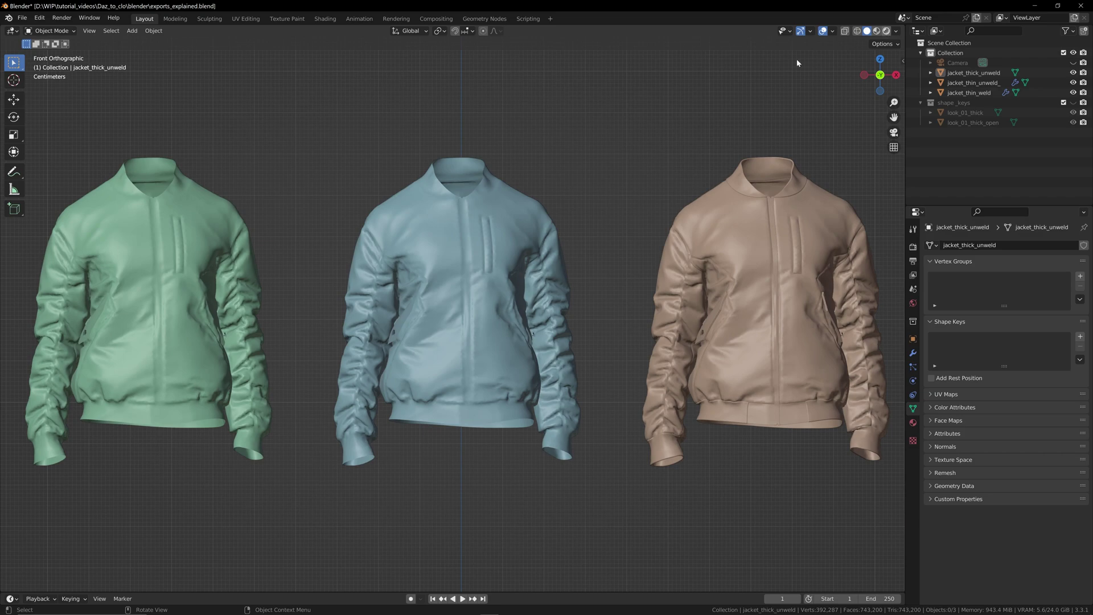
Compare the three jackets' materials in rendered shading and return the viewport to solid shading.
key(z)
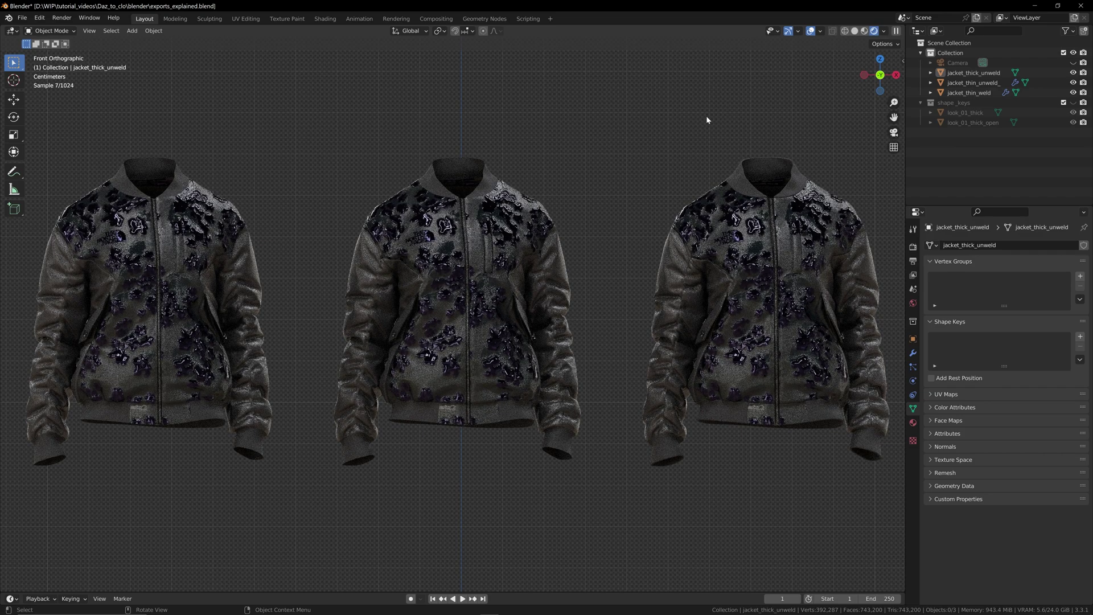
scroll(705, 130, down, 1)
scroll(704, 125, up, 4)
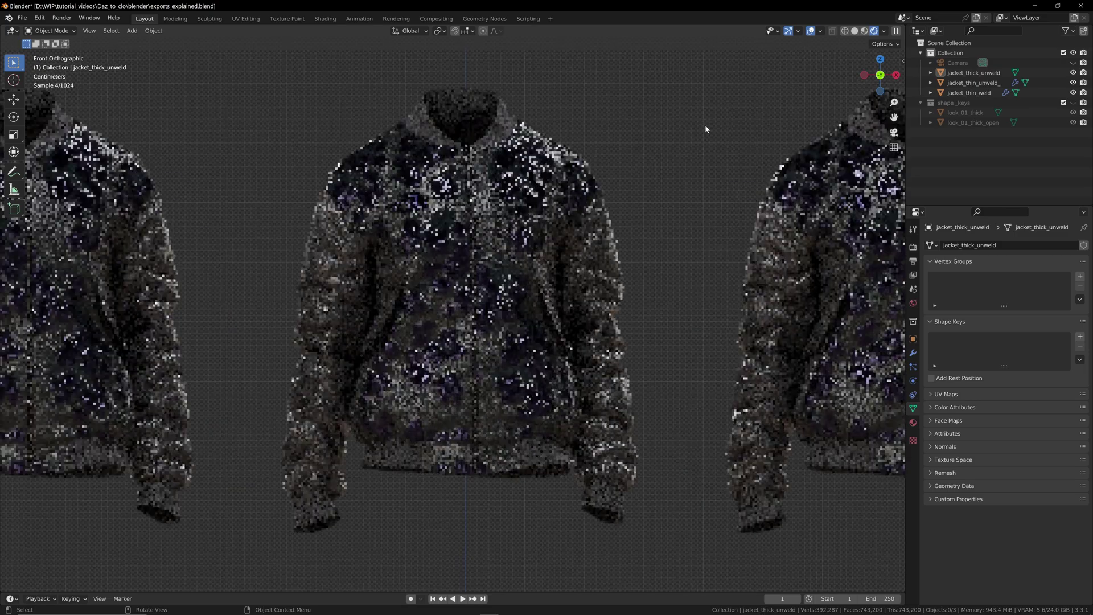
shift+middle_drag(889, 121, 678, 137)
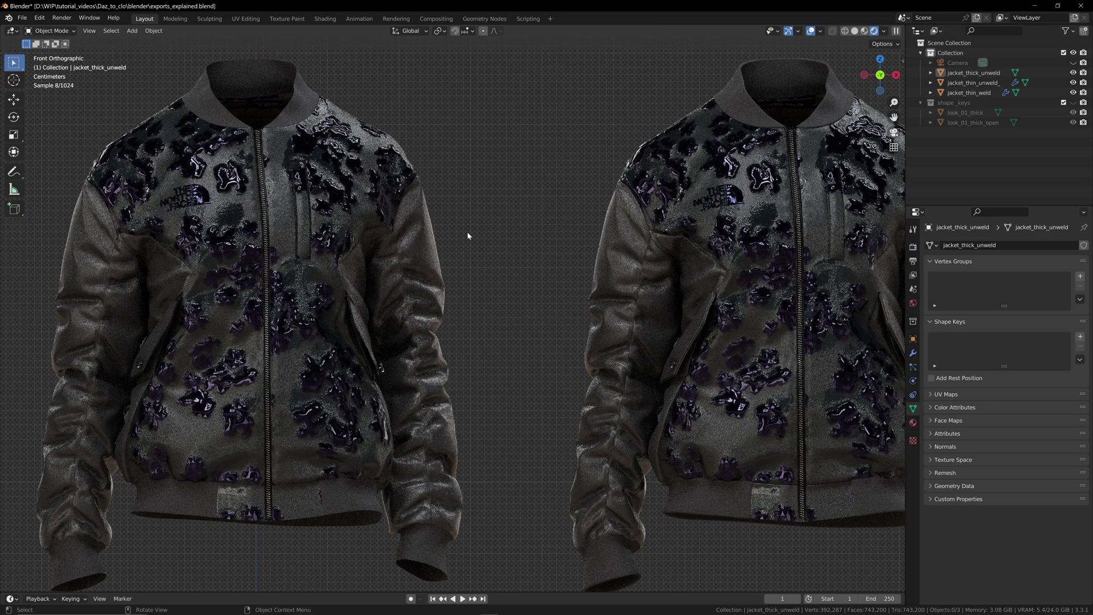
scroll(460, 223, down, 3)
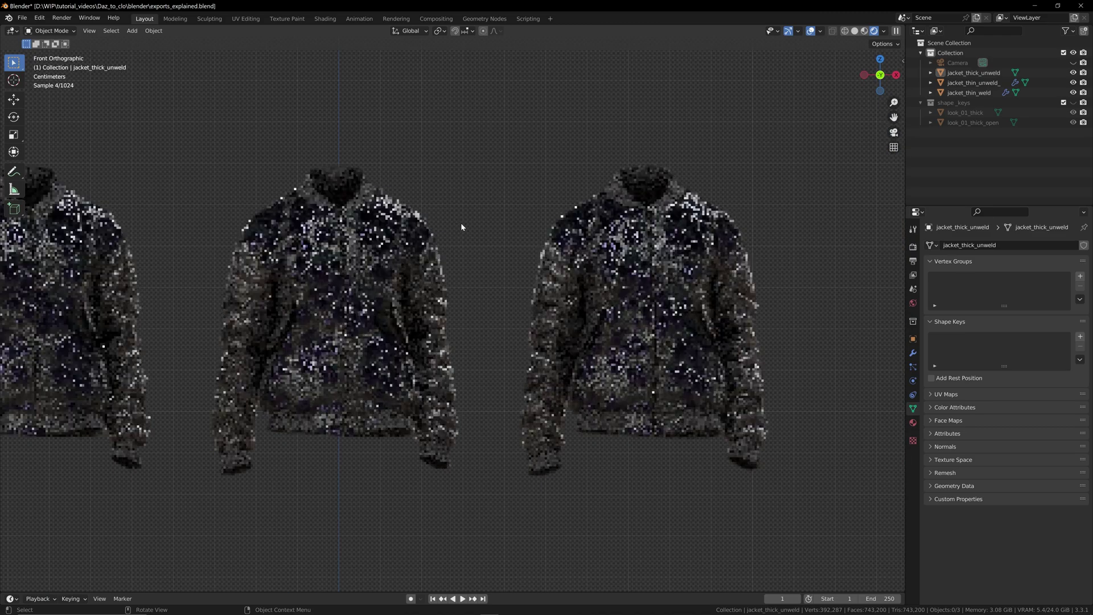
drag(893, 118, 10, 95)
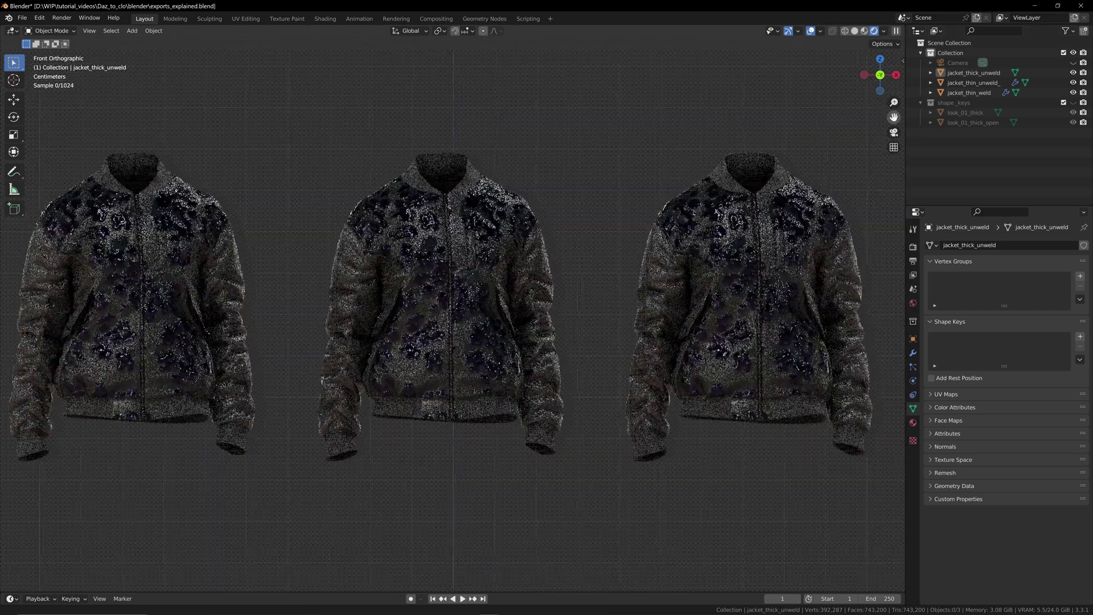
drag(467, 171, 485, 171)
click(855, 31)
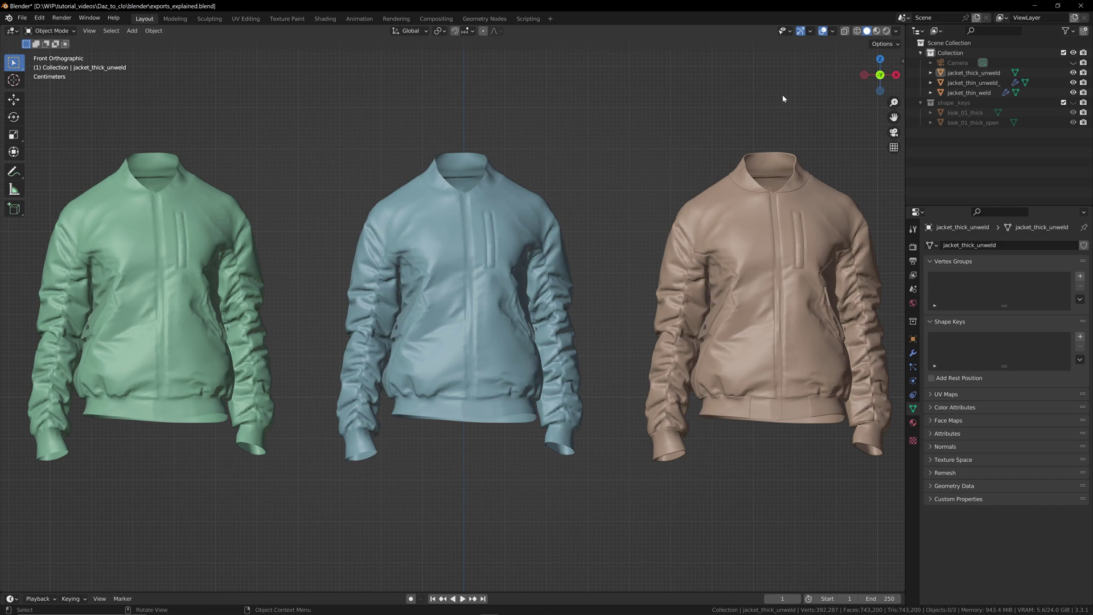
Put the thin welded jacket into Edit Mode and select its collar as linked faces delimited by UVs.
click(471, 201)
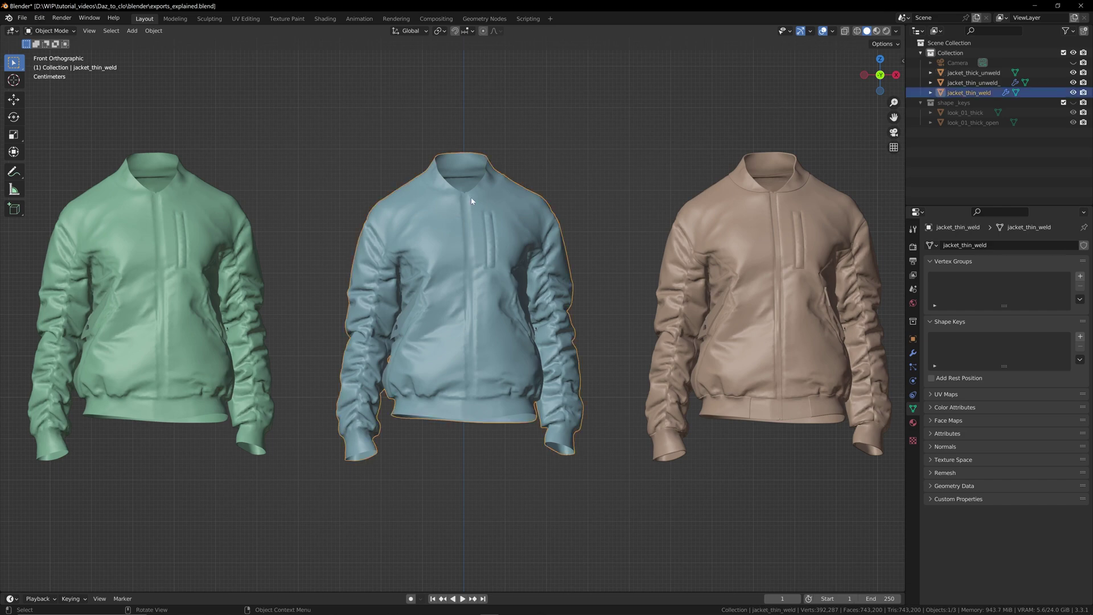
click(41, 32)
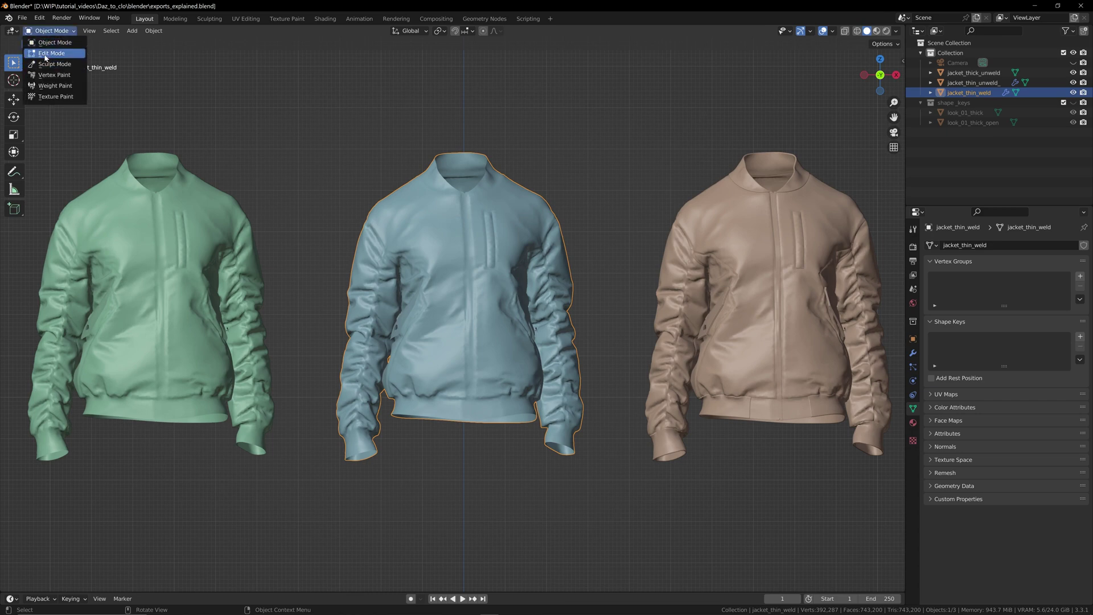
click(45, 56)
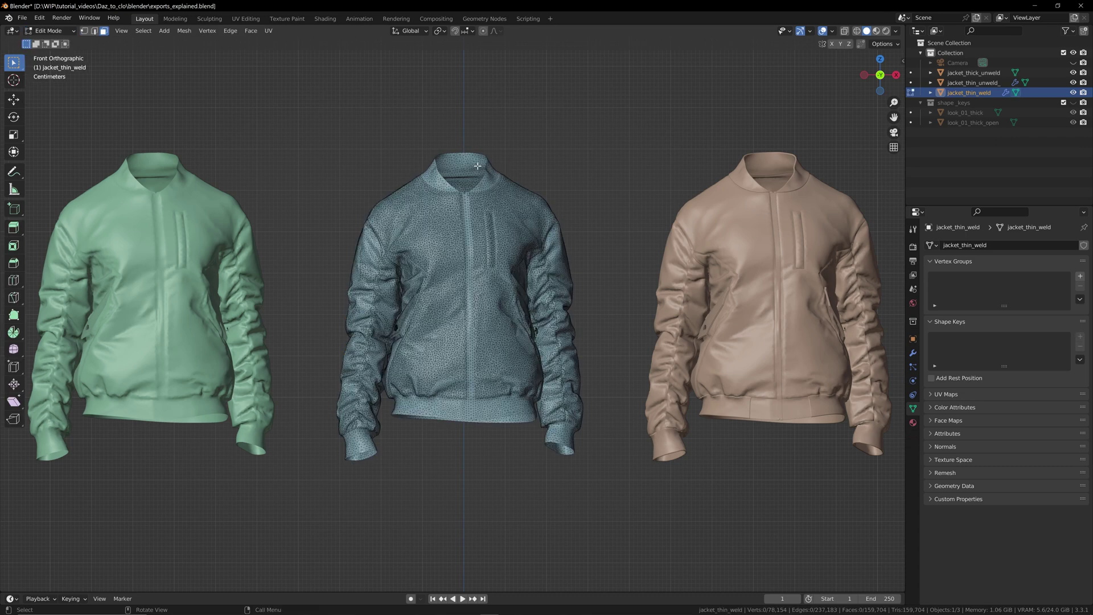
key(l)
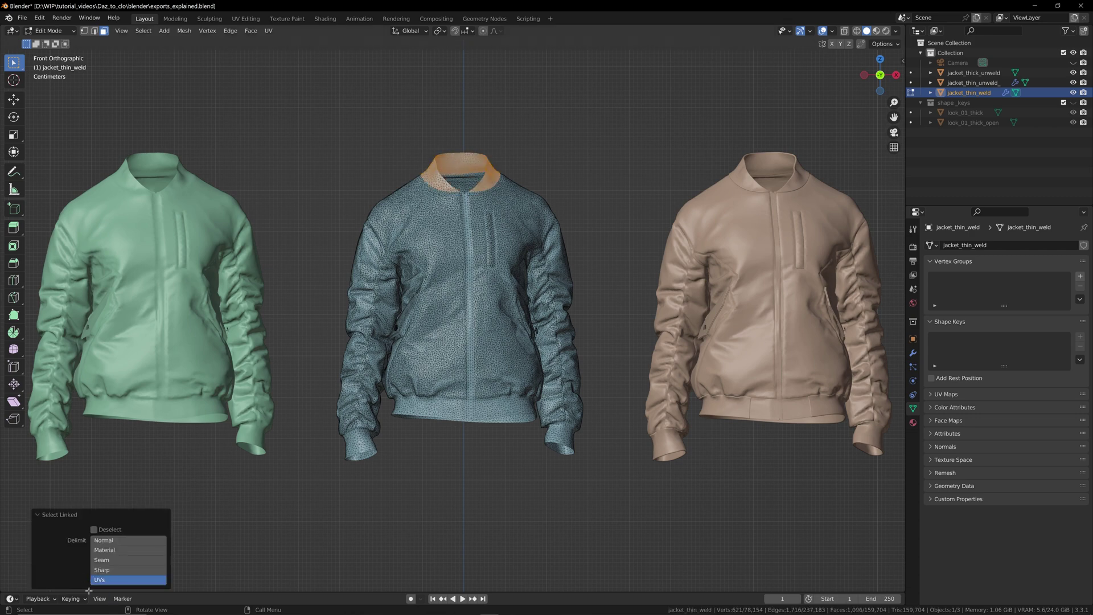
Switch to CLO to look at the UV tile layout behind the export settings and return to Blender.
mouse_move(501, 613)
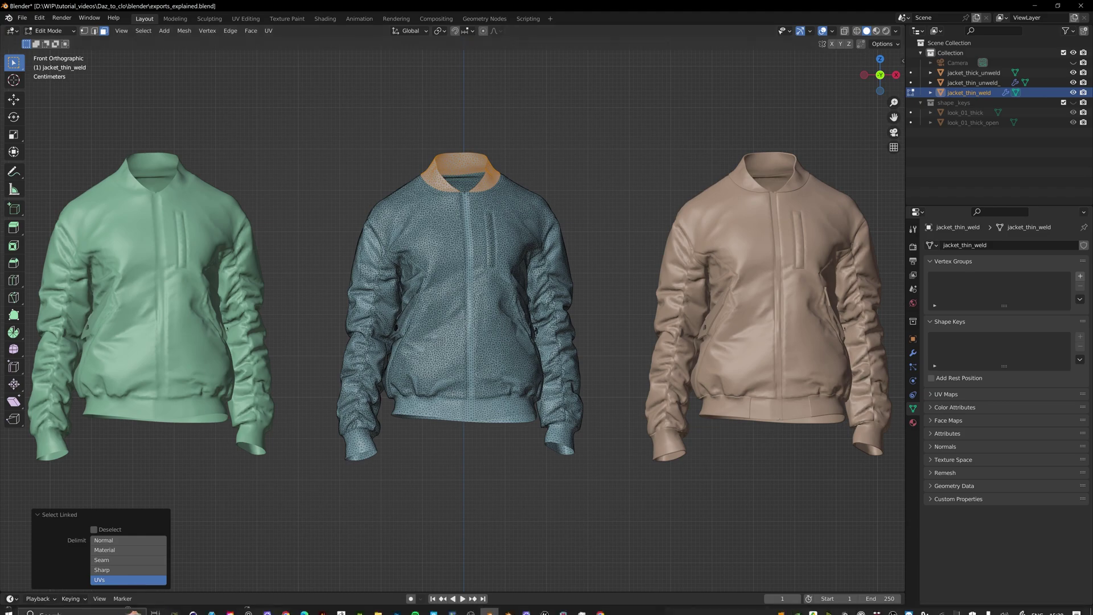
click(545, 608)
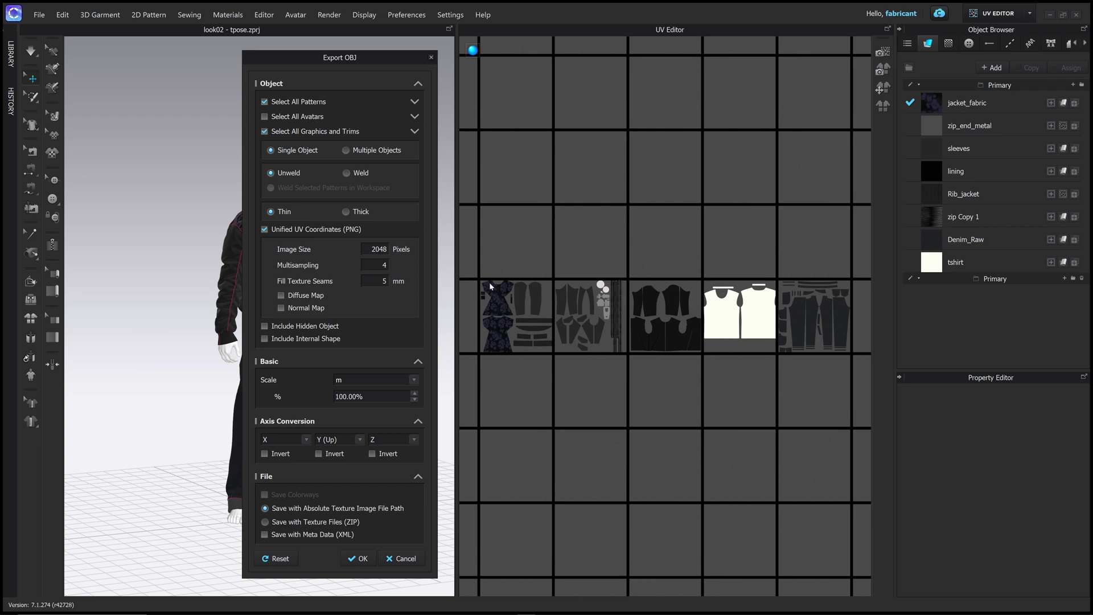
mouse_move(458, 612)
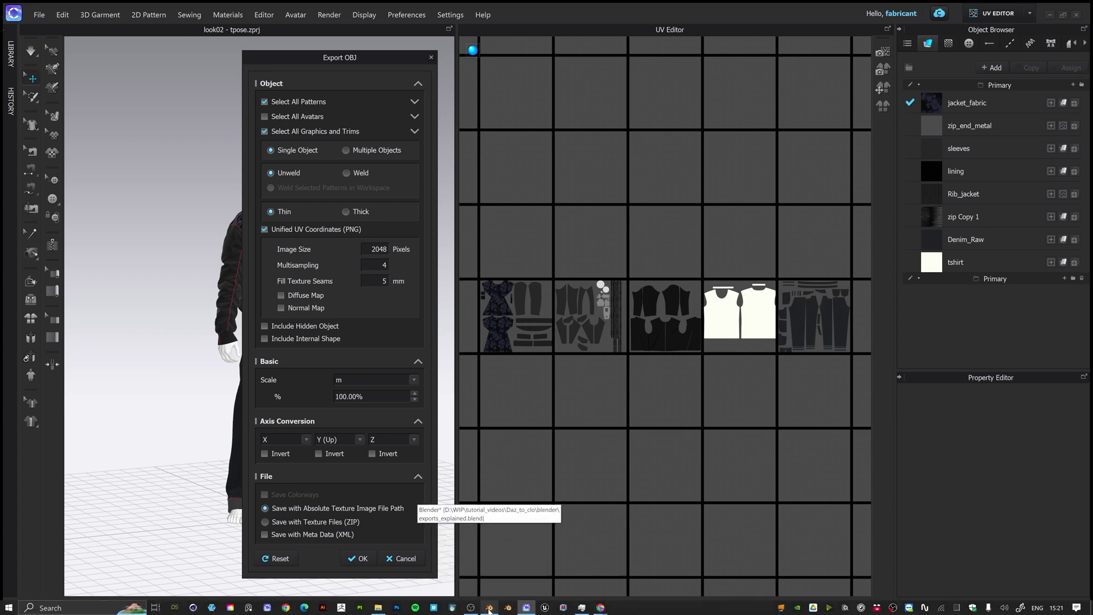
click(489, 572)
Add both front panels and both outer sleeve panels of the welded jacket to the UV-delimited selection.
key(l)
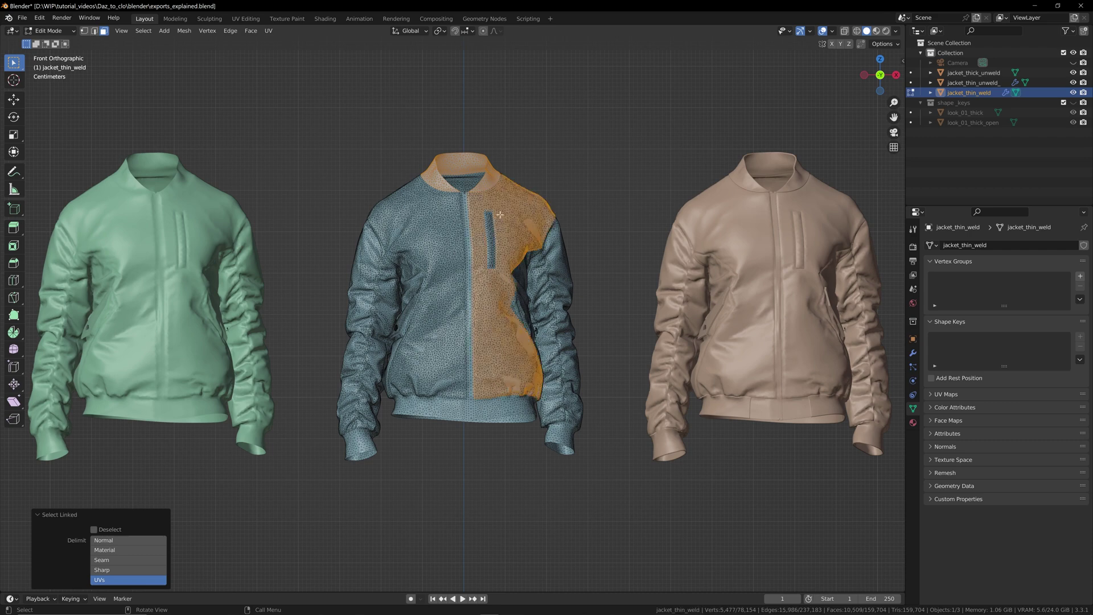
key(l)
key(l)
key(l)
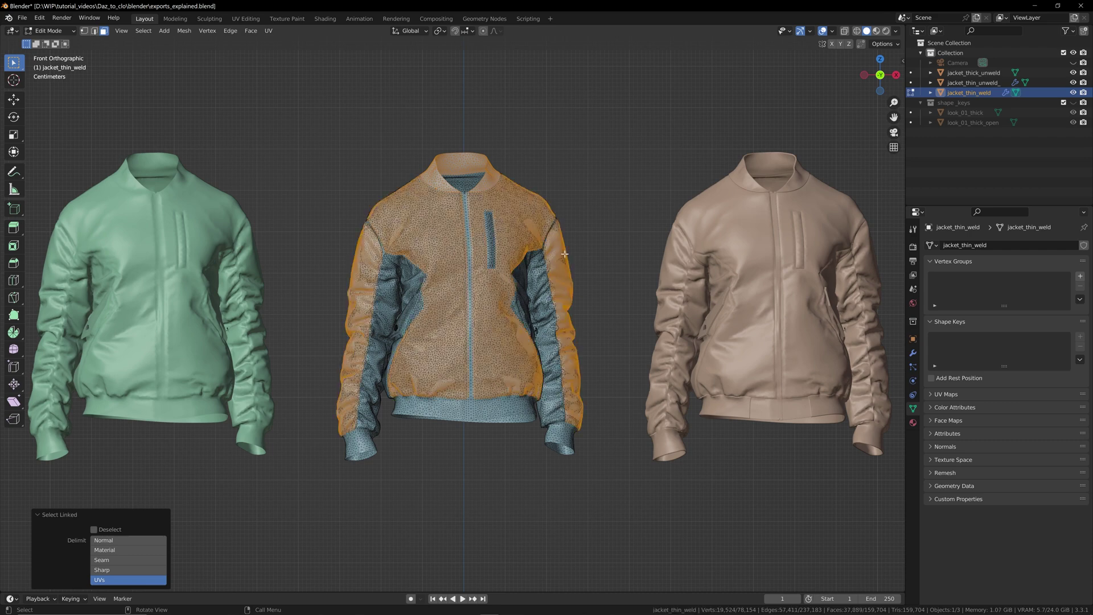
Clear the selection and select linked faces from the collar of the welded jacket with the delimit set to Seam.
click(594, 157)
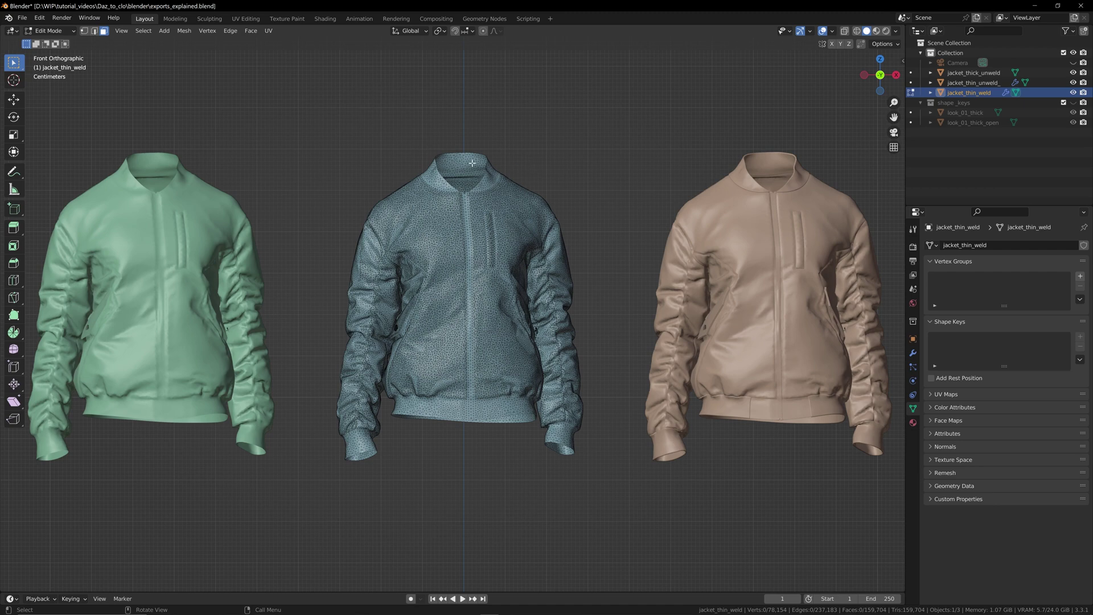
key(l)
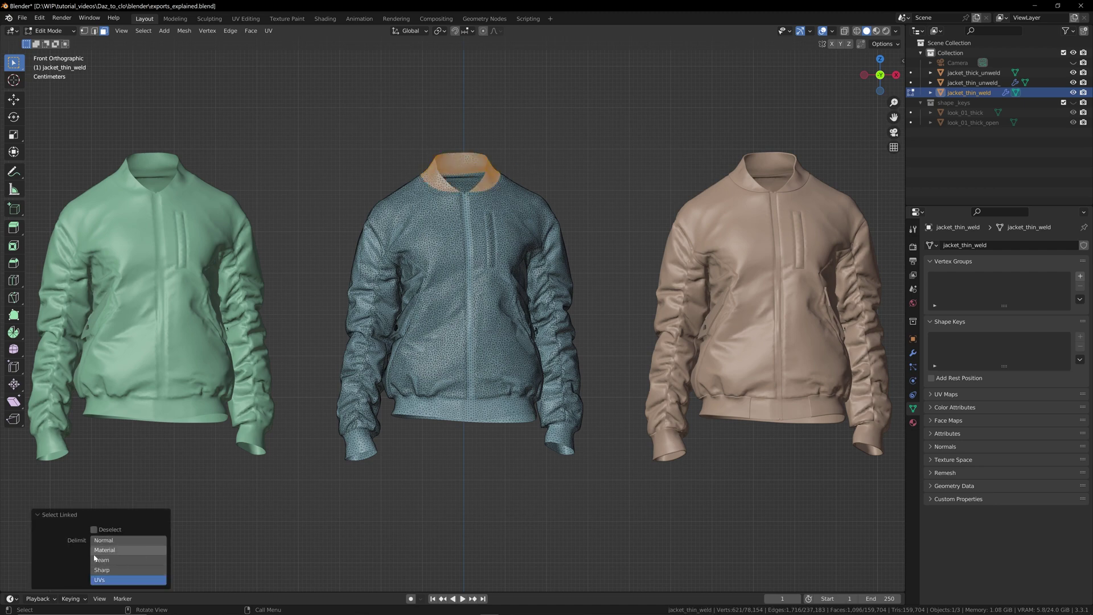
click(113, 560)
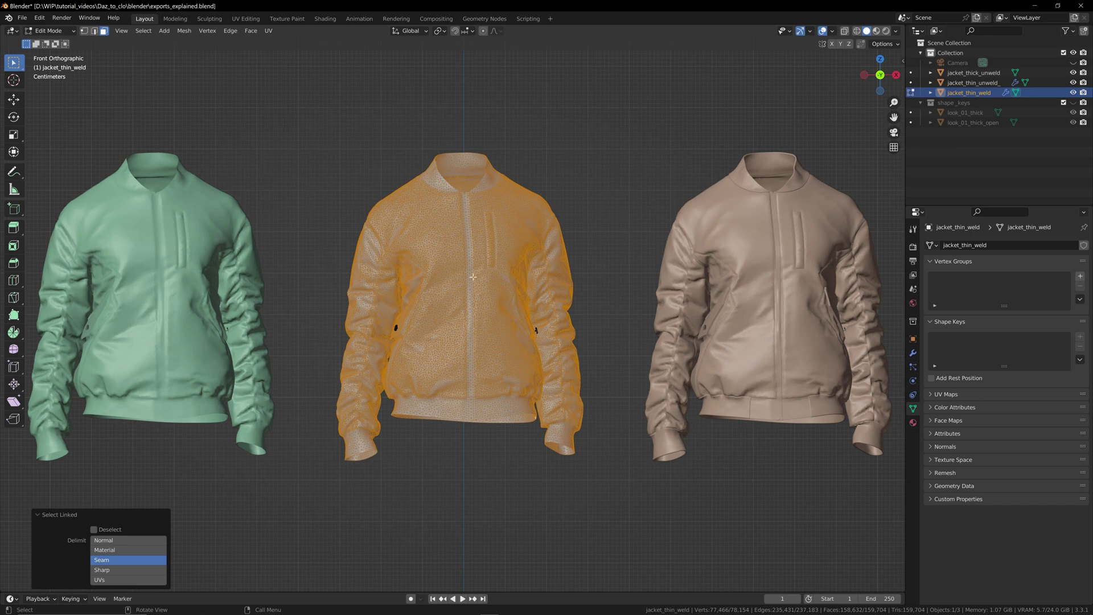
Set the linked selection's delimit to UVs so only the welded jacket's collar is selected, and raise the collar about 0.068 m along Z.
click(107, 580)
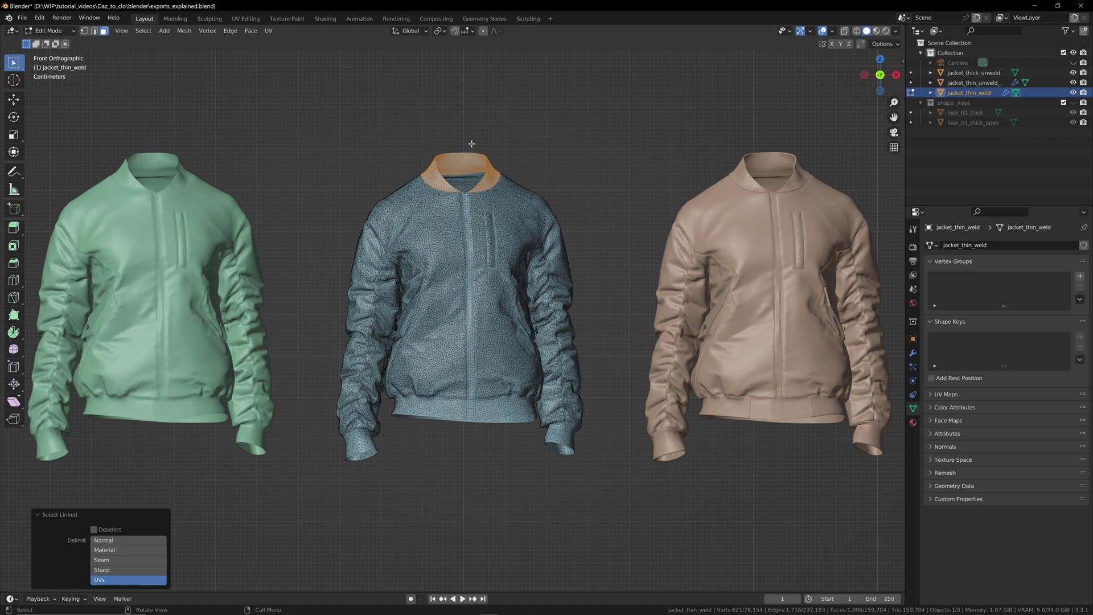
scroll(466, 157, up, 3)
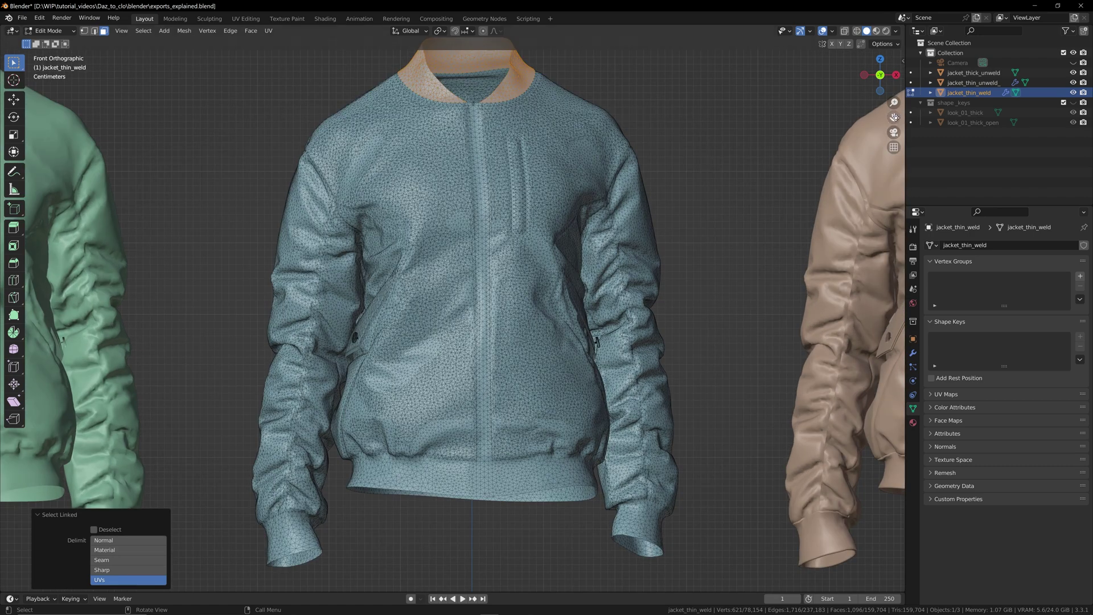
drag(894, 117, 895, 133)
shift+middle_drag(545, 65, 547, 121)
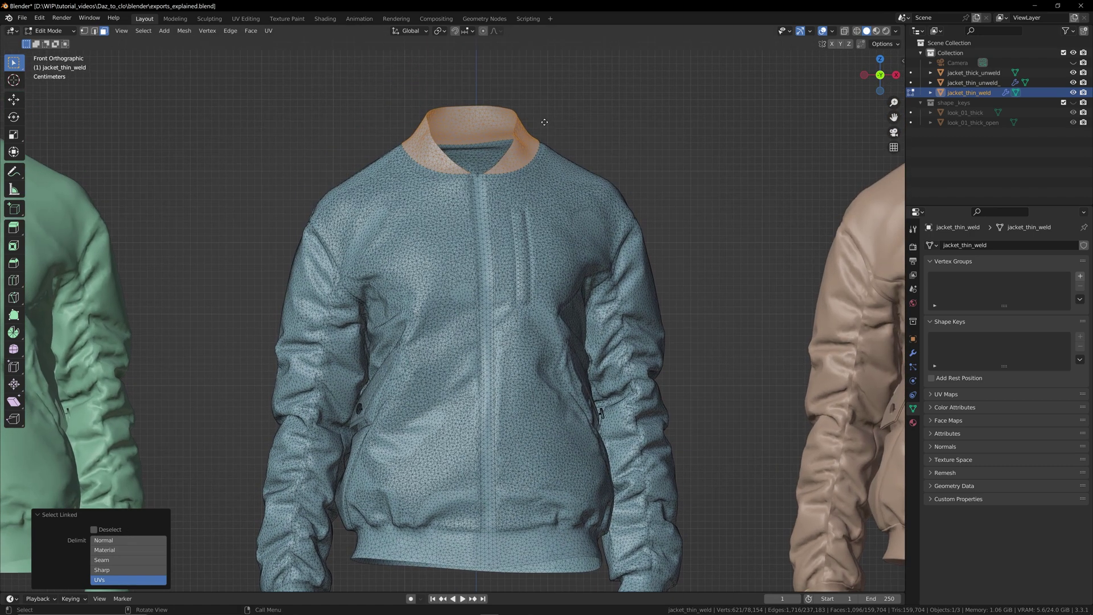
key(g)
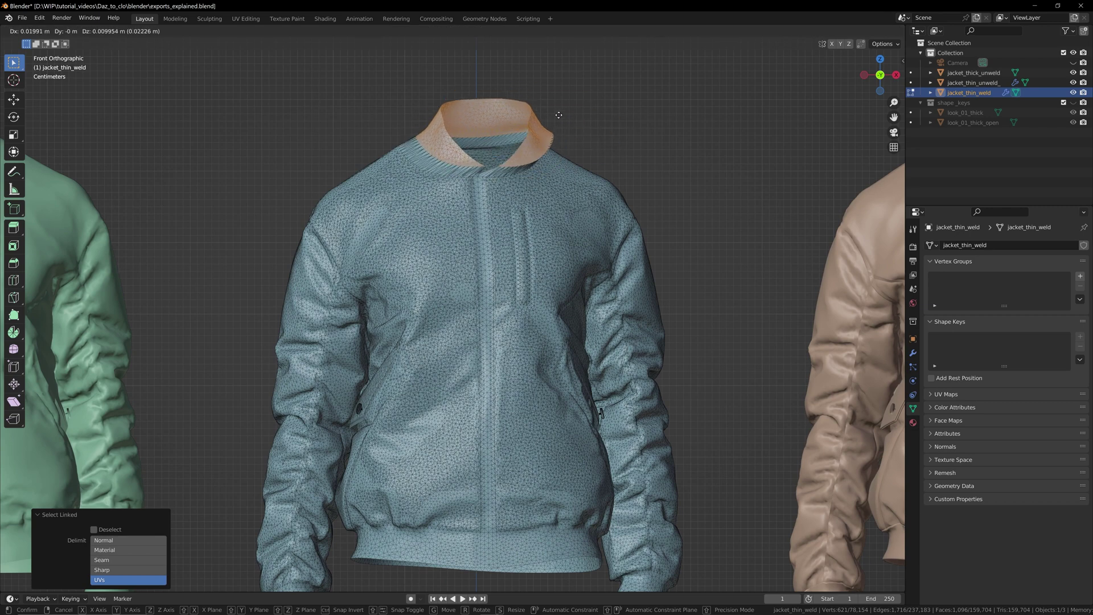
key(z)
click(551, 73)
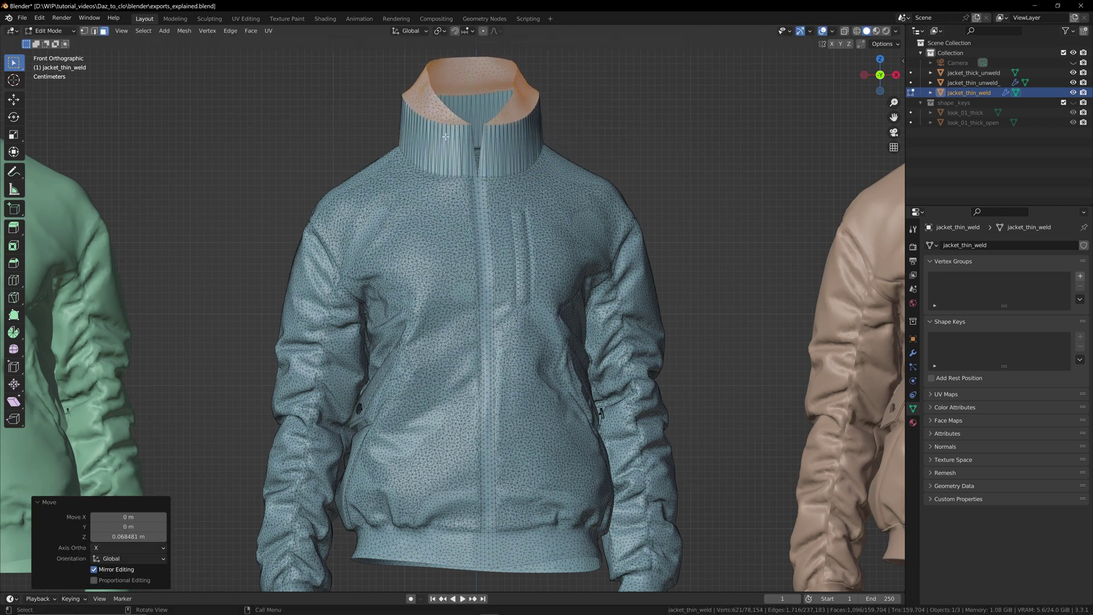
Examine the mesh connection between the raised collar and the body of the welded jacket up close and against the neighbouring jackets.
scroll(459, 166, up, 4)
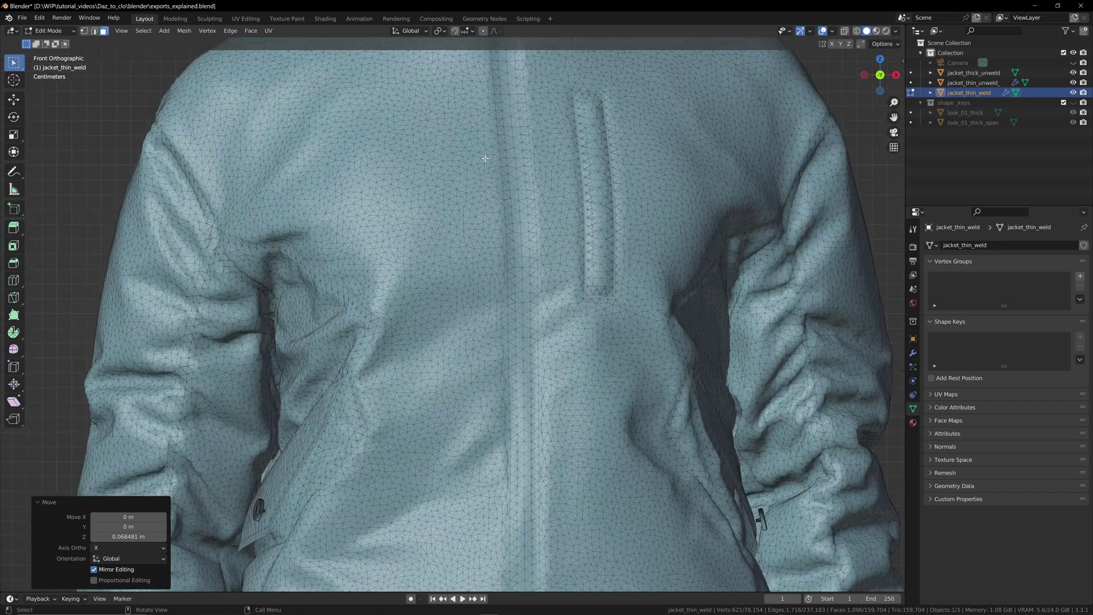
drag(893, 118, 866, 392)
shift+middle_drag(579, 261, 578, 277)
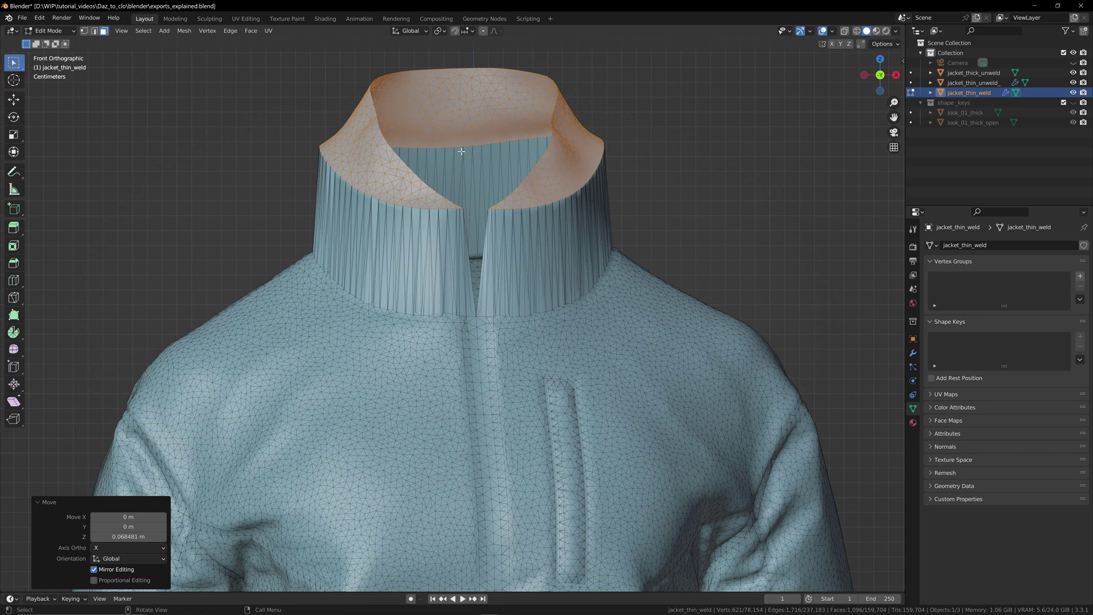
scroll(470, 314, down, 3)
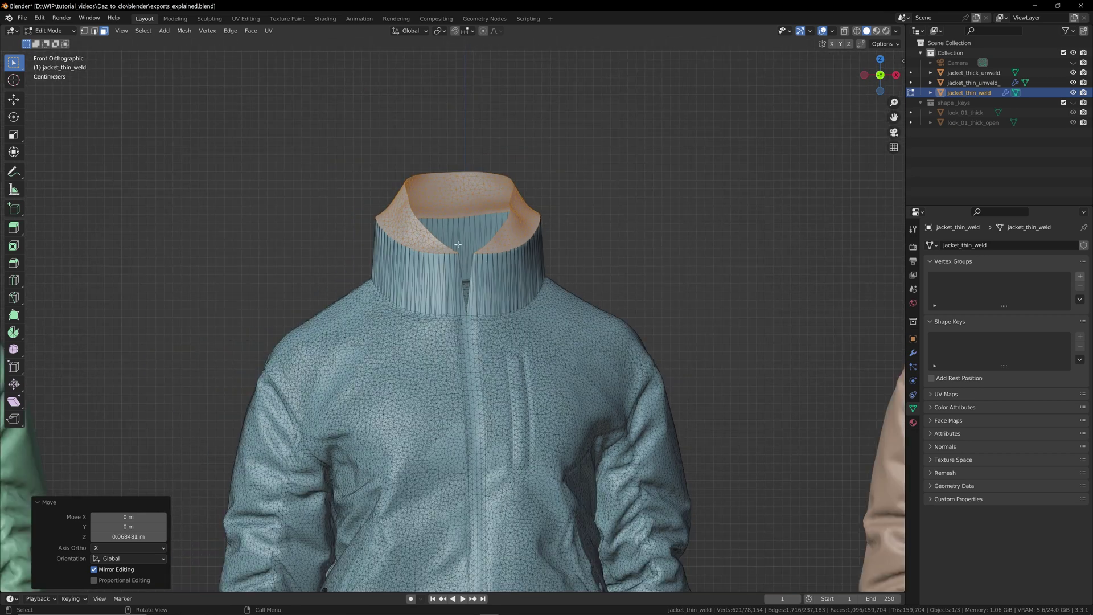
scroll(554, 239, down, 3)
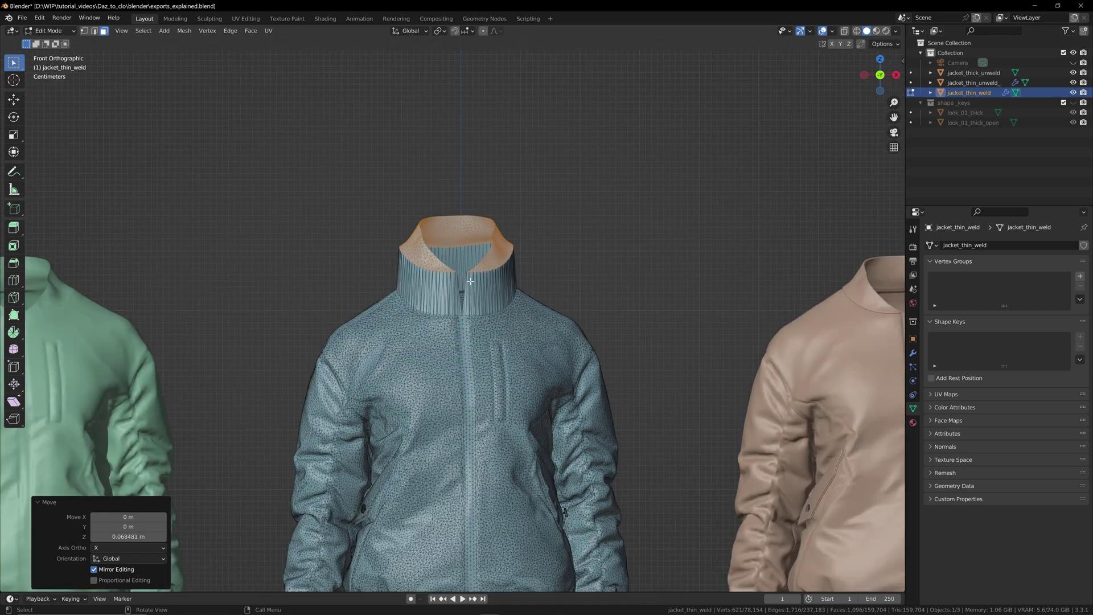
scroll(661, 191, down, 2)
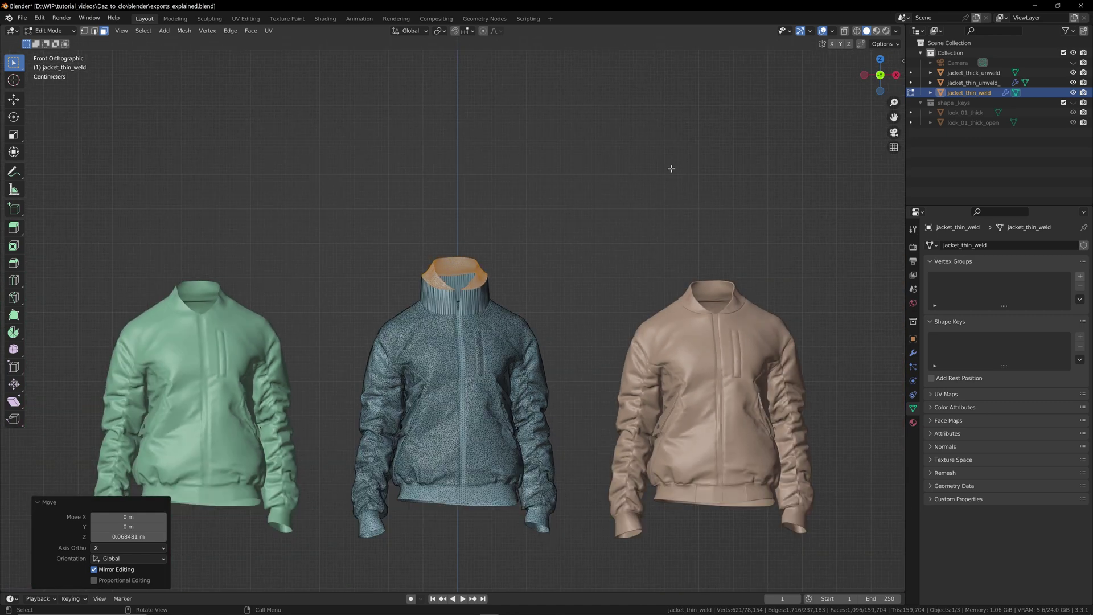
drag(894, 117, 962, 77)
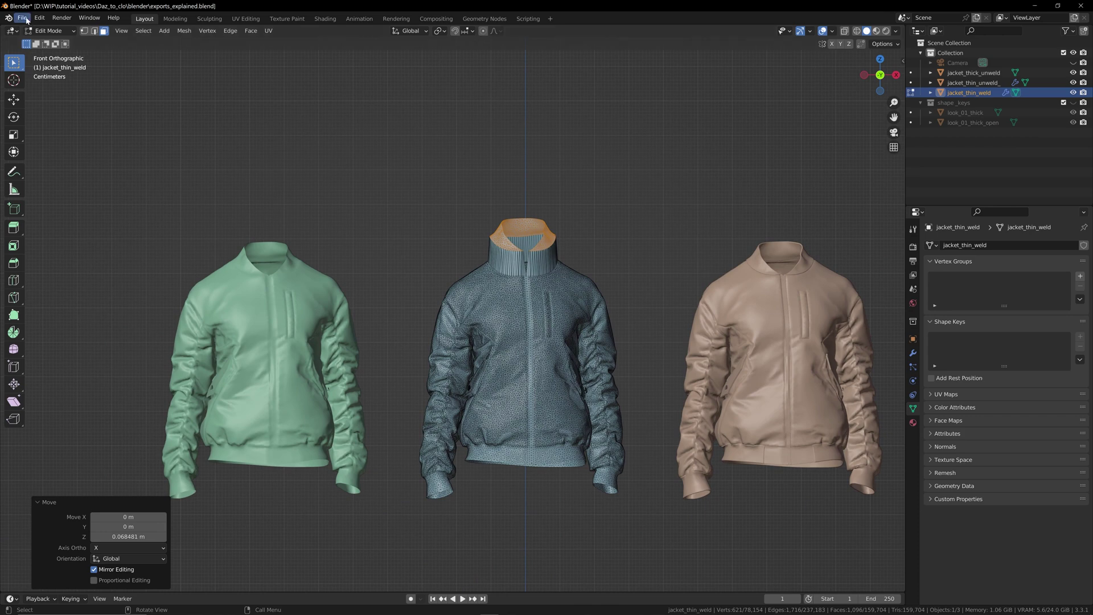
Undo the collar move and return the welded jacket to Object Mode.
key(ctrl+z)
click(51, 31)
click(52, 42)
In Edit Mode of the thin unwelded jacket, select the collar as linked faces and raise it about 0.129 m along Z.
click(990, 82)
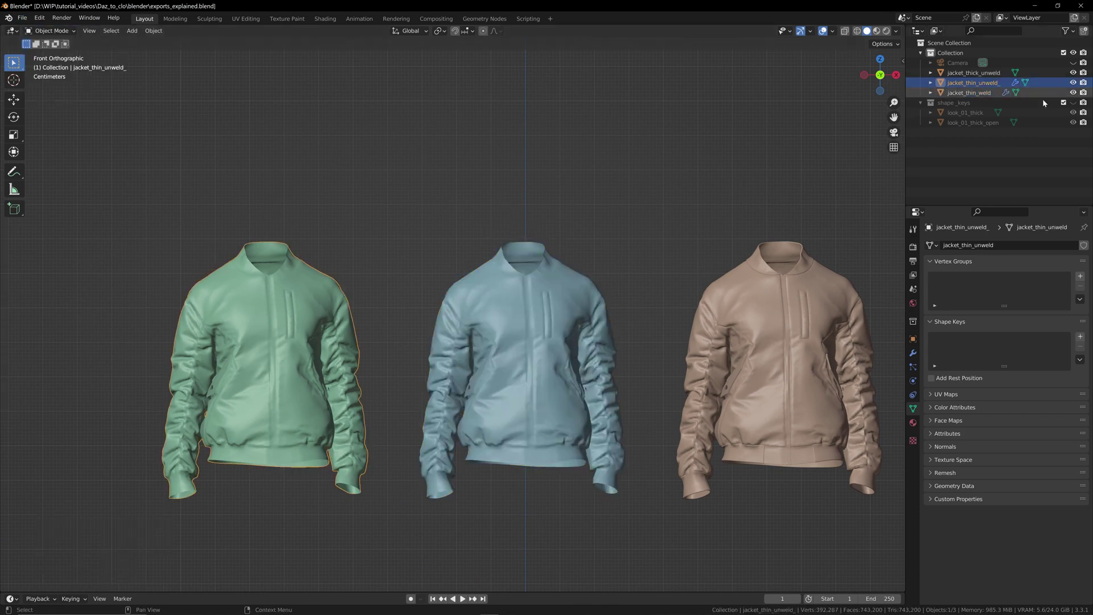
click(49, 31)
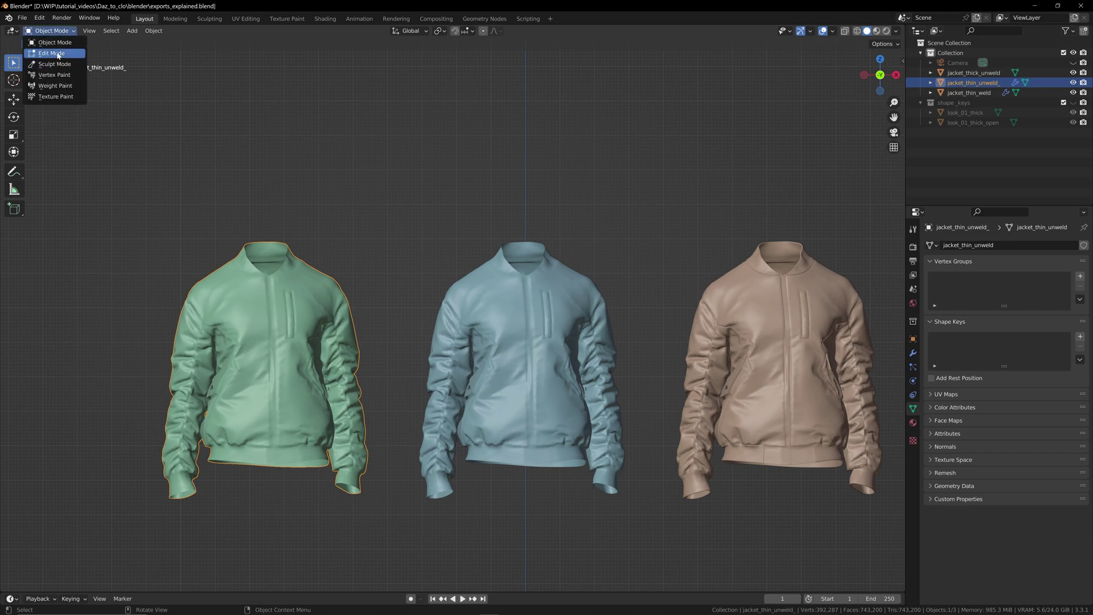
click(51, 53)
click(334, 253)
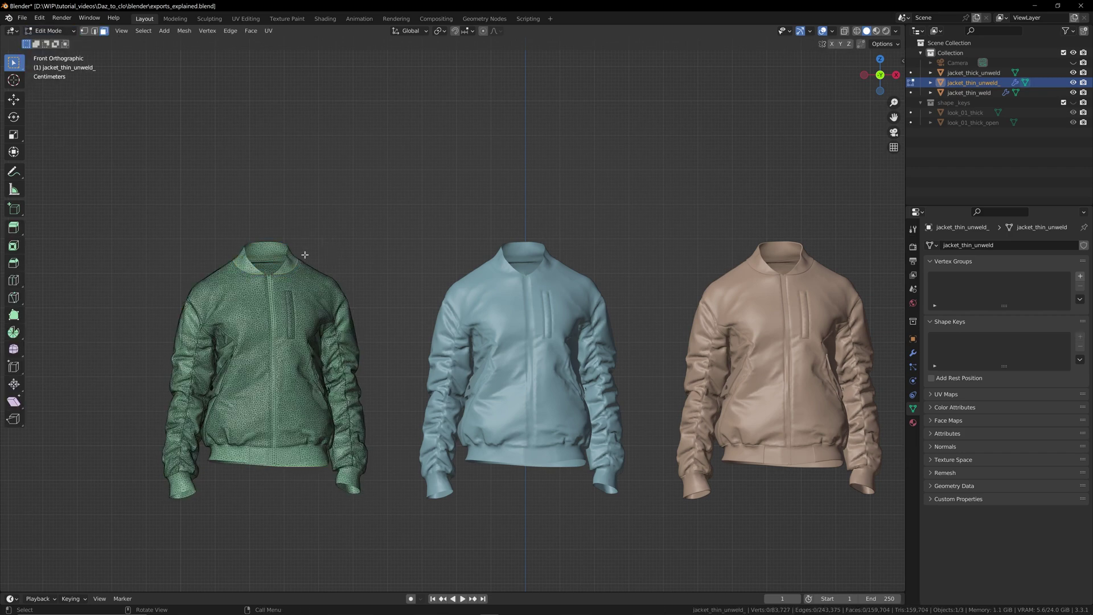
key(l)
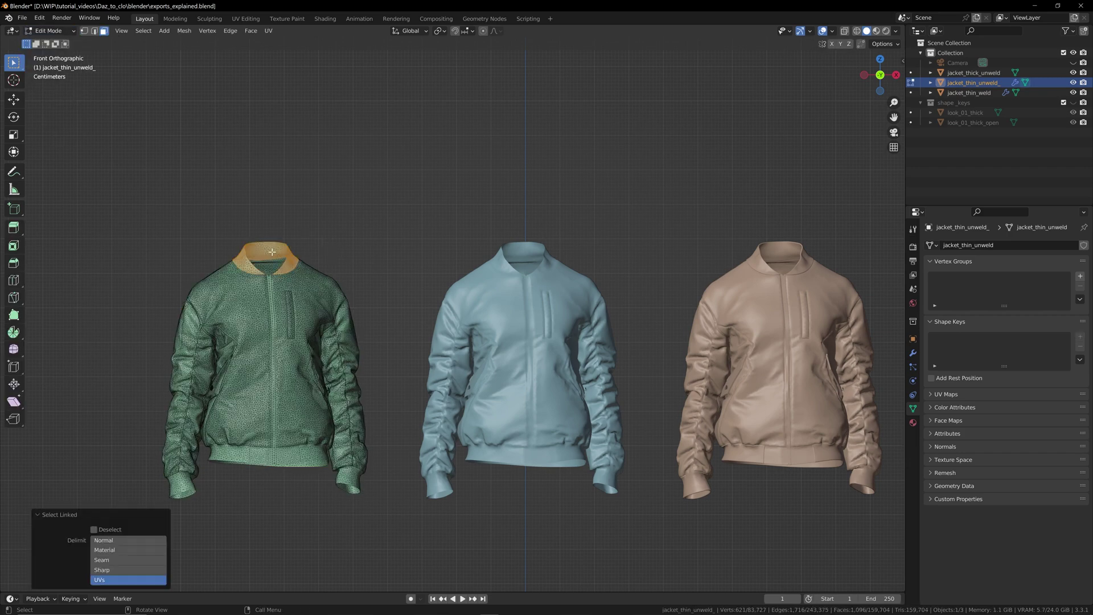
key(g)
key(z)
click(302, 243)
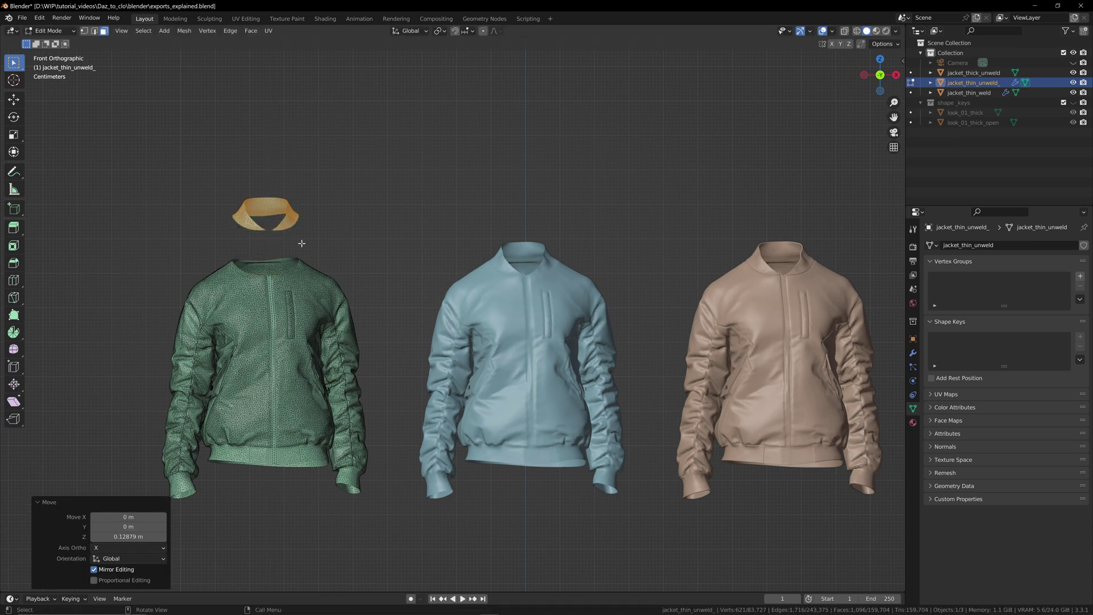
Add the outer panel of the wearer's left sleeve to the linked selection and move the selected pieces about 0.076 m in X and 0.042 m in Z.
scroll(266, 263, up, 2)
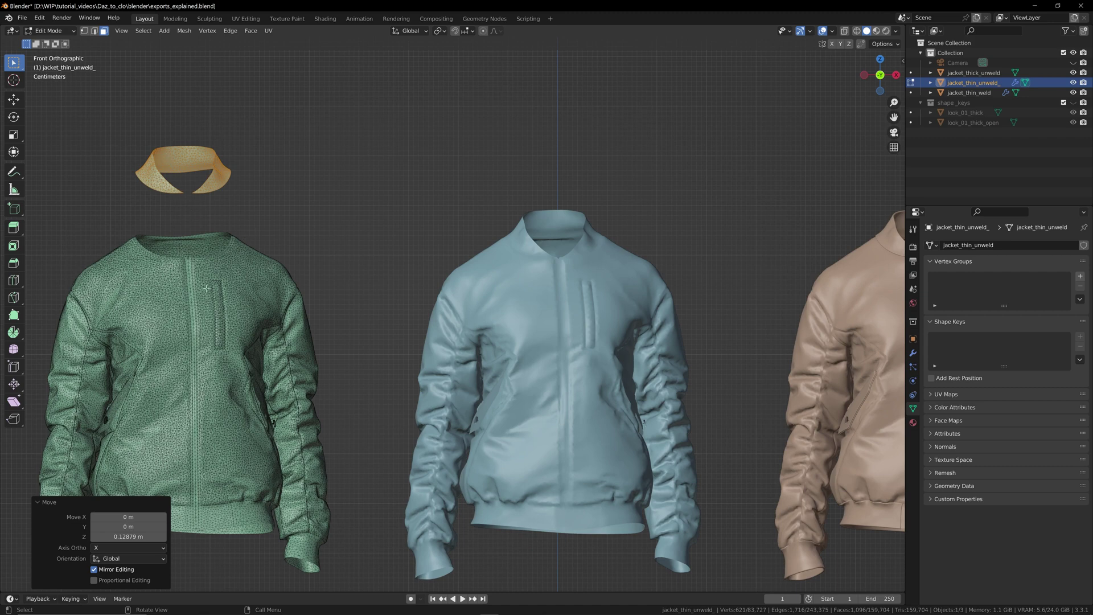
key(l)
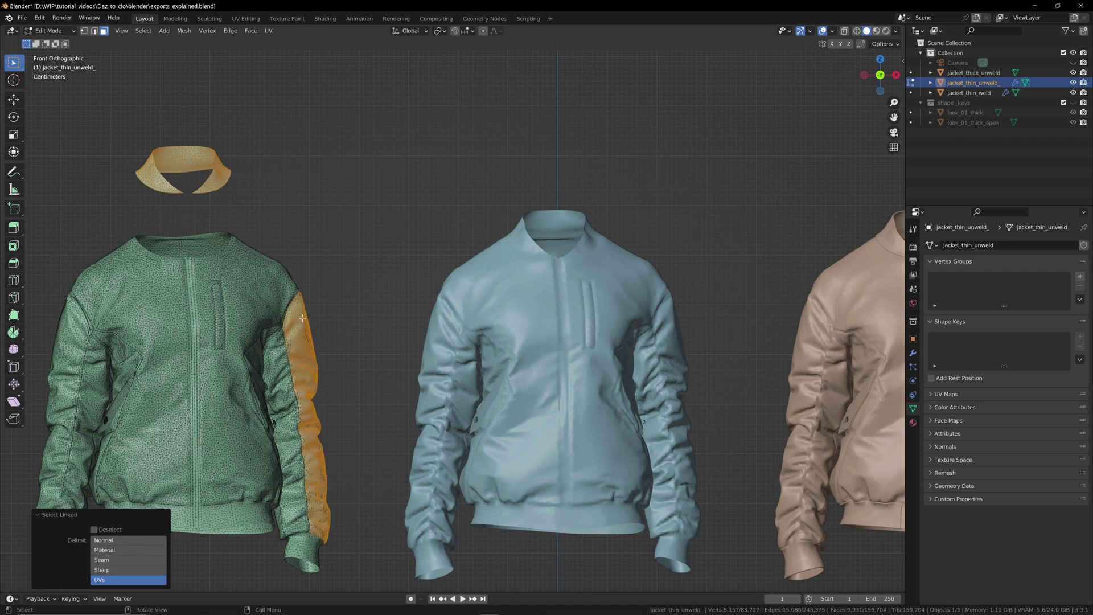
key(g)
click(327, 301)
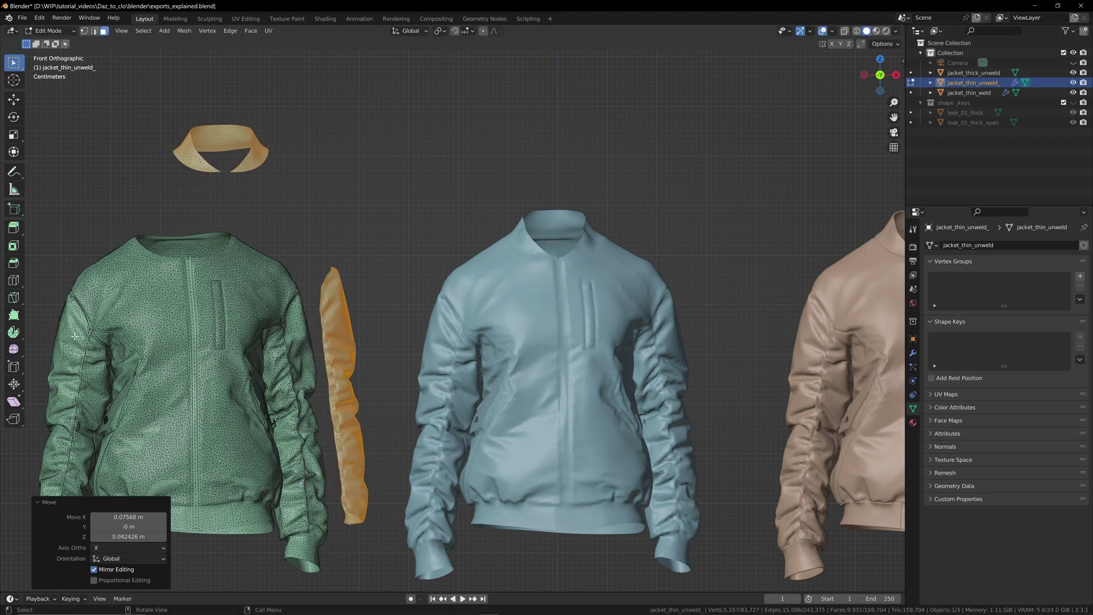
Add the opposite outer sleeve panel to the selection and move all selected pieces about -0.046 m in X and 0.076 m in Z.
key(l)
key(g)
click(231, 249)
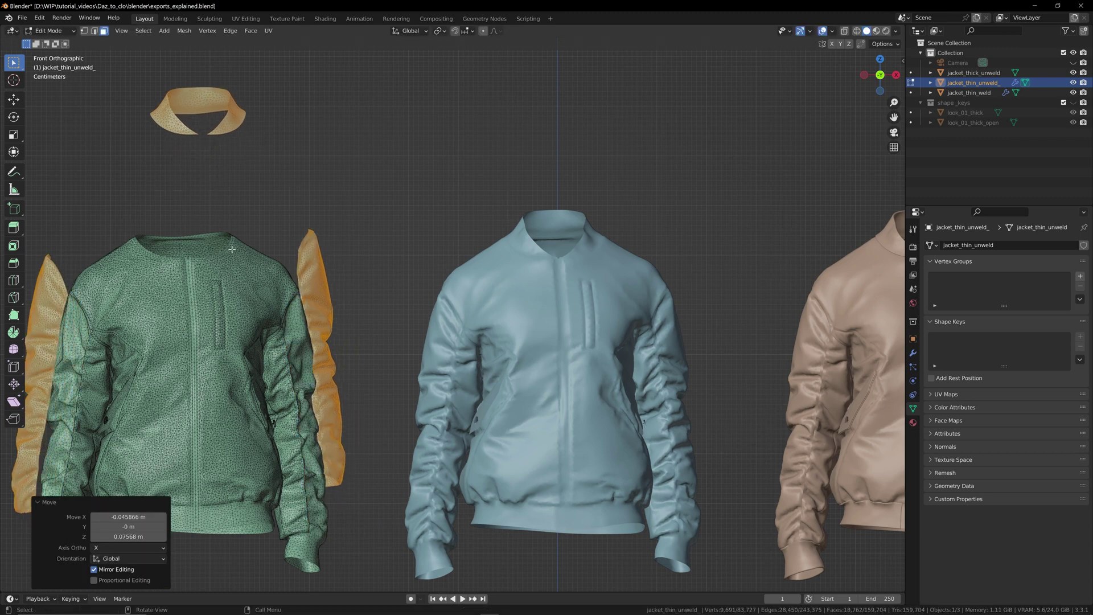
Return the thin unwelded jacket to Object Mode and clear the object selection.
click(50, 31)
click(48, 42)
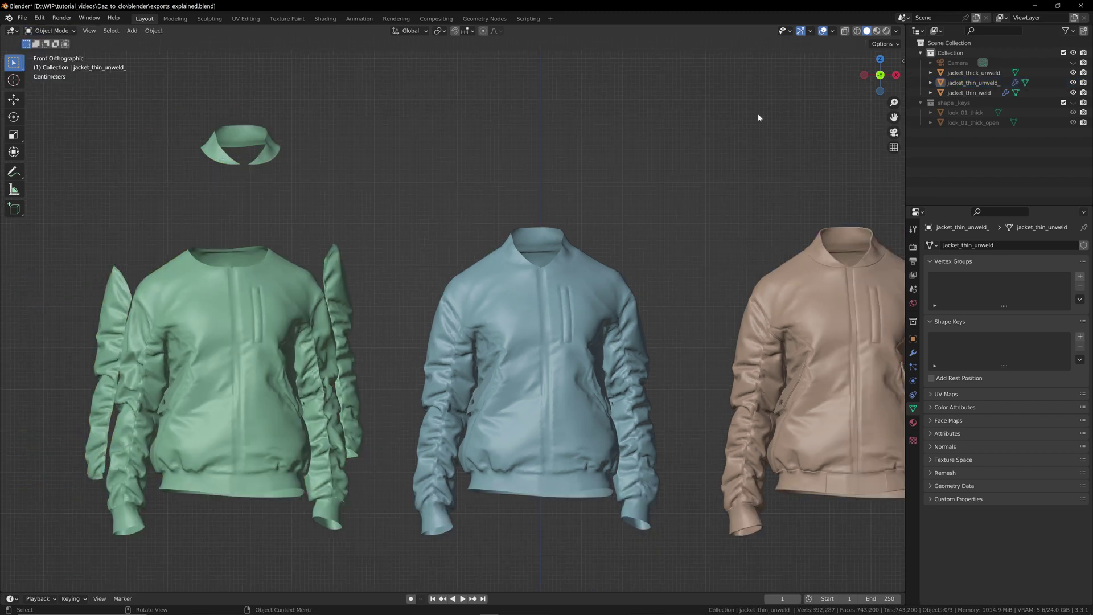
drag(893, 117, 736, 51)
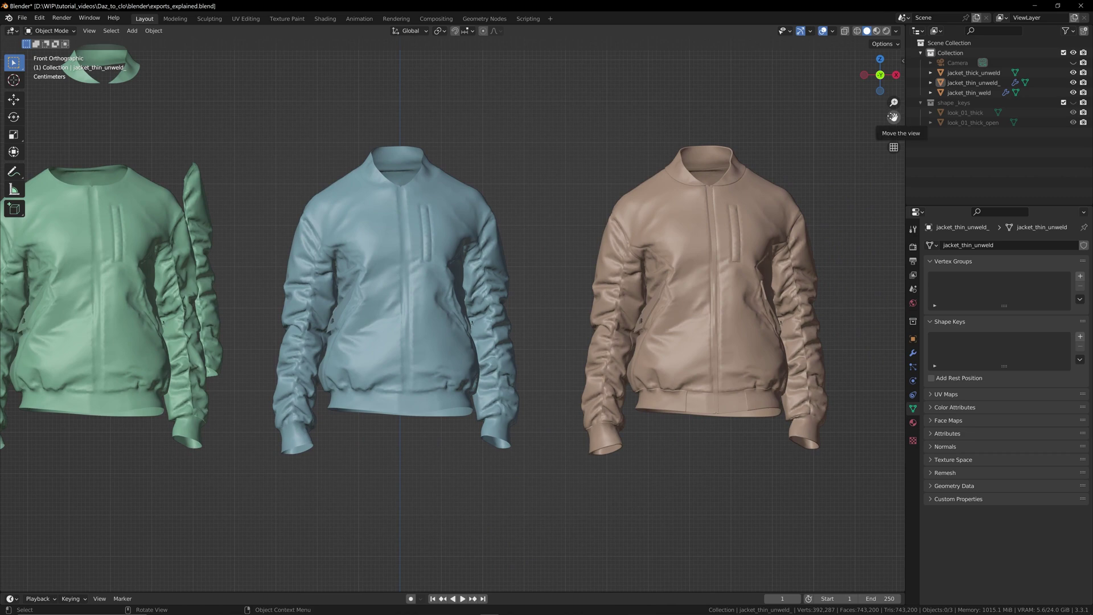
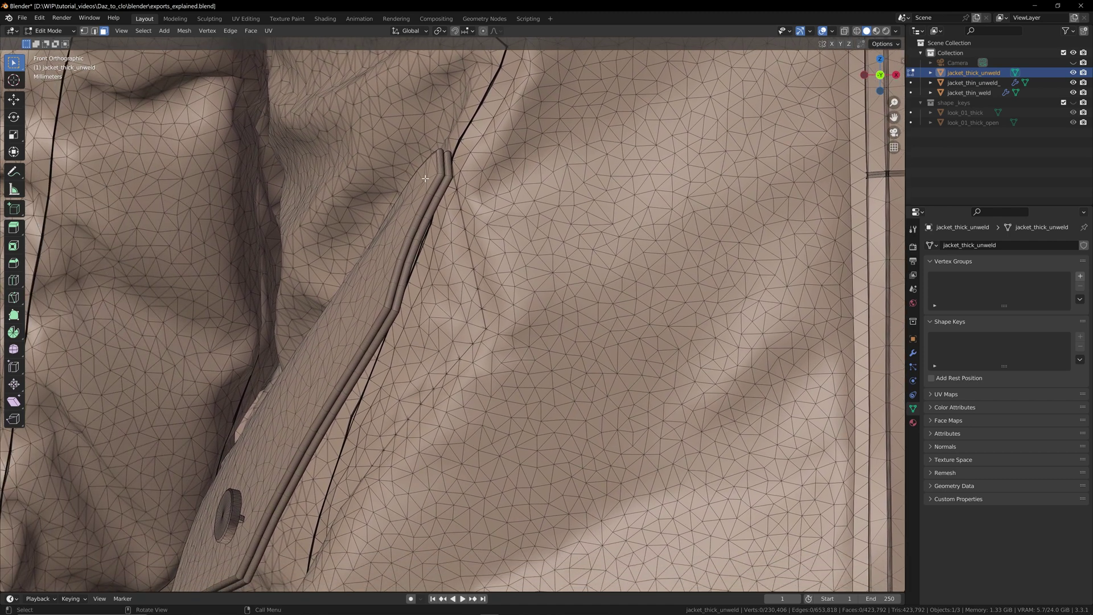
Select the outer face of the thick jacket's pocket welt as linked faces and move it about -0.020 m in X and 0.007 m in Z.
key(l)
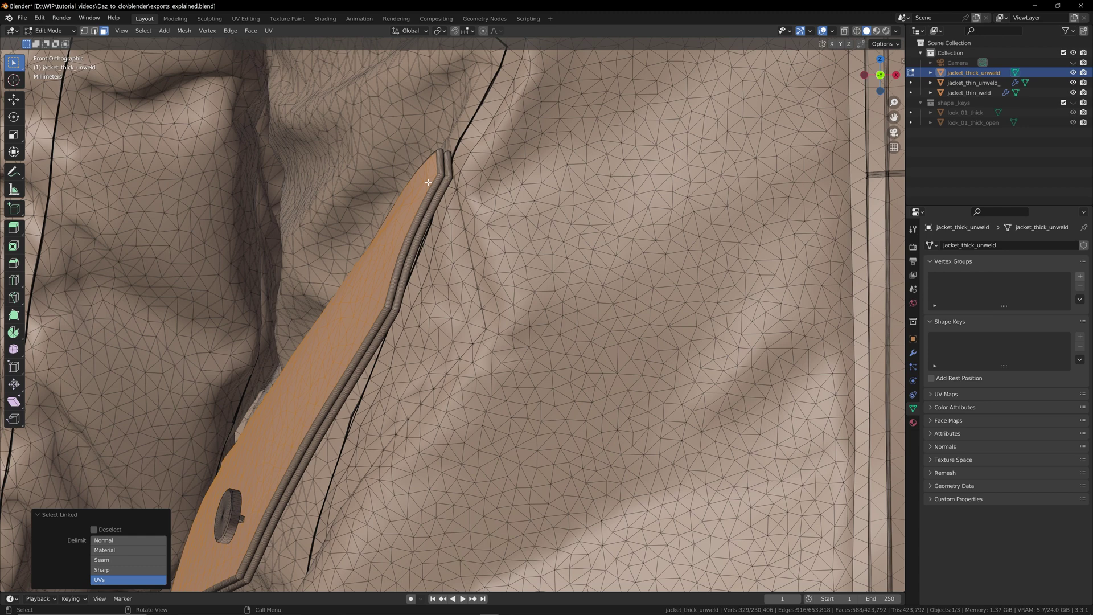
key(g)
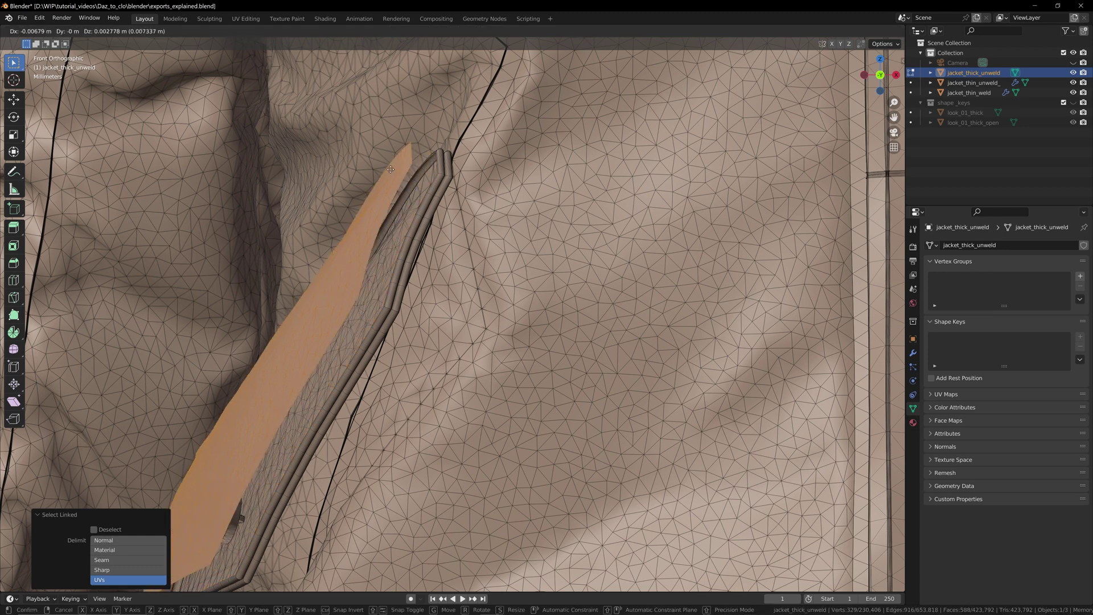
click(355, 158)
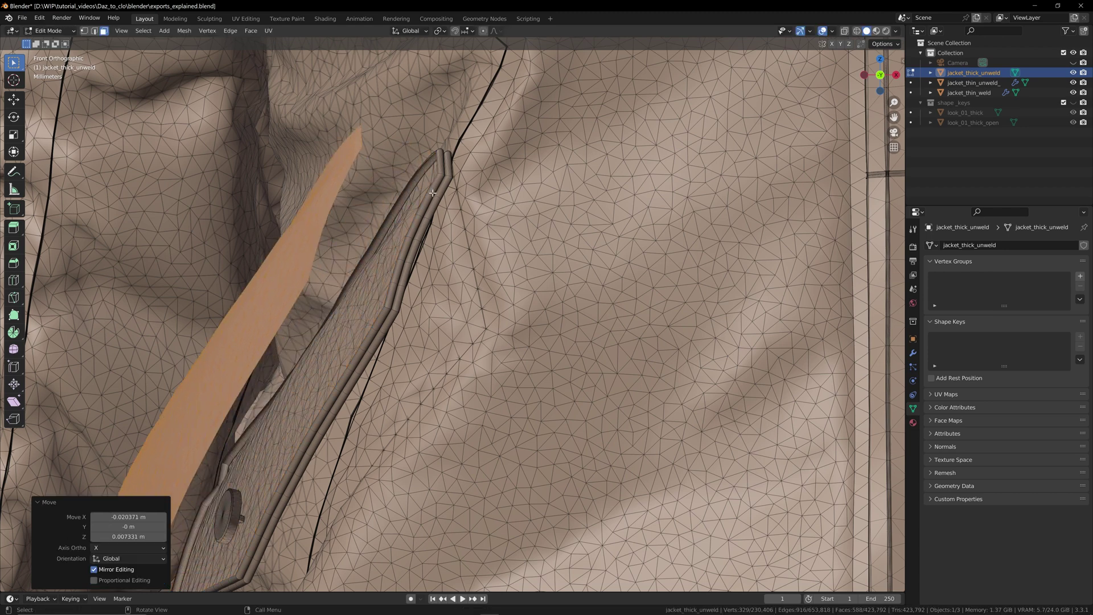
Add the welt's narrow edge strip, then its back face, to the linked selection, moving the selected pieces about -0.009 m in X each time.
key(l)
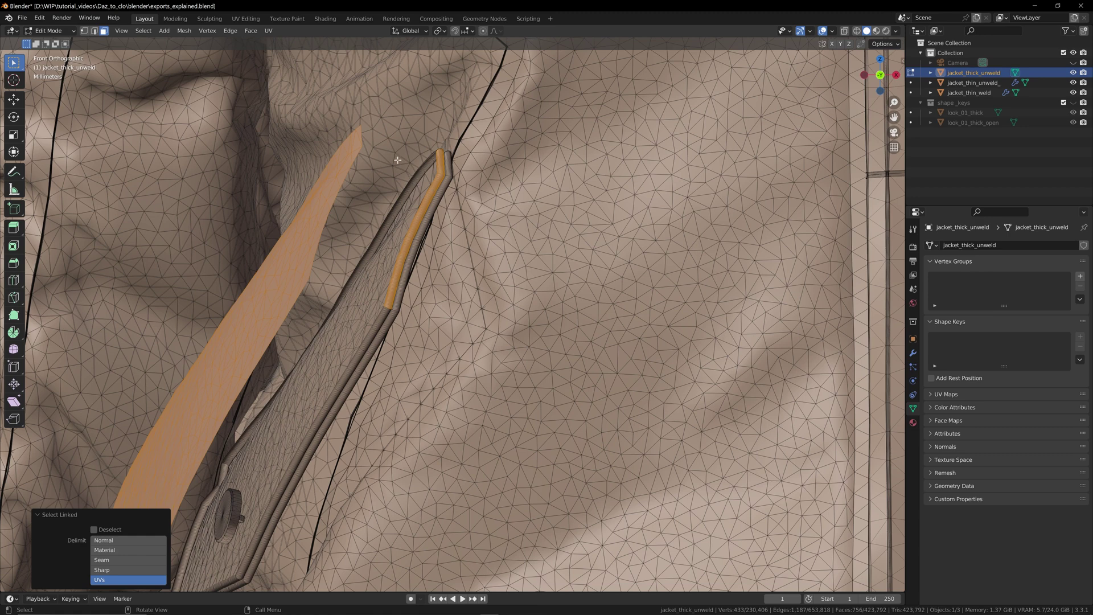
key(g)
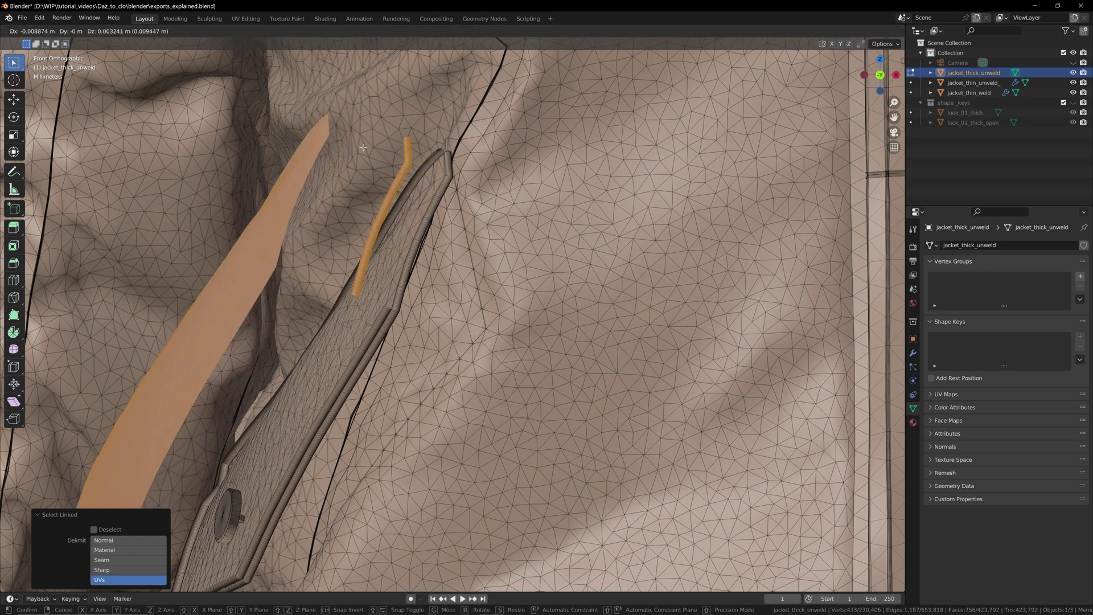
click(398, 235)
key(l)
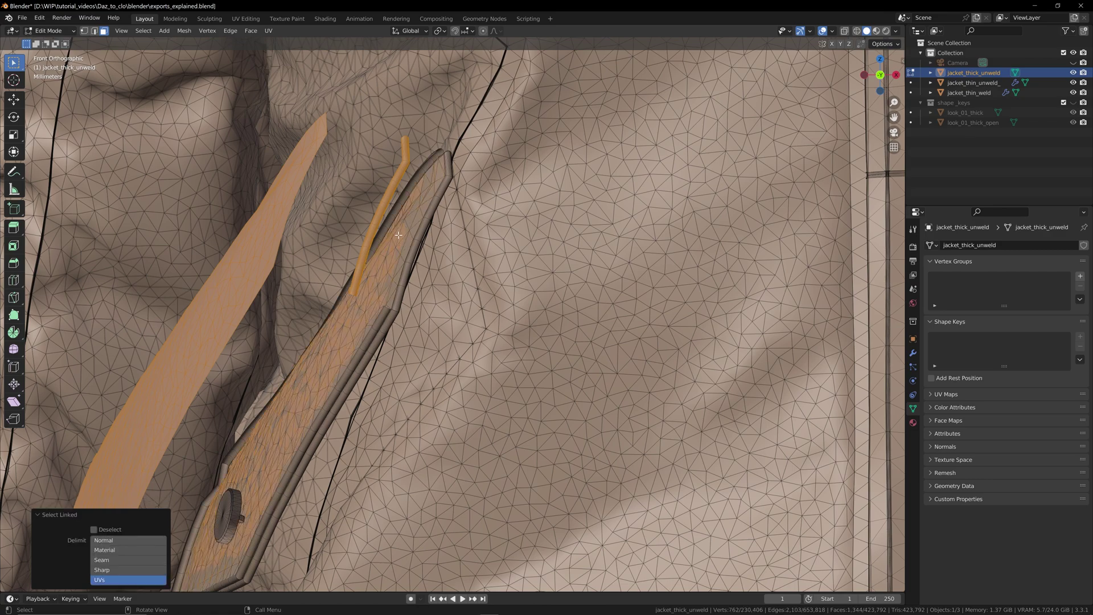
key(g)
click(396, 234)
Select the two collar layers in turn as linked faces and pull them off the neckline, moving the second about -0.151 m in X and 0.064 m in Z.
scroll(397, 235, down, 6)
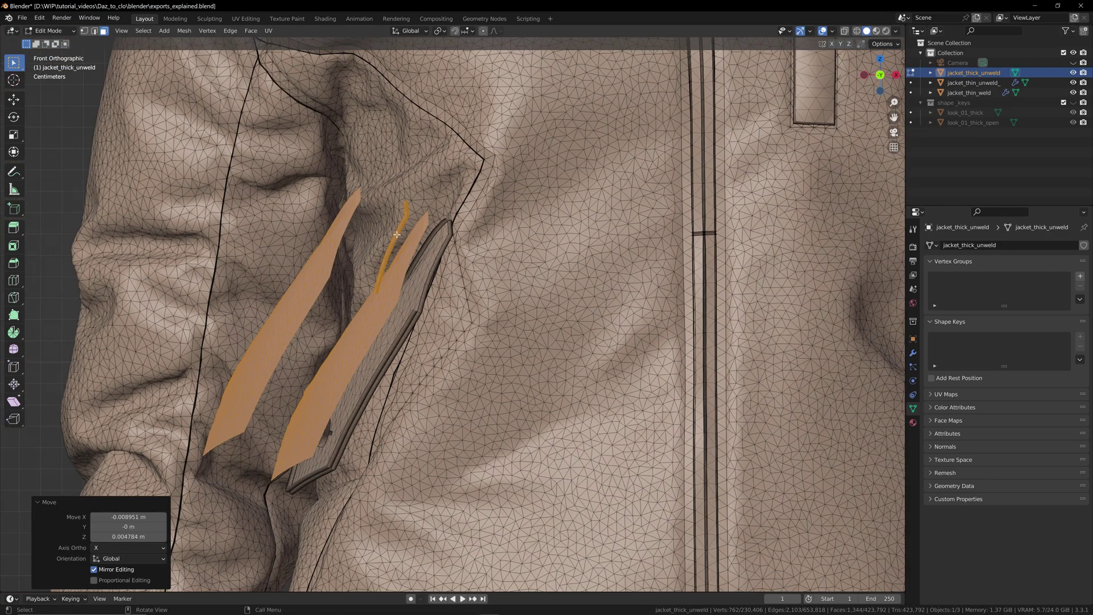
drag(889, 115, 827, 465)
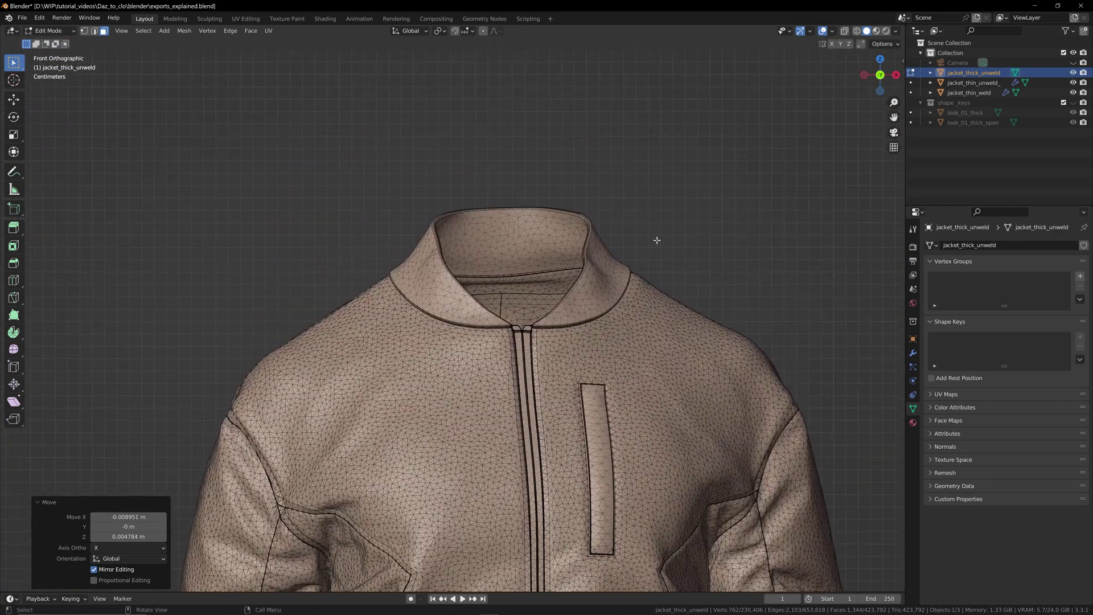
scroll(414, 293, up, 2)
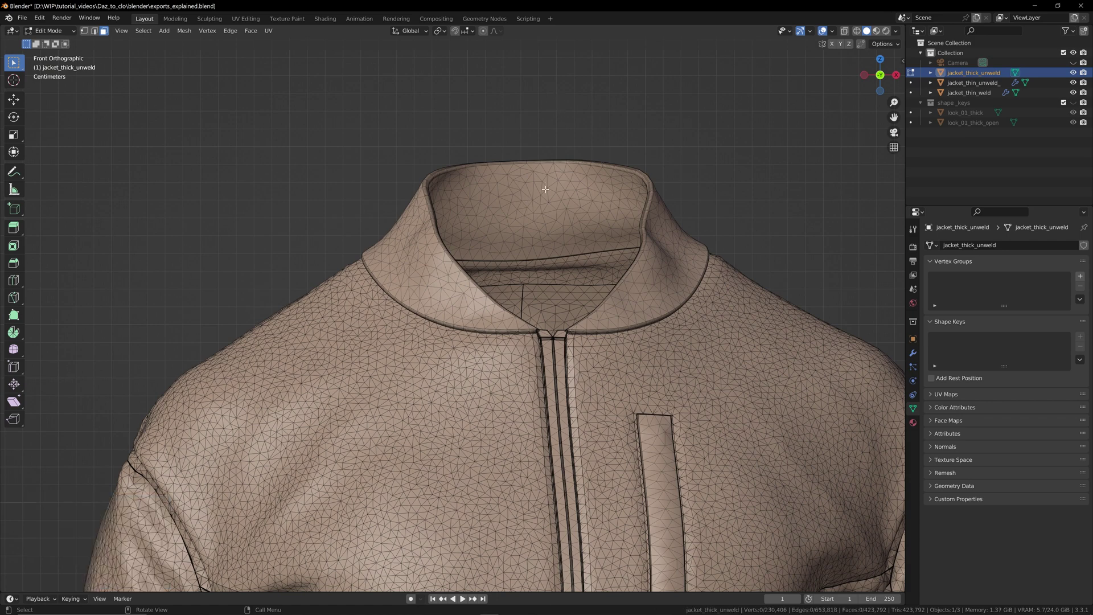
click(545, 189)
key(l)
drag(545, 189, 752, 68)
key(l)
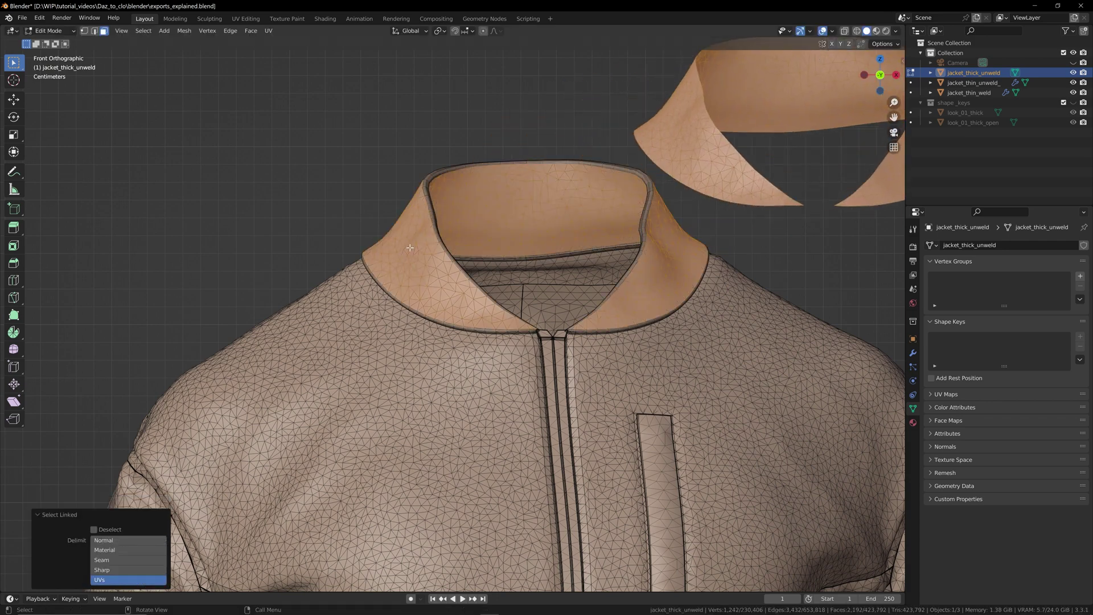
key(g)
click(360, 182)
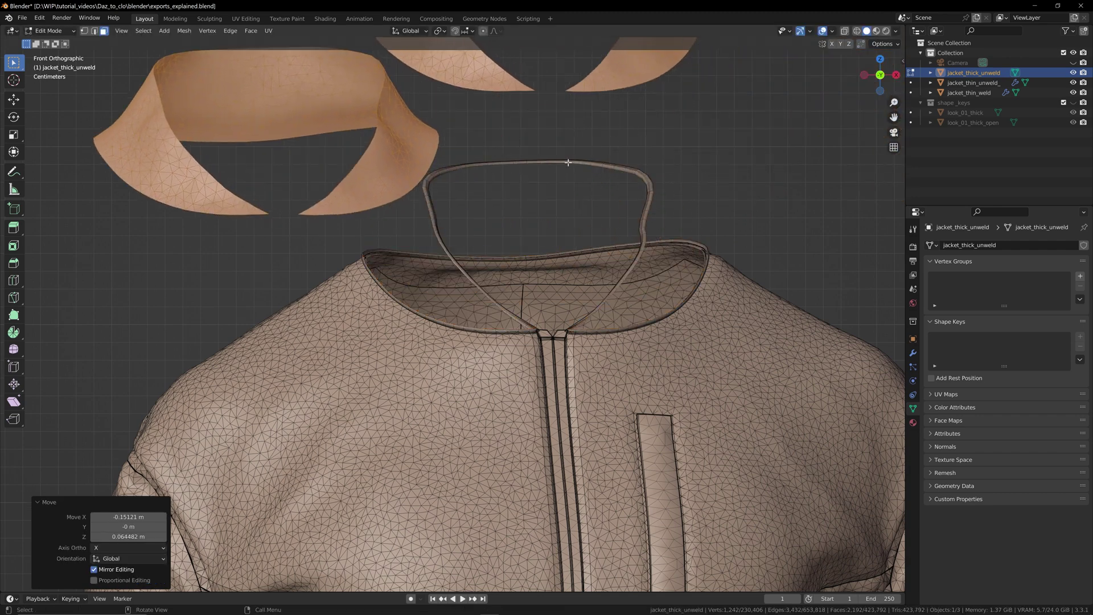
Clear the selection and select all the narrow thickness strips around the collar's edge as linked faces.
click(569, 159)
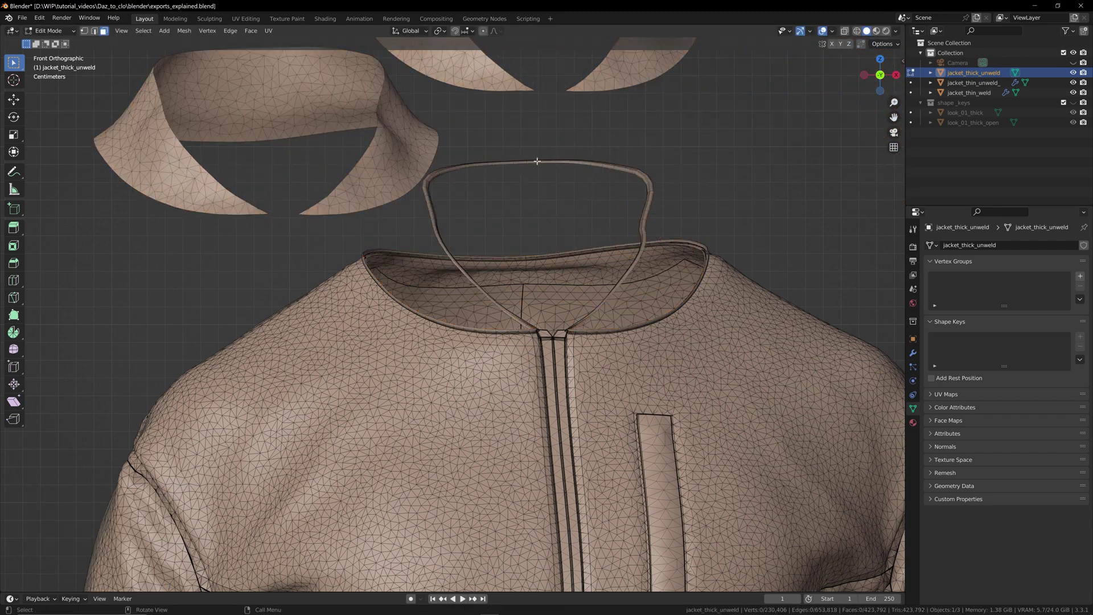
key(l)
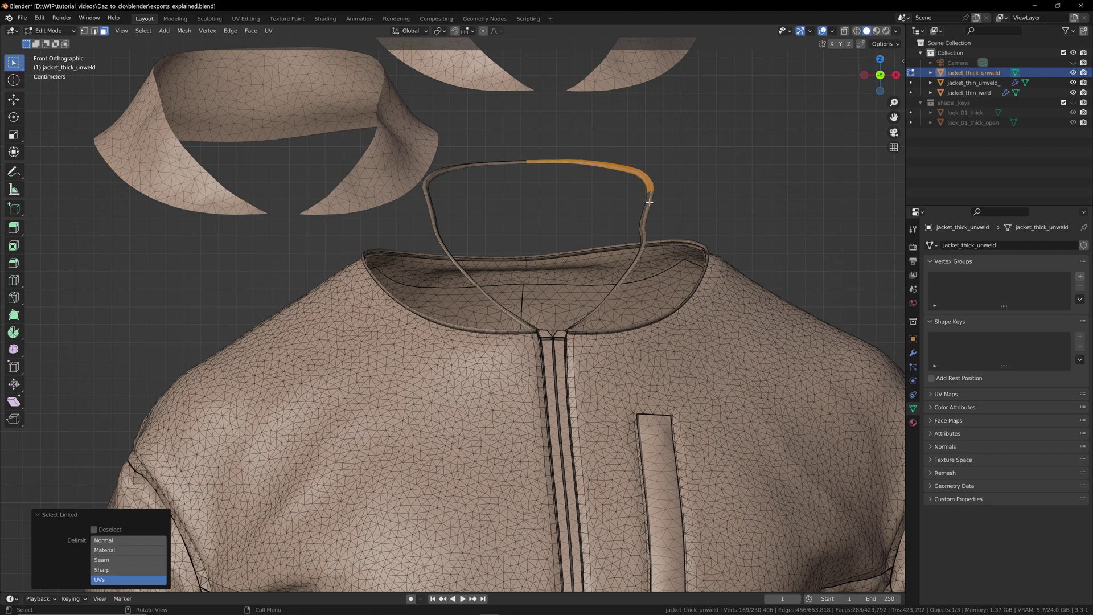
key(l)
key(l)
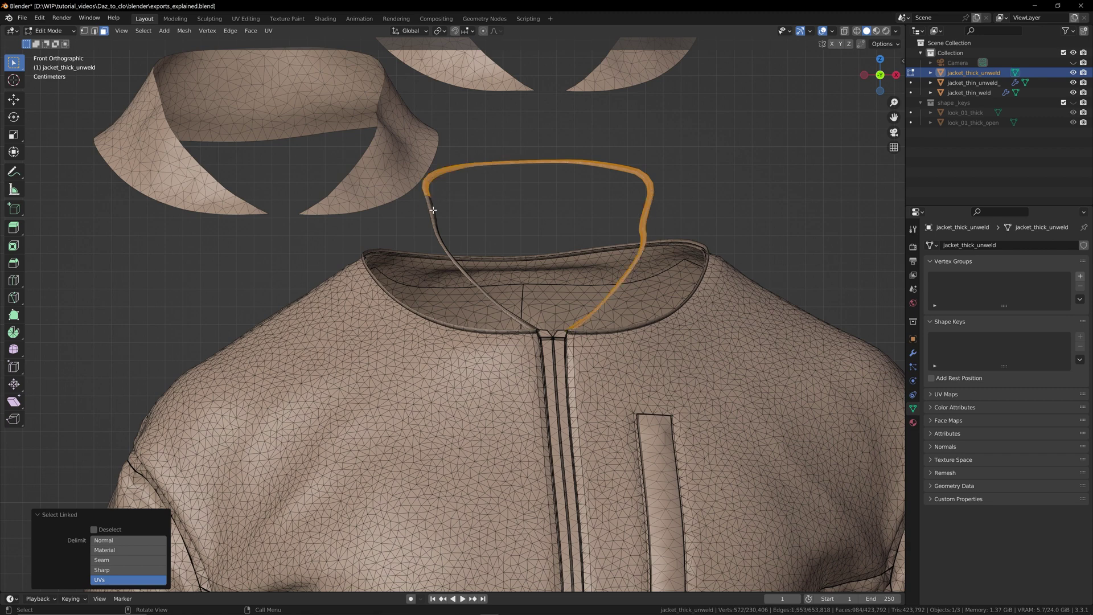
key(l)
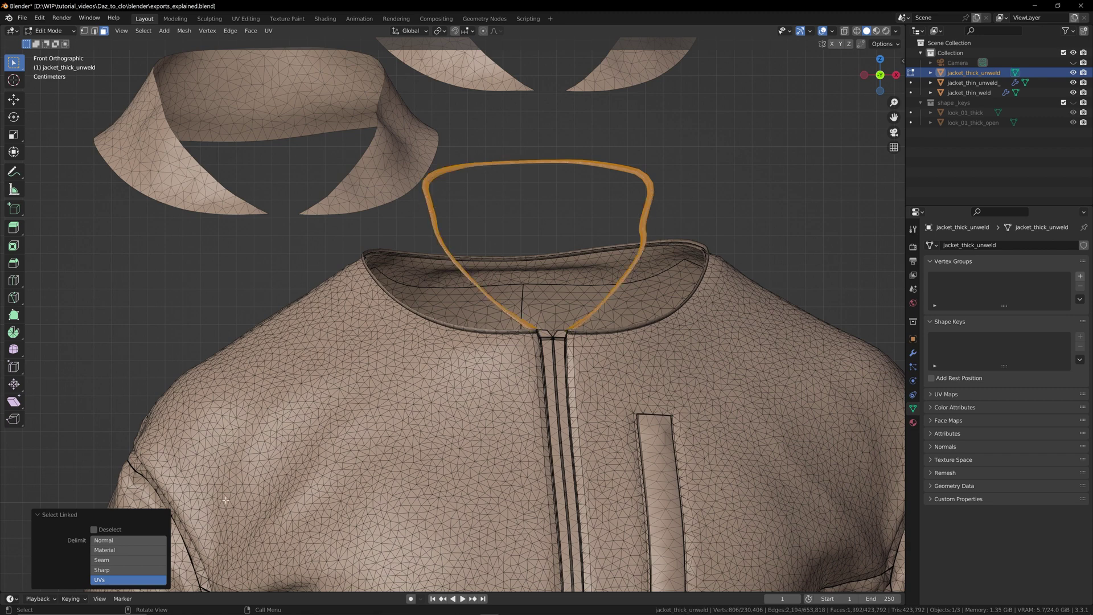
Undo the collar strip selections and both collar moves, back to the selected pocket pieces.
scroll(663, 176, down, 2)
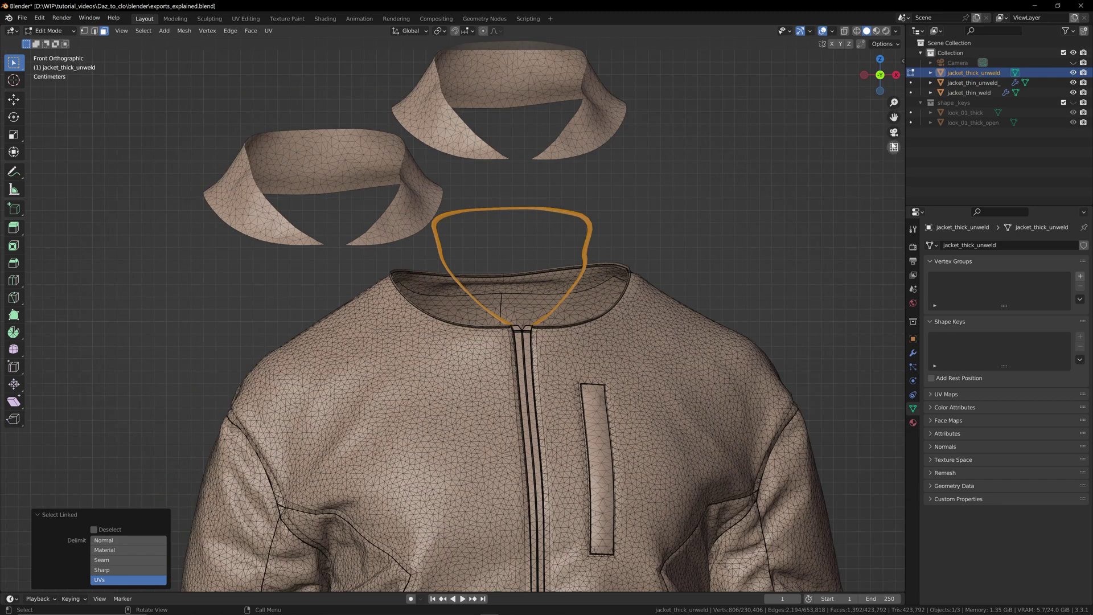
drag(893, 117, 895, 113)
scroll(489, 234, down, 4)
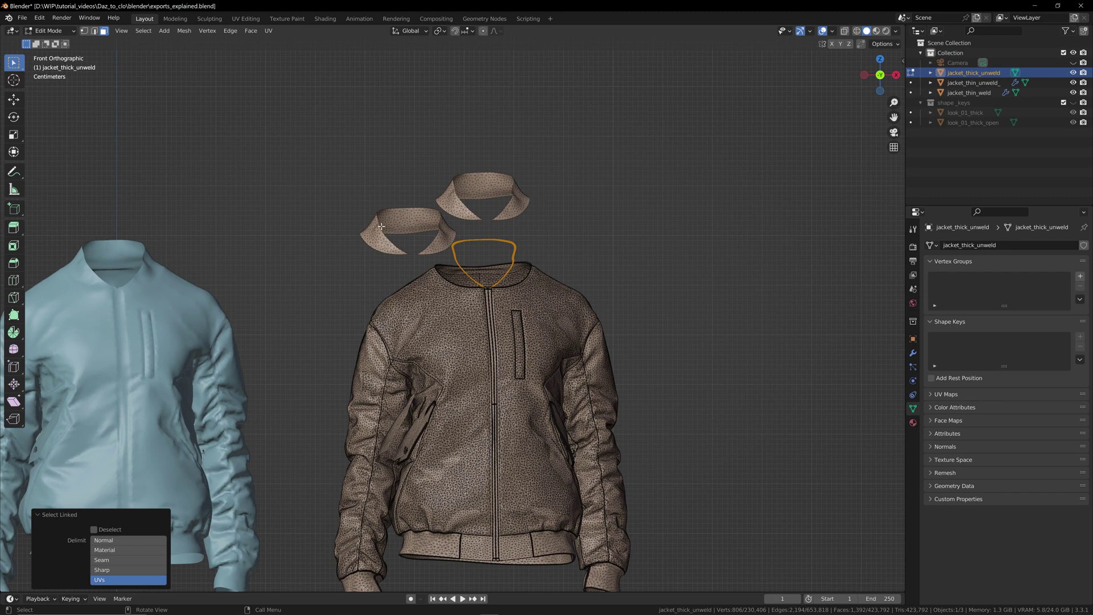
key(ctrl+z)
key(ctrl+z)
key(ctrl+z)
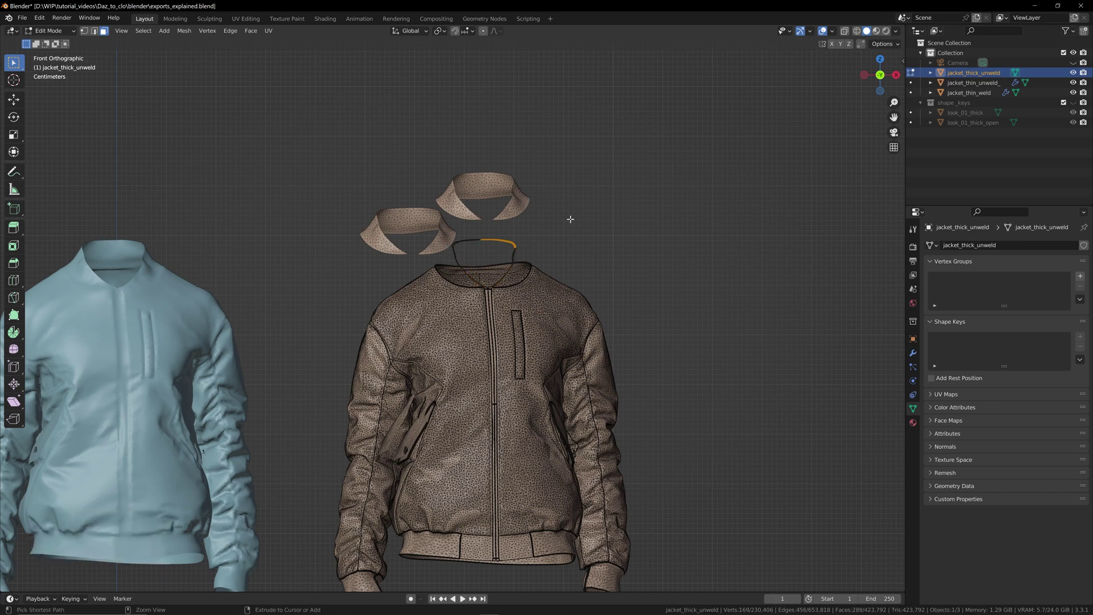
key(ctrl+z)
key(ctrl+z)
key(ctrl+z)
key(ctrl+z)
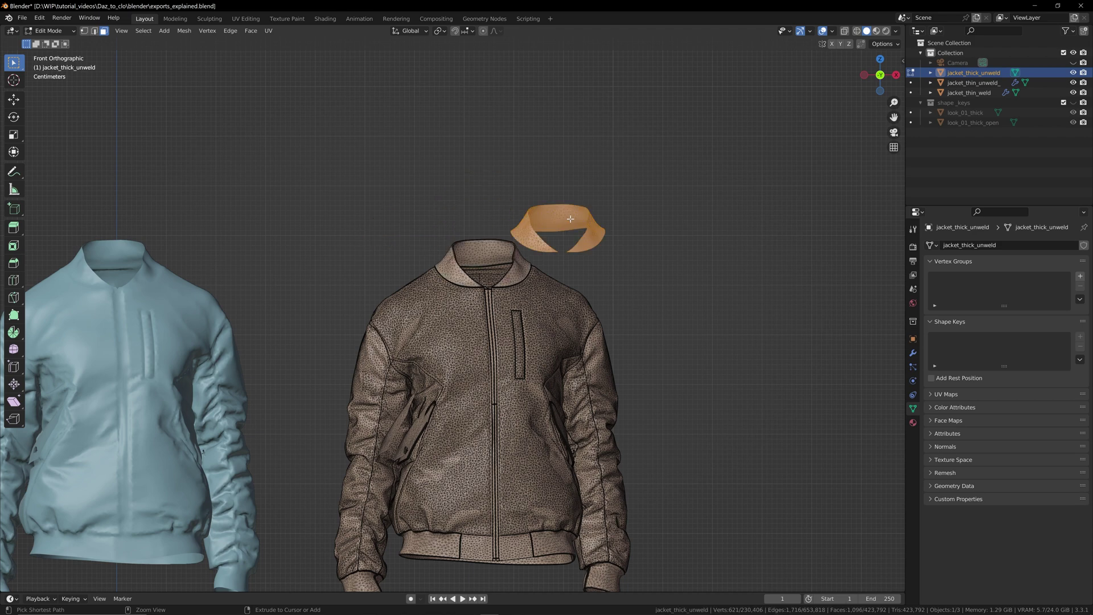
Return the thick unwelded jacket to Object Mode and enable the Statistics overlay in the viewport.
click(50, 31)
click(50, 36)
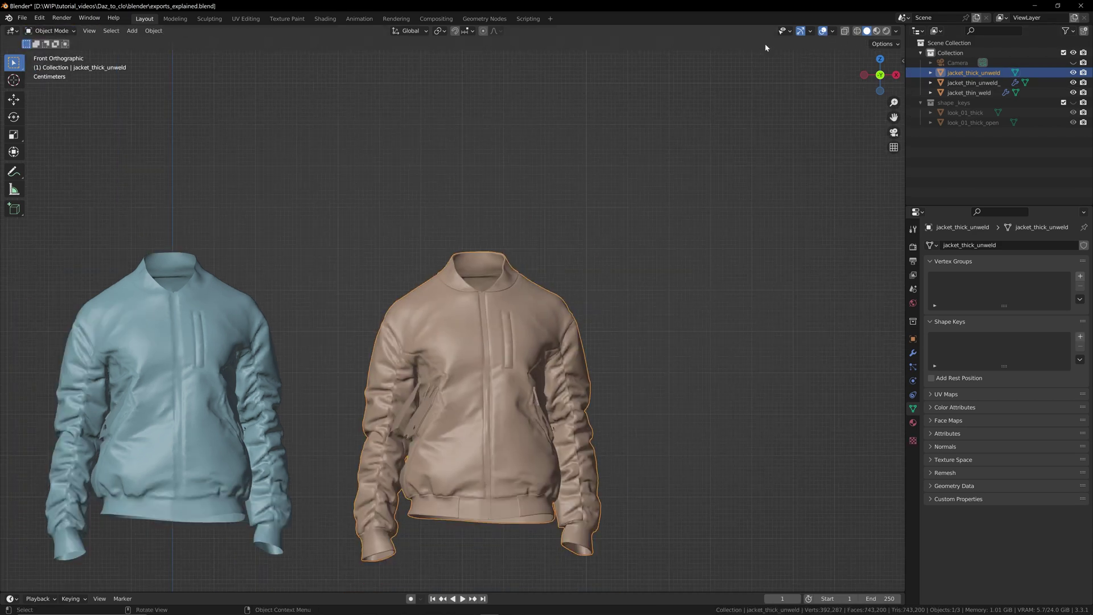
click(833, 31)
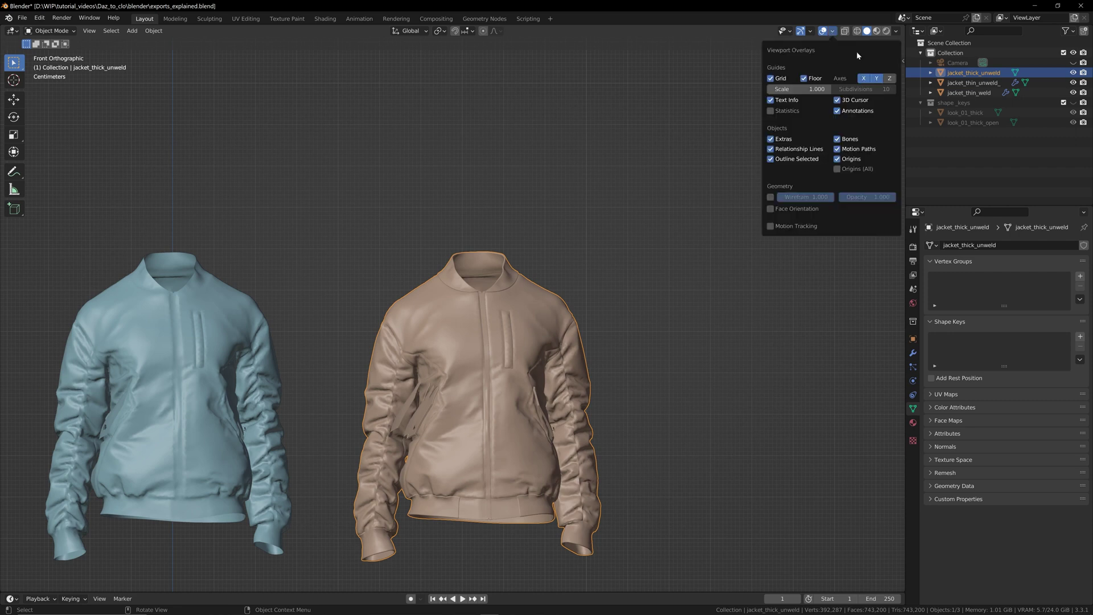
click(784, 110)
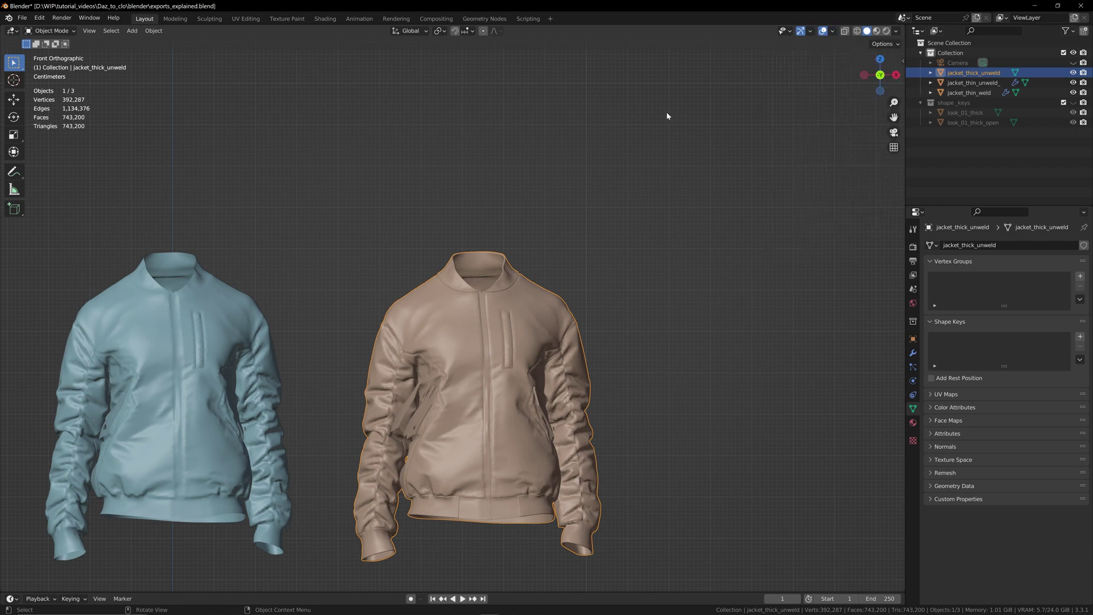
Hide jacket_thick_unweld and jacket_thin_unweld_ and examine the geometry statistics of jacket_thin_weld on its own.
scroll(684, 168, down, 2)
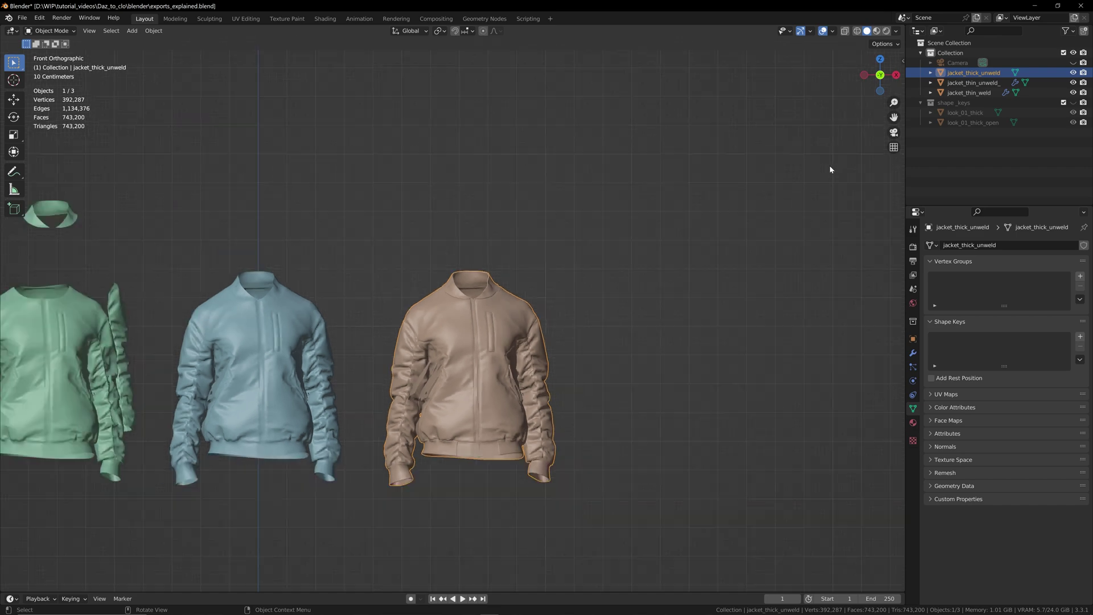
drag(892, 116, 1090, 88)
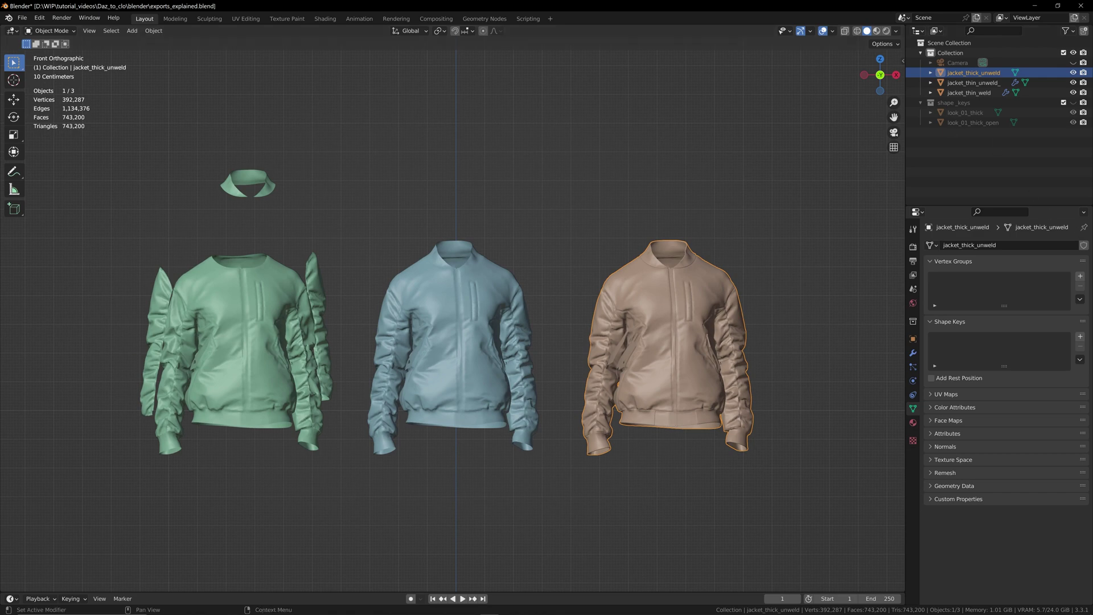
click(1073, 72)
click(1073, 82)
click(1073, 92)
click(1073, 92)
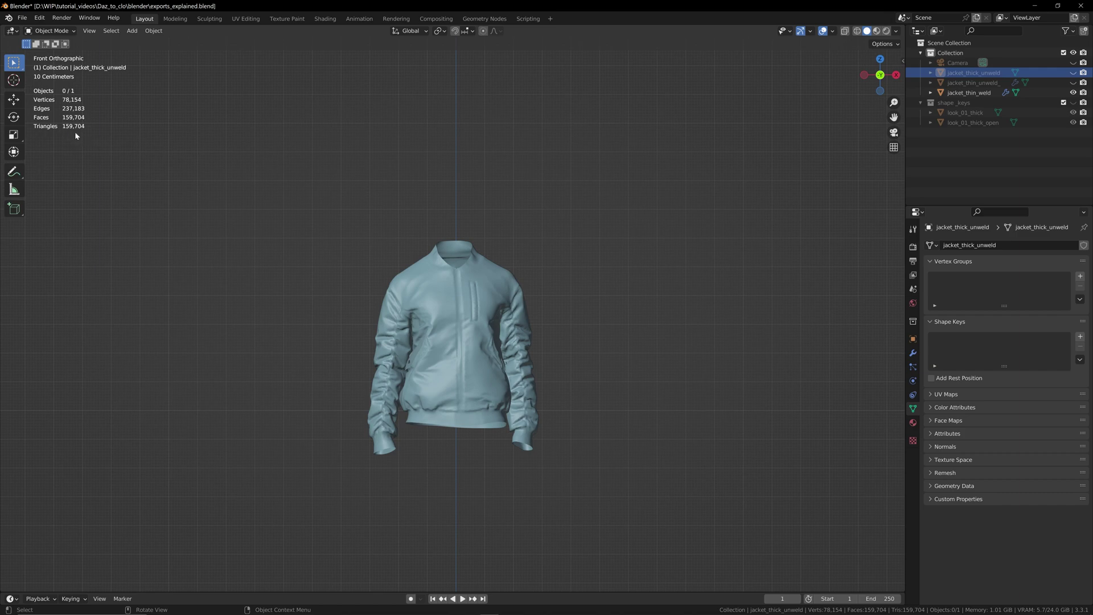
scroll(563, 287, up, 3)
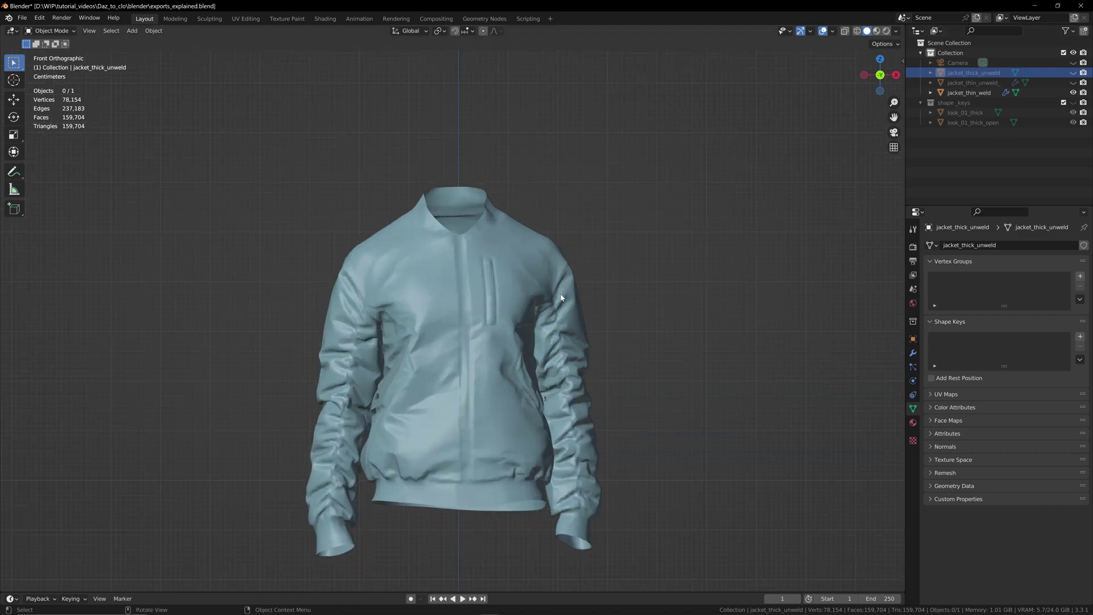
Hide jacket_thin_weld, show jacket_thick_unweld and examine the thick jacket's geometry statistics on its own.
click(1073, 92)
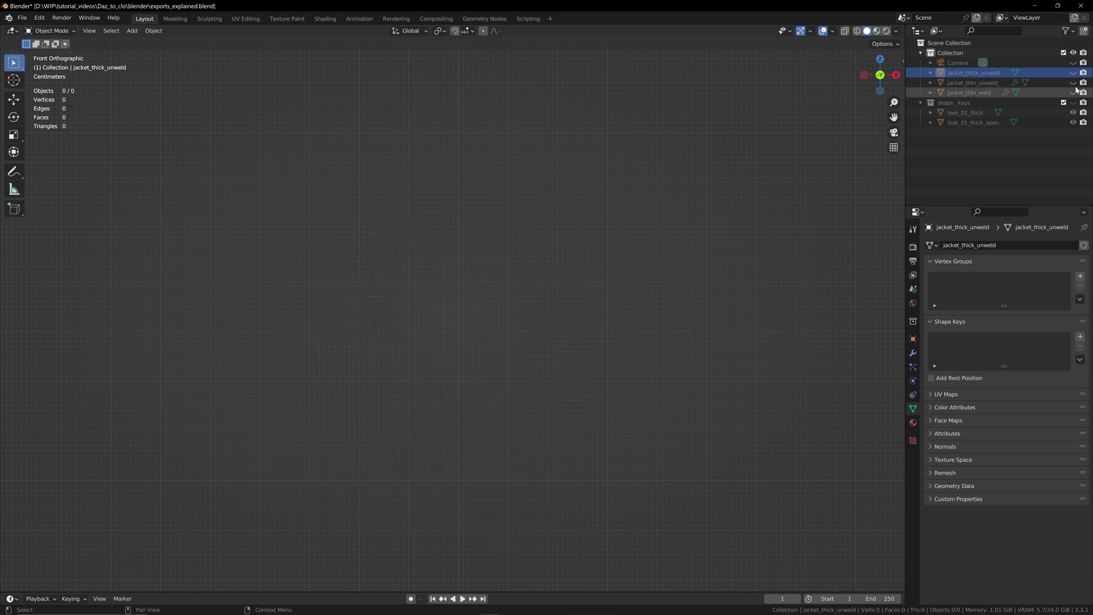
click(1073, 73)
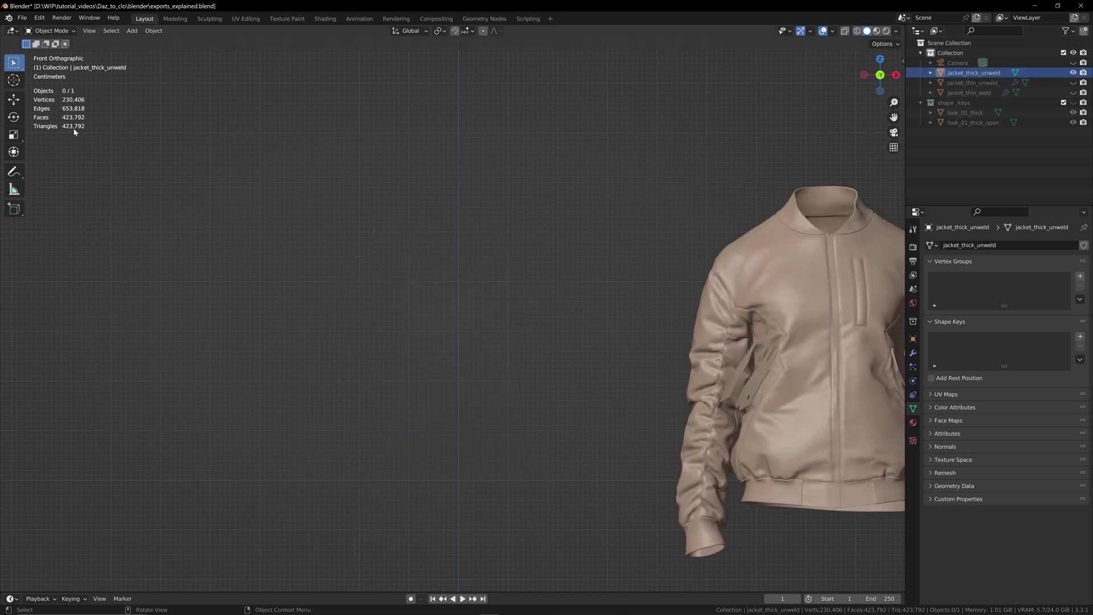
drag(894, 118, 781, 63)
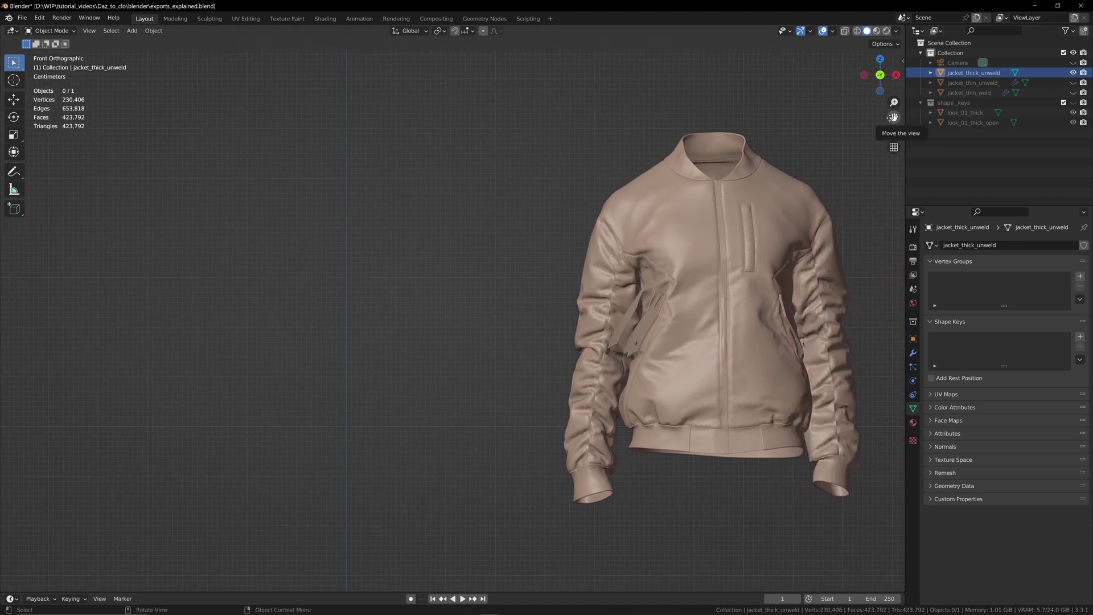
Unhide jacket_thin_unweld_ and jacket_thin_weld so all three jackets are shown side by side.
click(1073, 83)
click(1073, 91)
scroll(367, 303, down, 2)
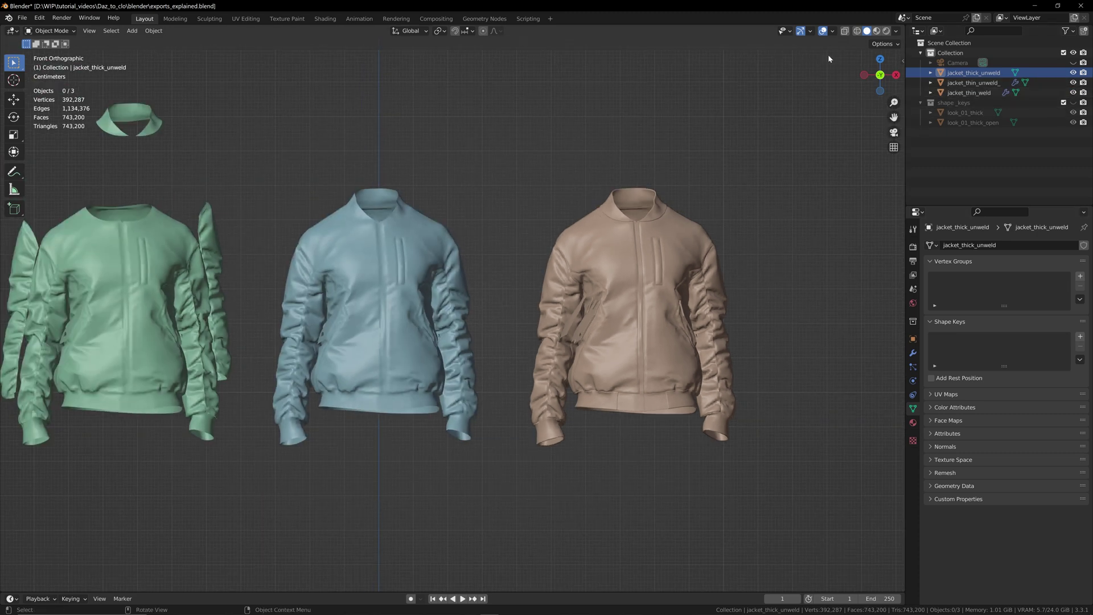
Preview the three jackets' materials in Rendered shading and return the viewport to Solid shading.
click(886, 31)
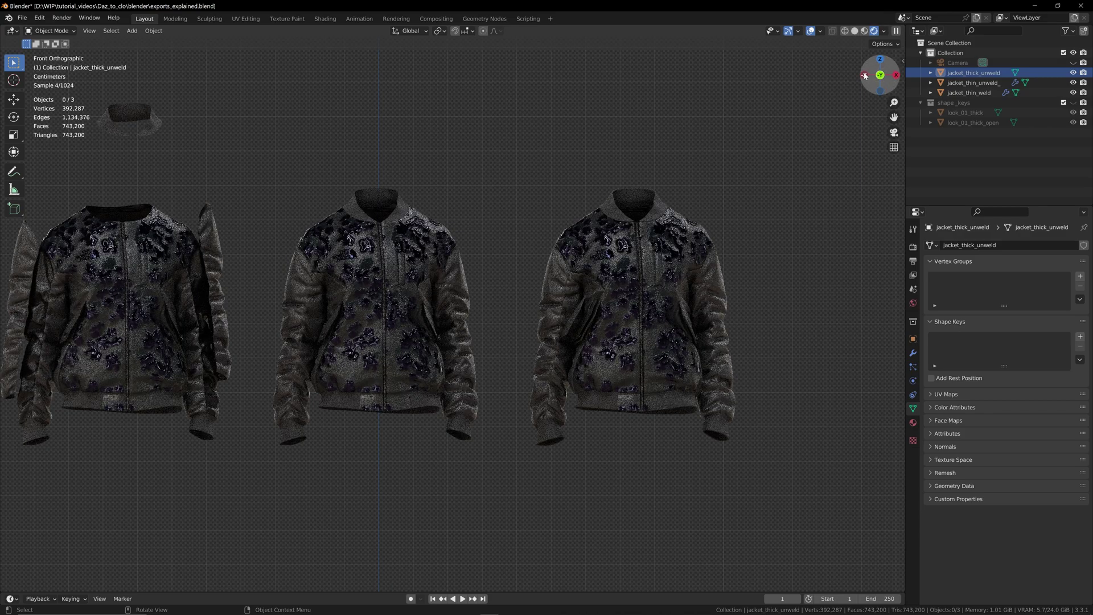
click(855, 31)
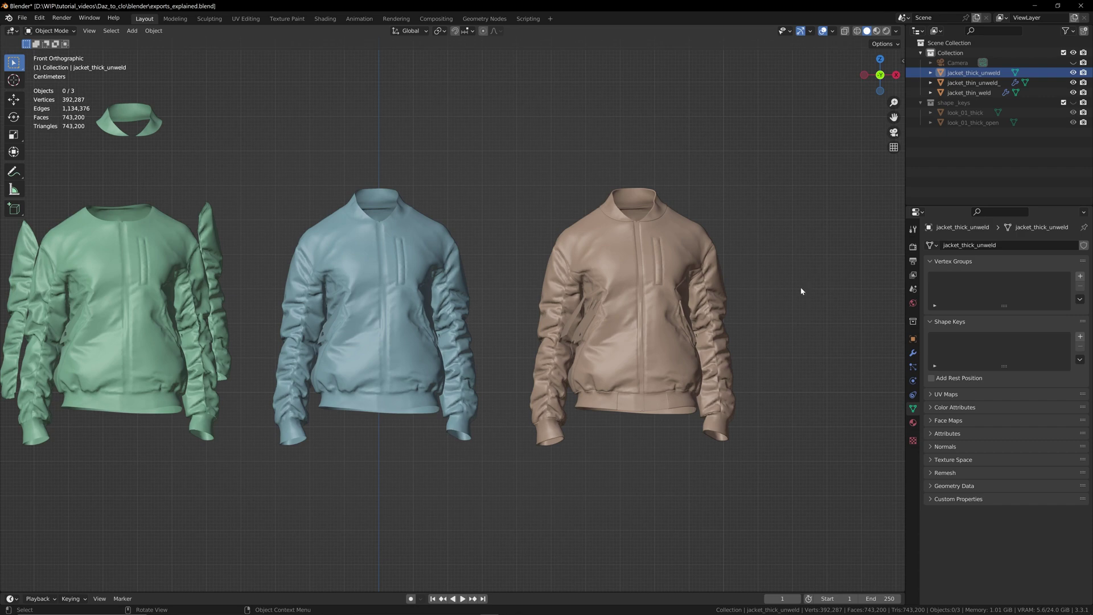
Select the jacket_thin_weld object in the middle of the row.
scroll(688, 310, up, 3)
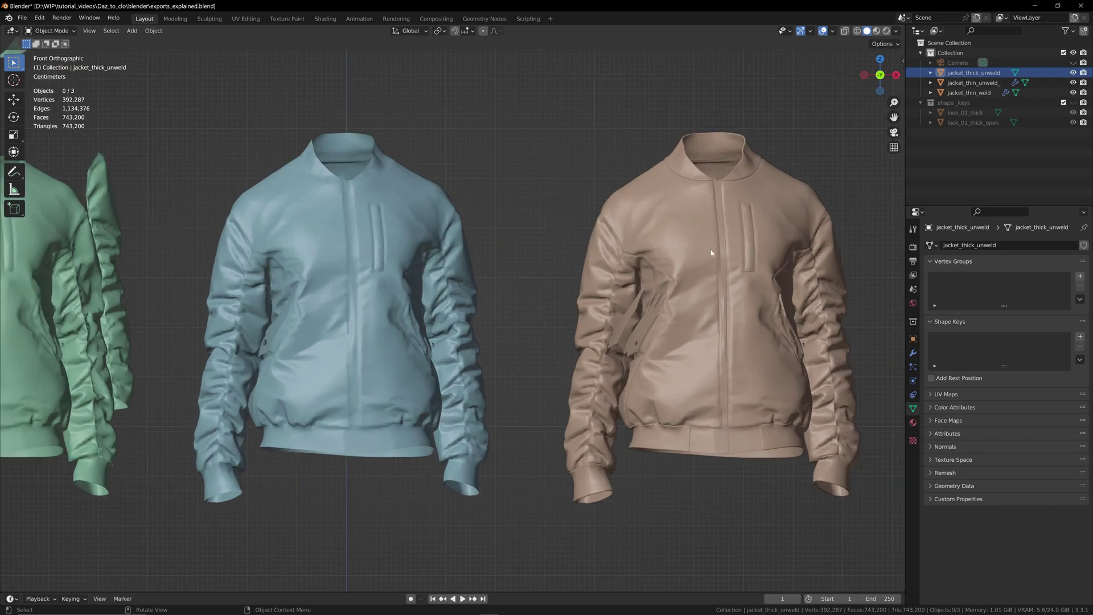
scroll(711, 253, down, 3)
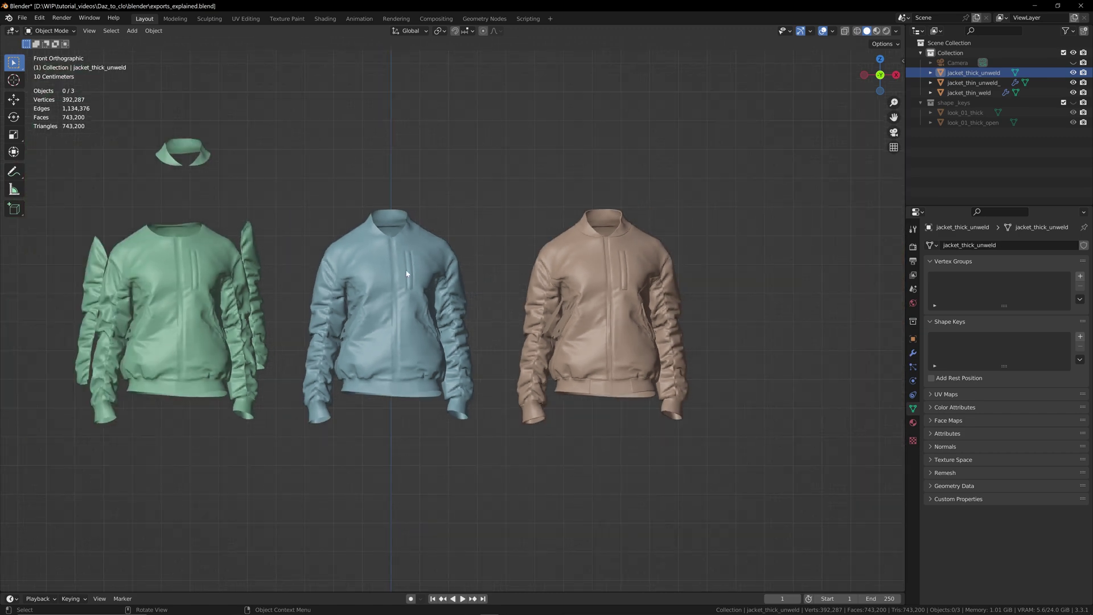
scroll(407, 273, up, 2)
click(370, 273)
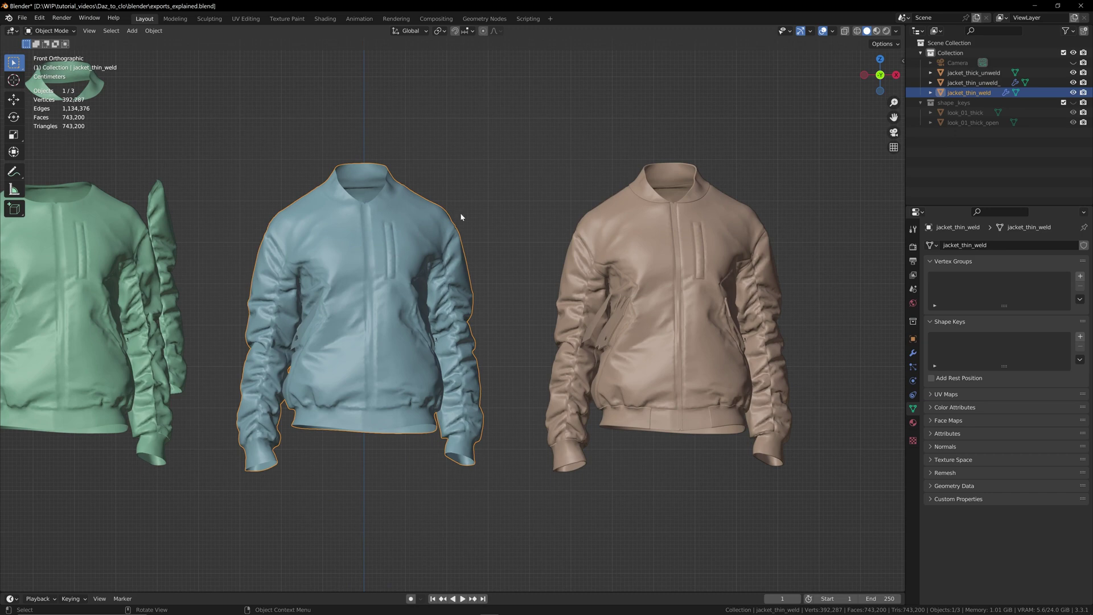
Switch to CLO and export the outfit as a thick single-object OBJ with Unified UV Coordinates and scale in metres.
drag(894, 118, 198, 143)
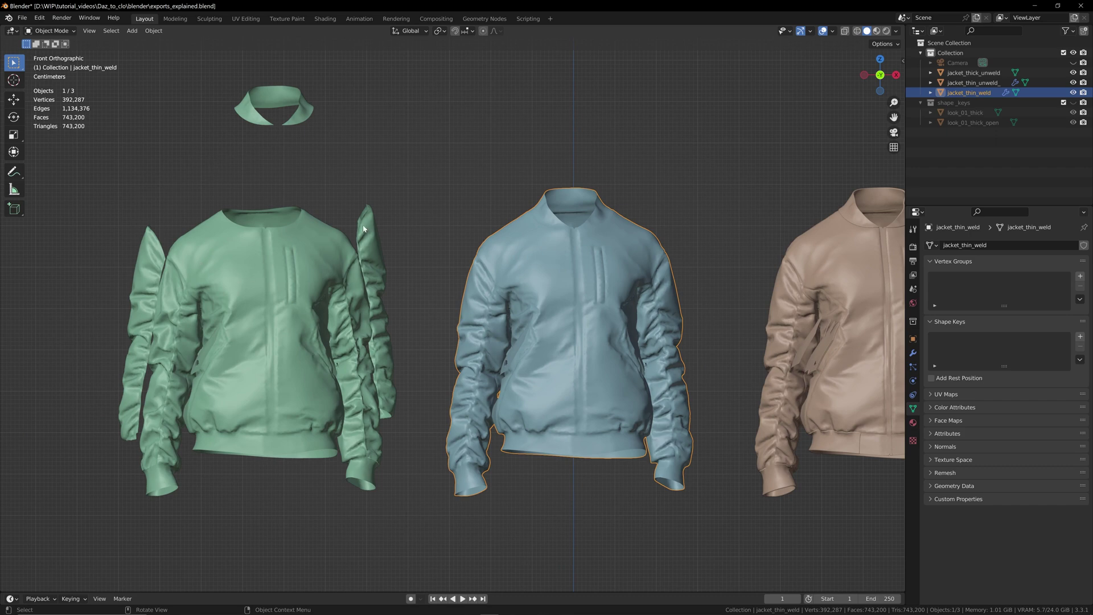
scroll(820, 277, down, 1)
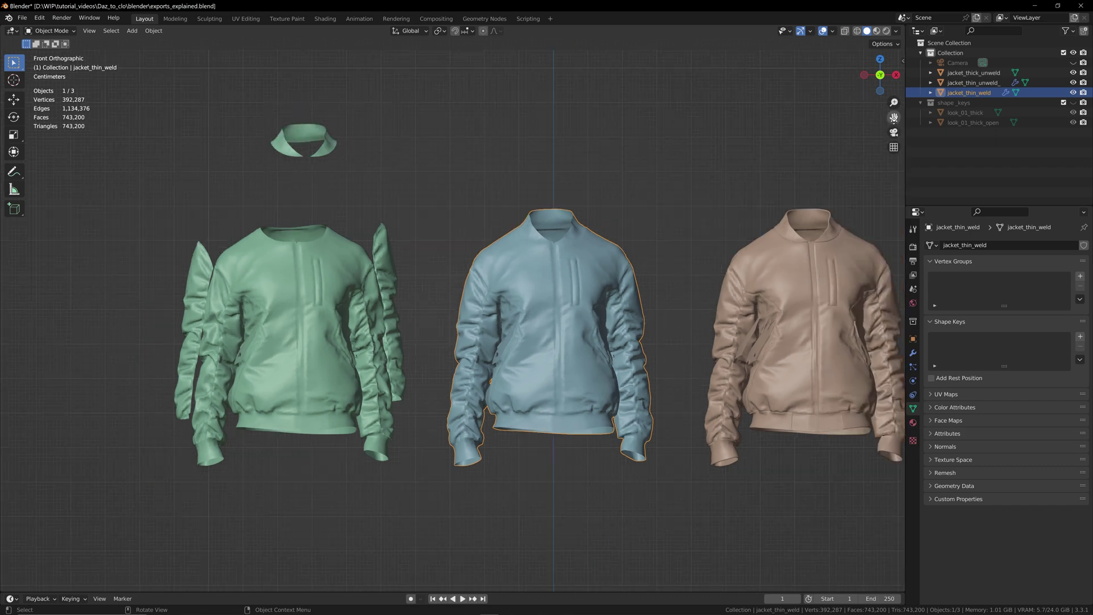
drag(893, 123, 818, 120)
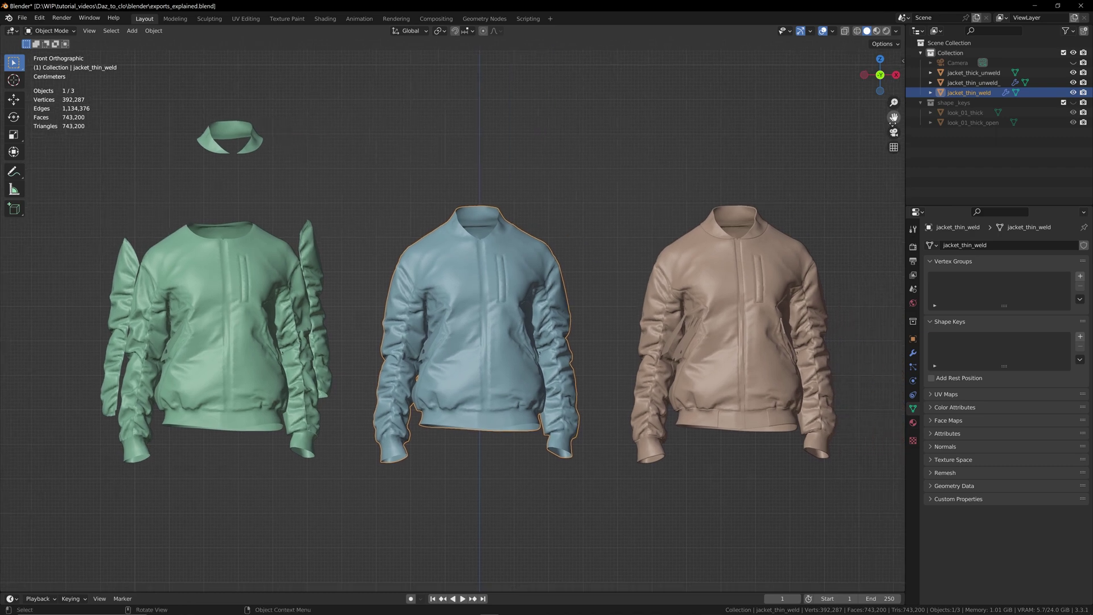
click(1038, 6)
drag(354, 59, 501, 42)
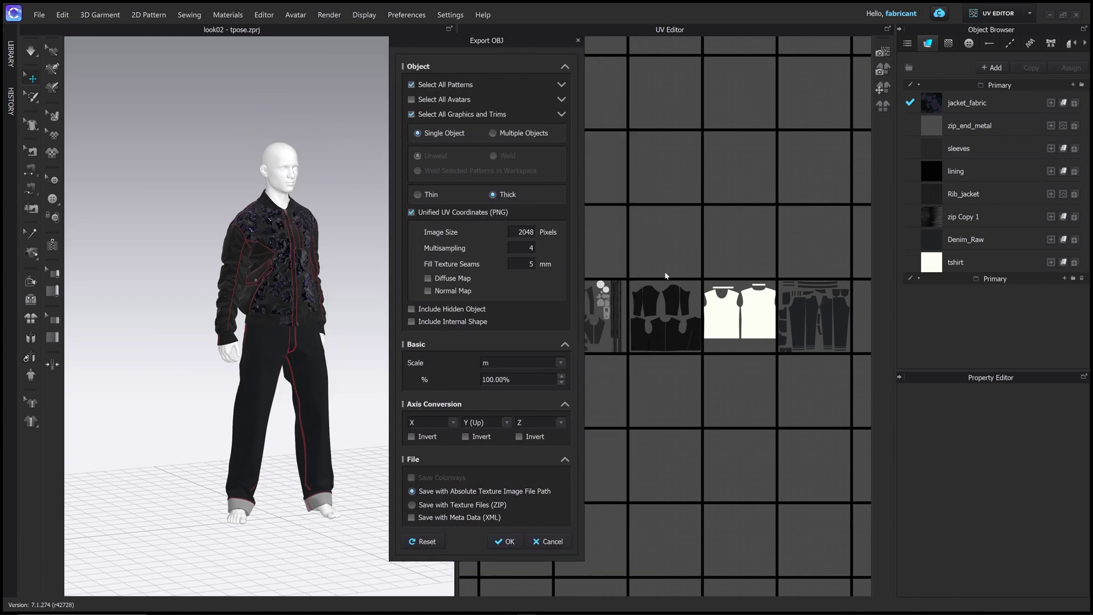
click(509, 542)
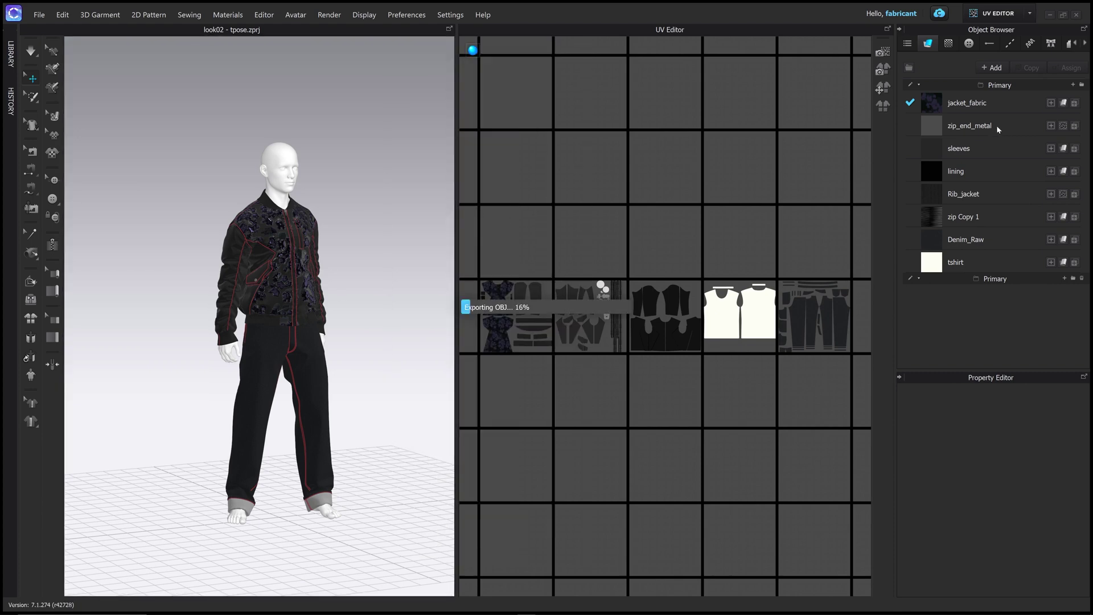
Switch to Blender, hide the three jacket objects and show both outfits of the shape_keys collection.
click(986, 15)
click(820, 20)
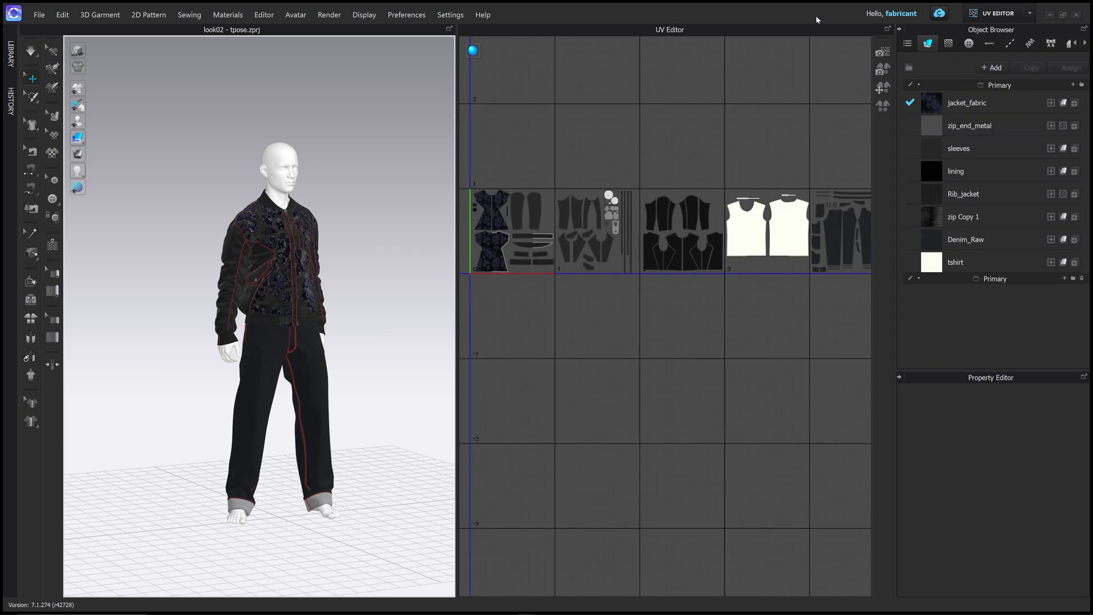
mouse_move(544, 613)
click(489, 607)
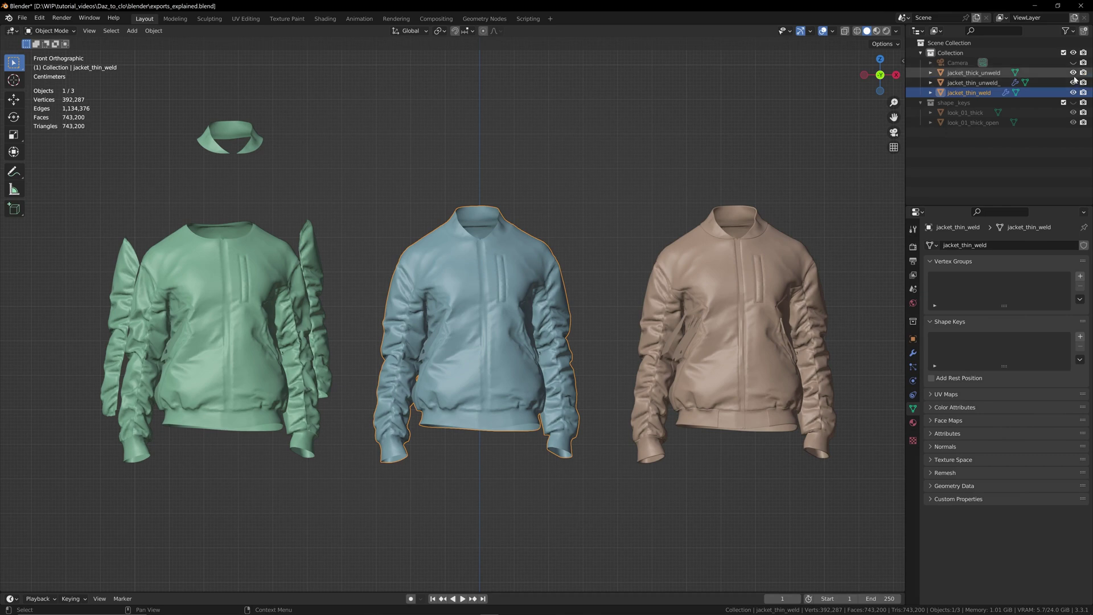
drag(1073, 72, 1073, 92)
drag(894, 117, 3, 1)
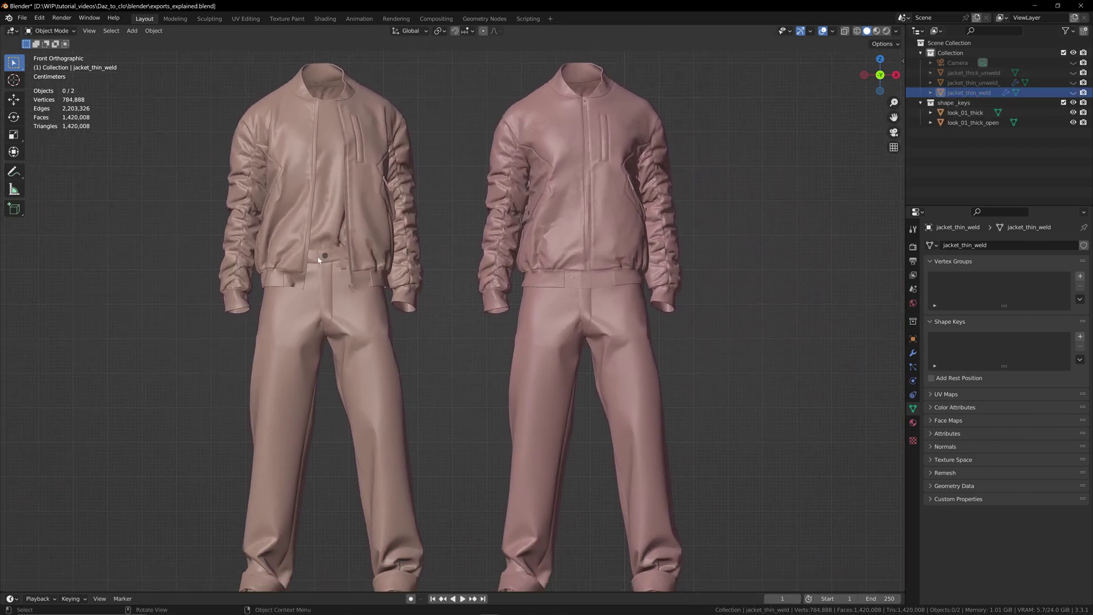
scroll(618, 220, down, 1)
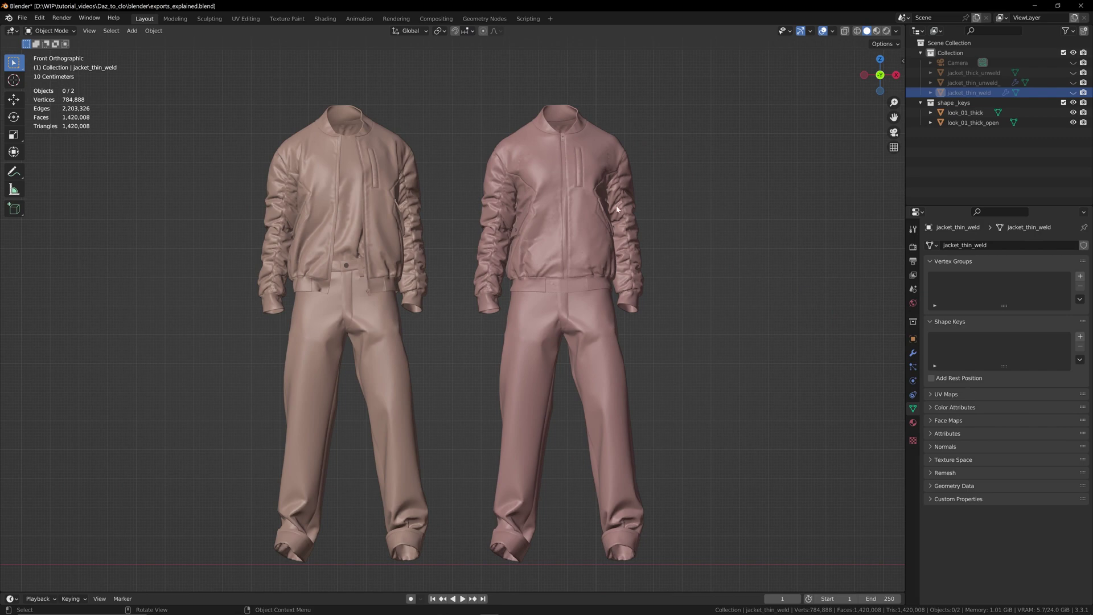
Select the look_01_thick outfit and set its look_01_thick_open shape key to 0.
click(386, 219)
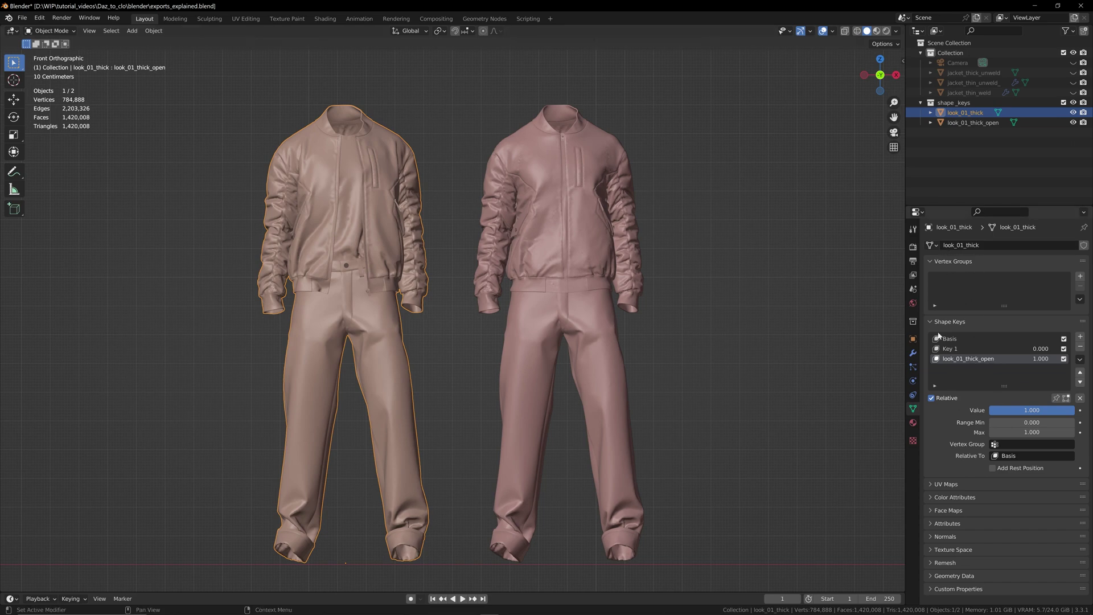
click(1045, 358)
text(0)
key(Return)
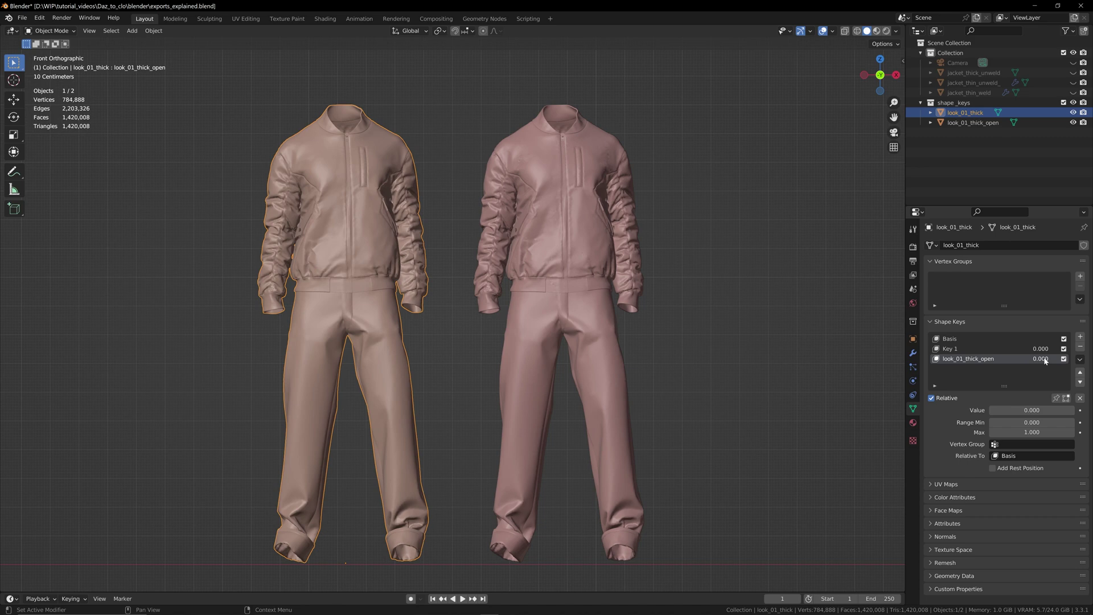
Preview the look_01_thick_open shape key at 0.5 and set its final value to 1.
click(1046, 359)
text(0.5)
key(Return)
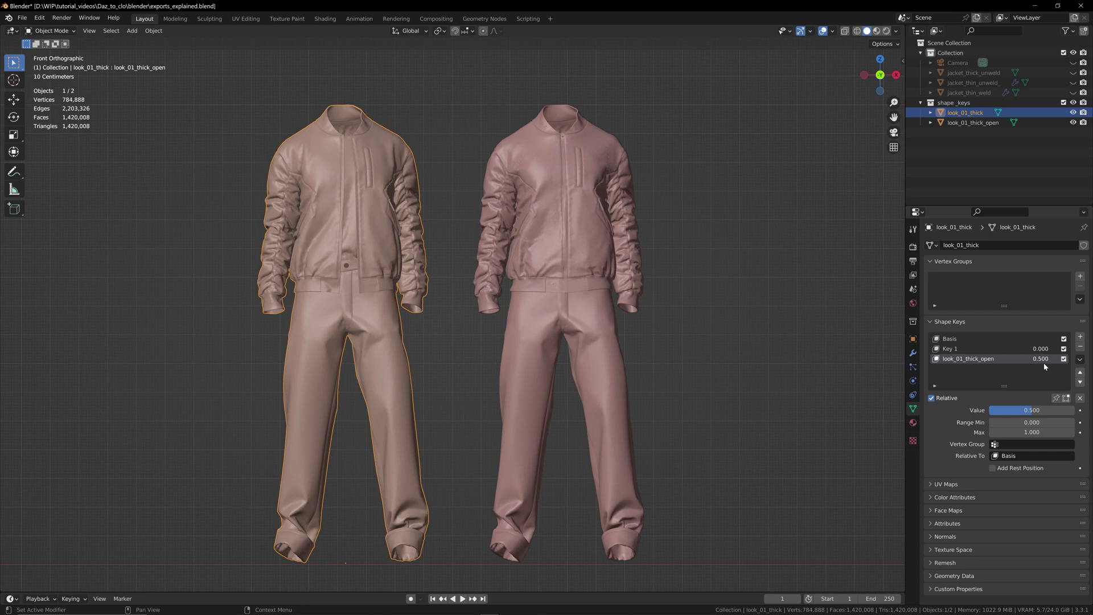
double_click(1044, 363)
text(1)
key(Return)
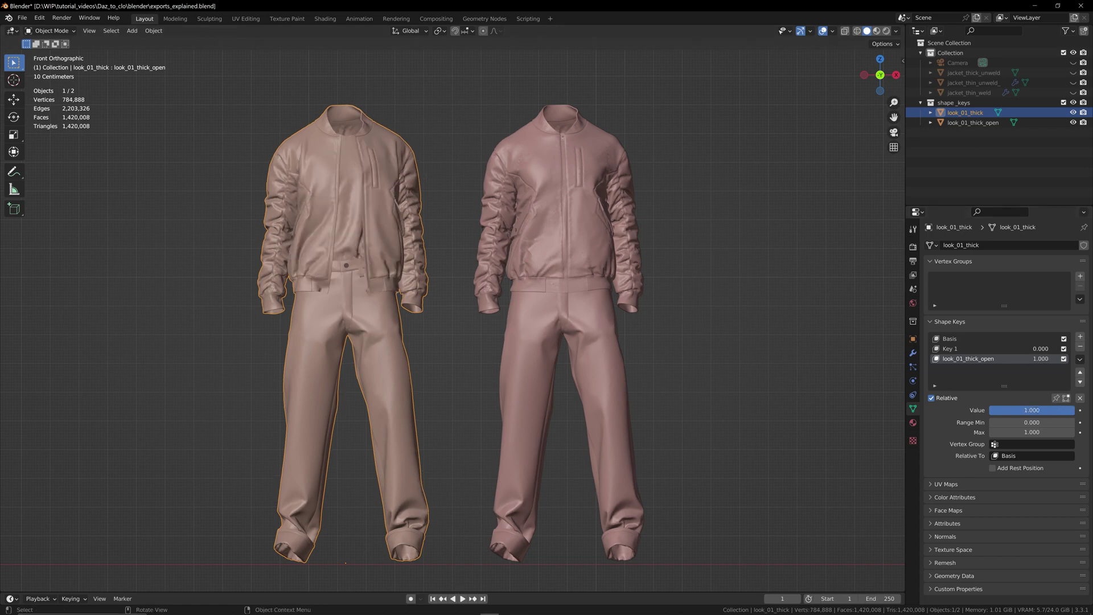
Switch to CLO, change to the Simulation workspace and examine the jacket's zipper pieces in 2D and 3D.
click(527, 608)
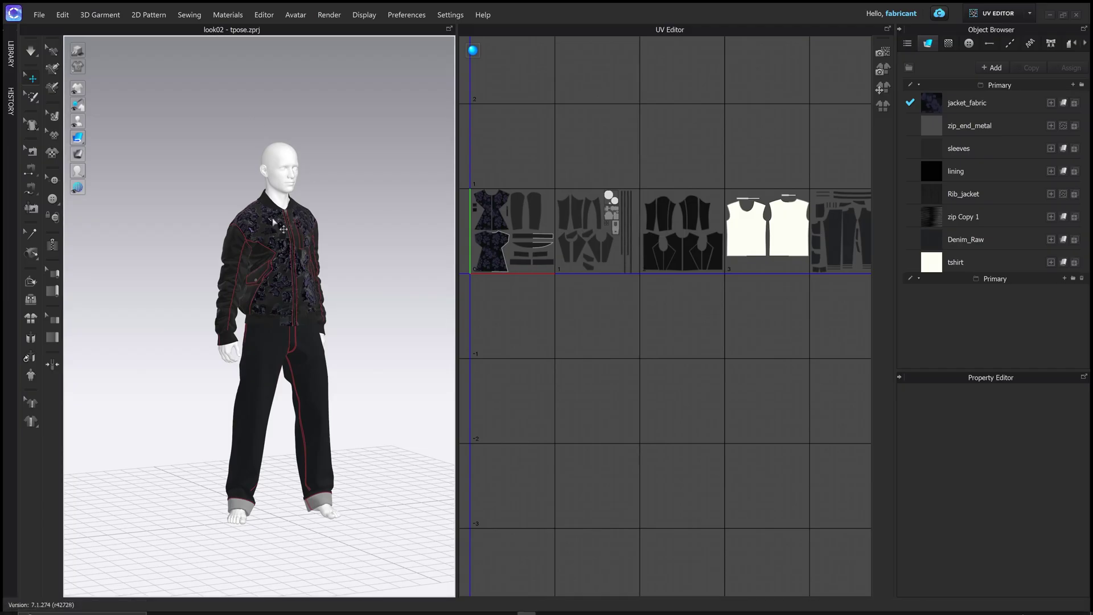
mouse_move(315, 220)
right_down()
mouse_move(291, 220)
mouse_move(305, 217)
right_up()
scroll(310, 221, up, 3)
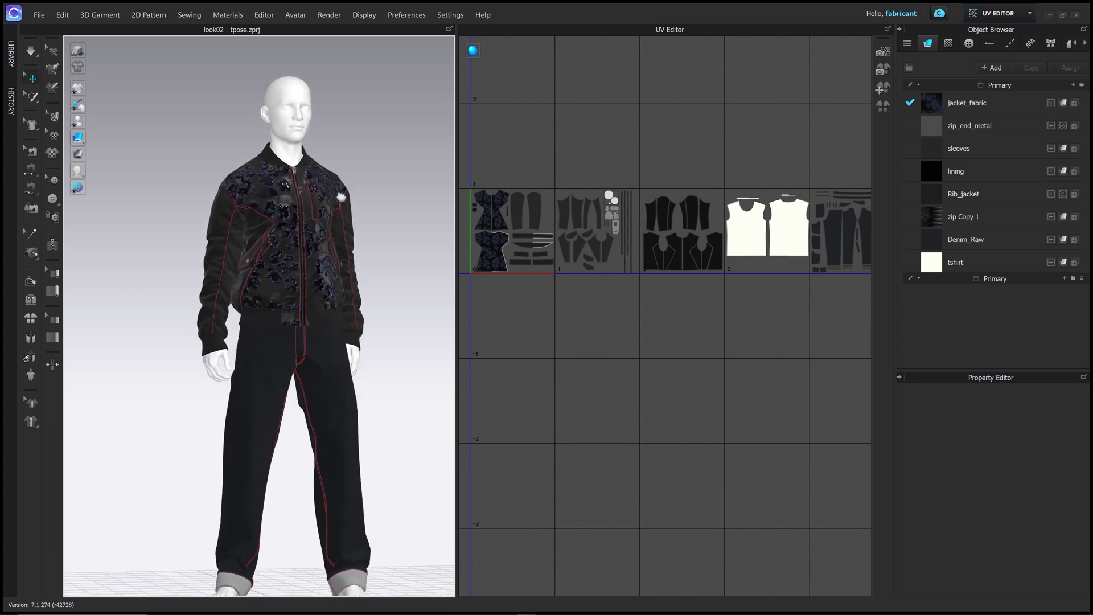
middle_drag(341, 197, 308, 176)
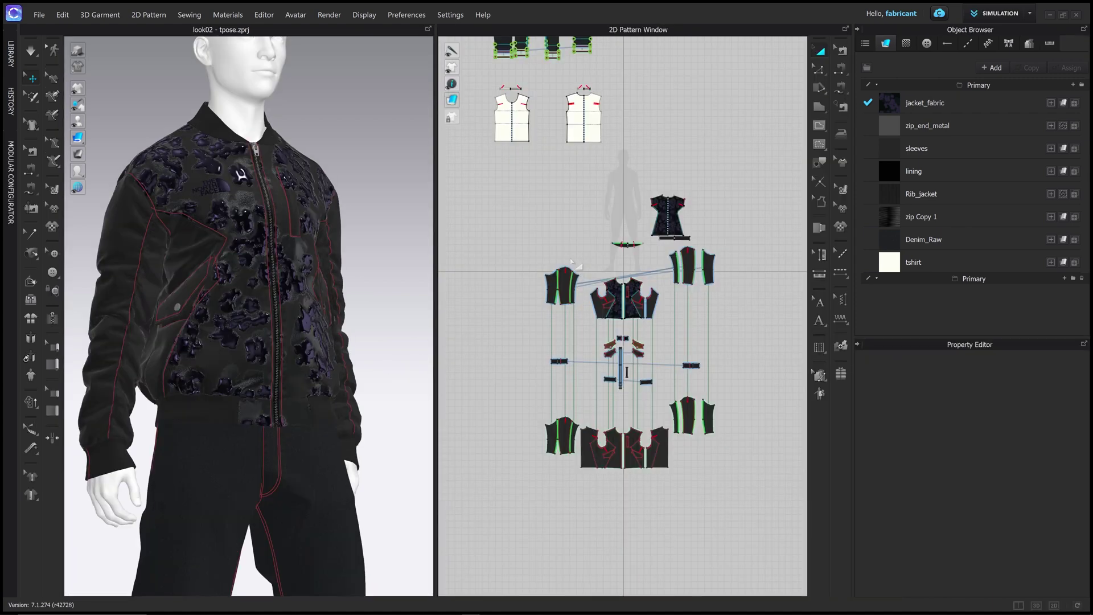
scroll(647, 346, down, 4)
scroll(648, 355, up, 9)
middle_drag(647, 326, 647, 251)
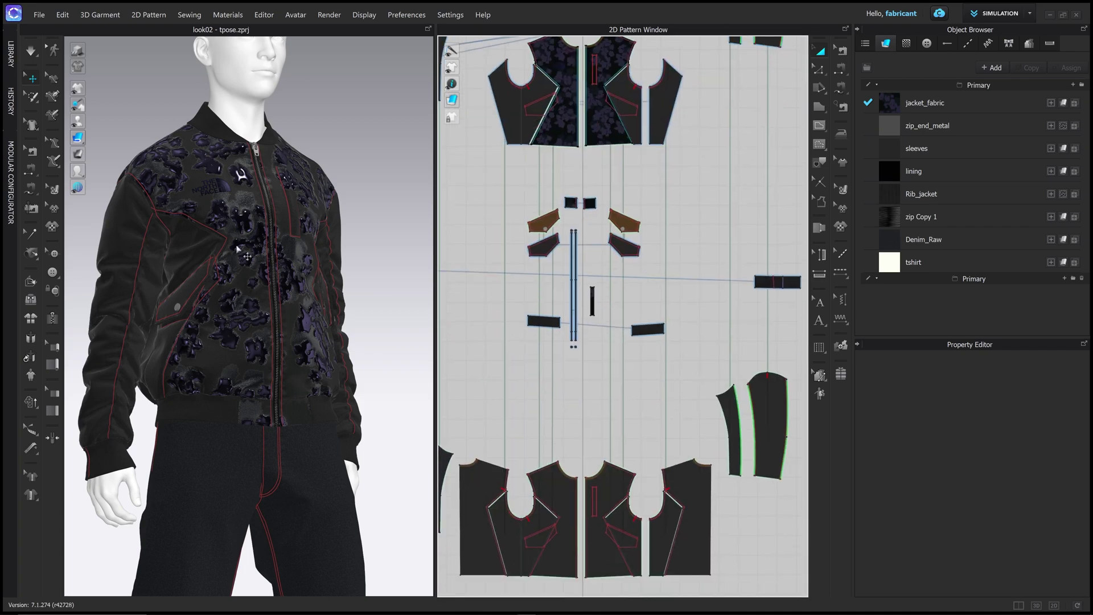
scroll(237, 249, up, 3)
scroll(580, 265, up, 5)
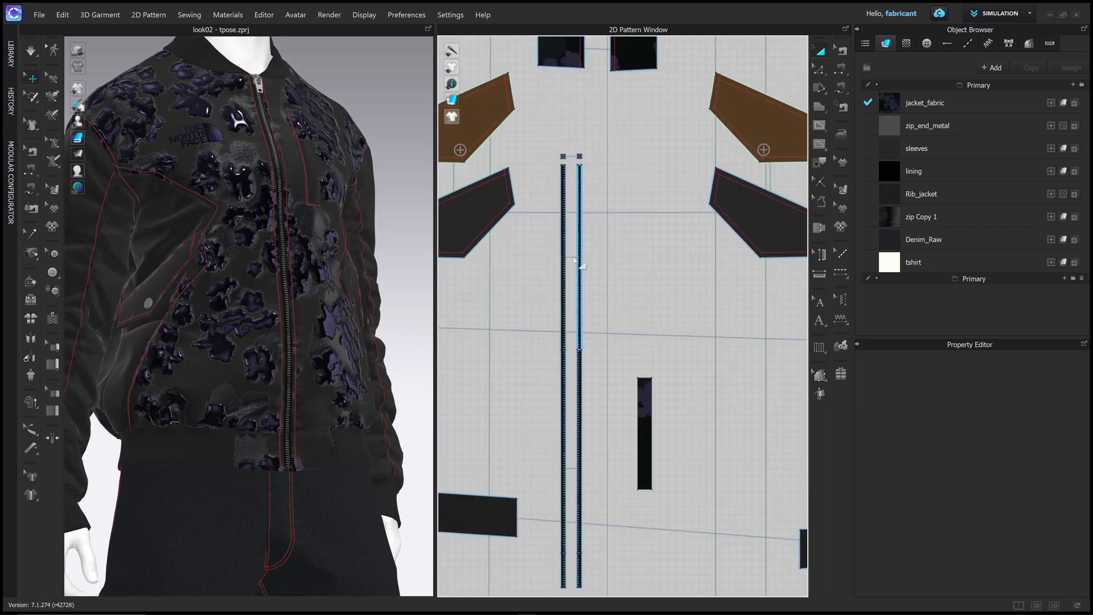
Examine the sewing lines of the jacket's zipper, pockets and front panels with the sewing editing tool, and return to the selection tool.
click(842, 52)
middle_drag(605, 220, 613, 159)
scroll(611, 158, down, 2)
scroll(586, 232, down, 2)
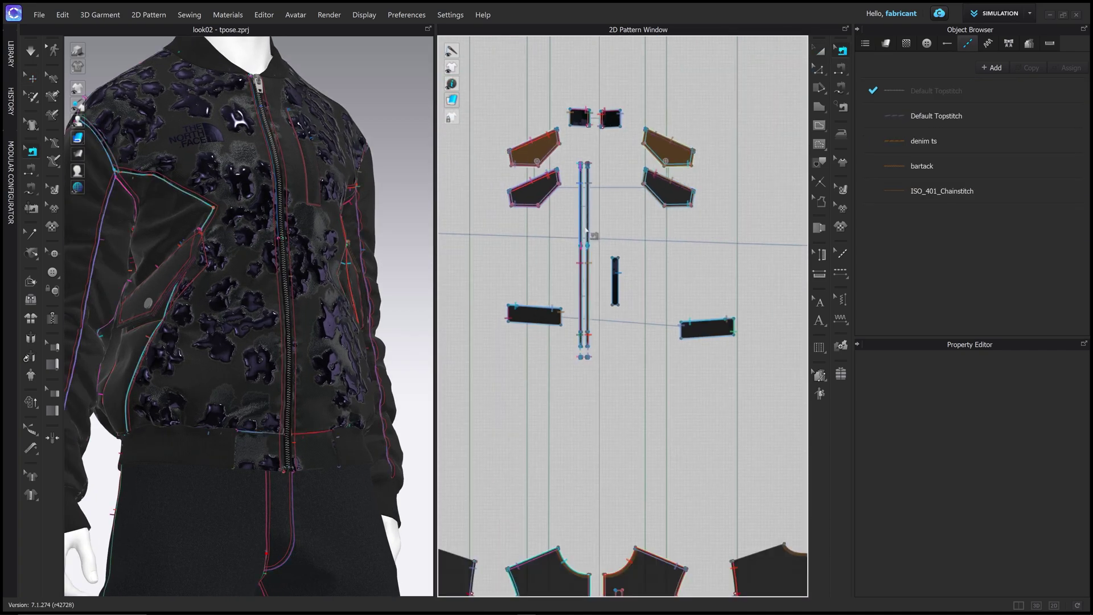
scroll(589, 228, up, 6)
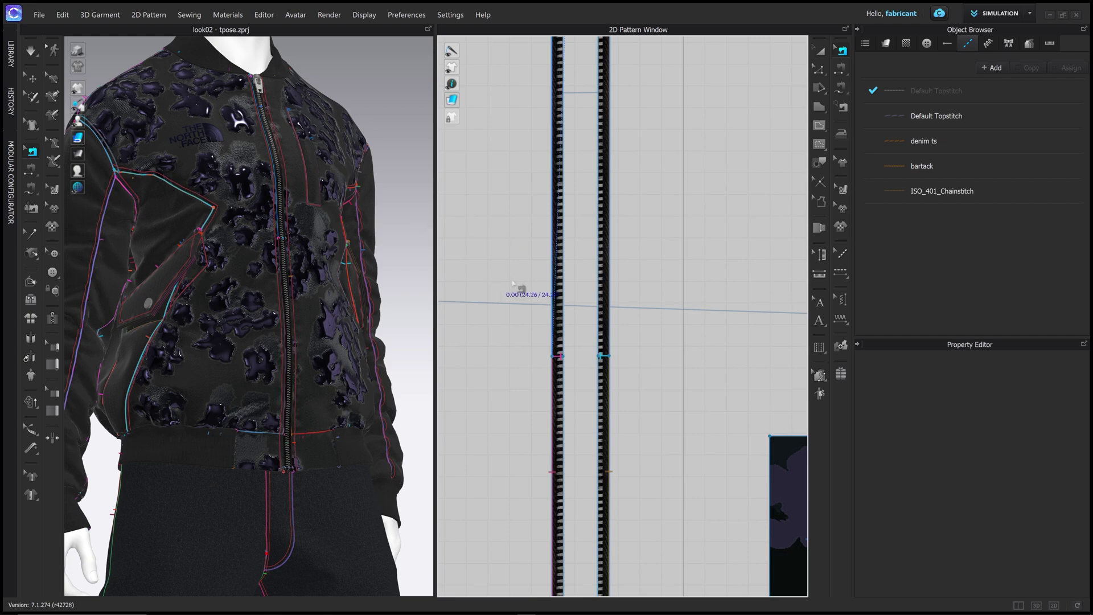
scroll(643, 308, down, 5)
right_drag(255, 234, 181, 238)
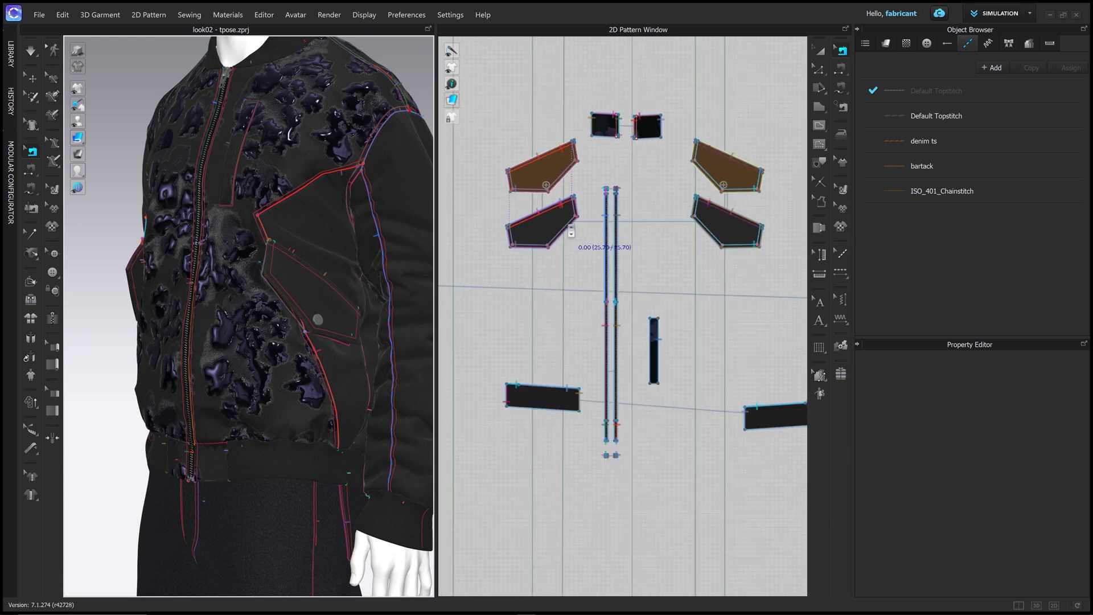
scroll(574, 237, up, 5)
scroll(648, 314, down, 3)
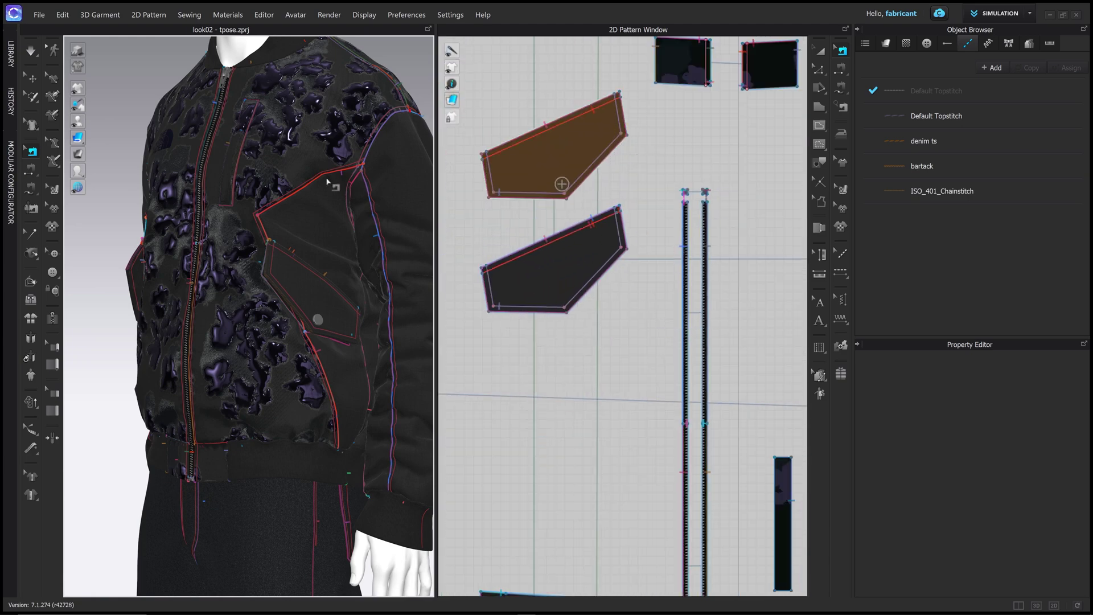
right_drag(246, 267, 236, 251)
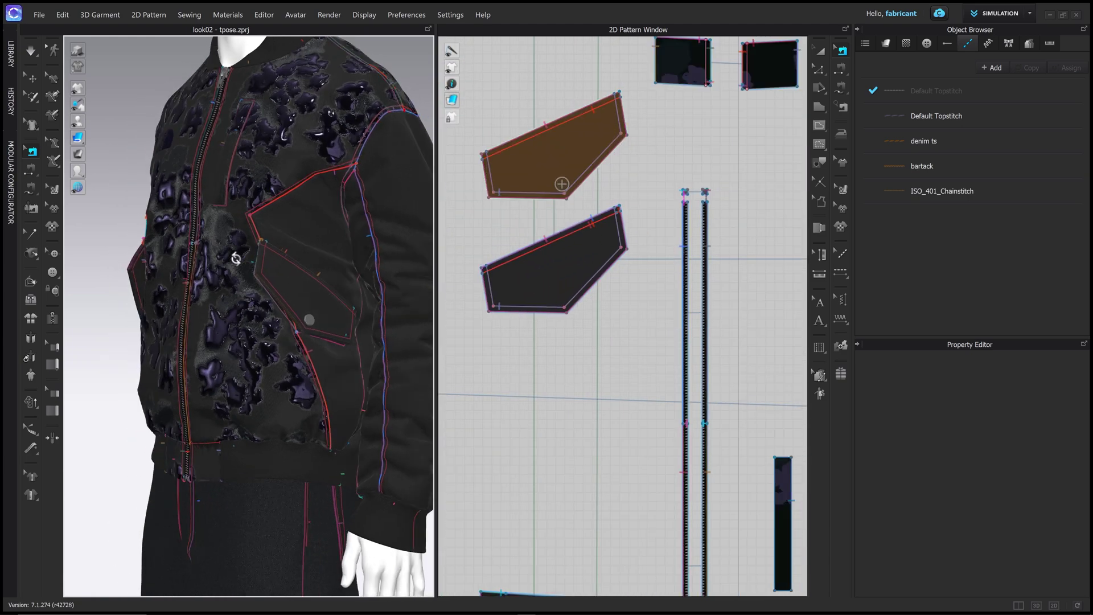
scroll(663, 319, down, 4)
scroll(661, 317, down, 4)
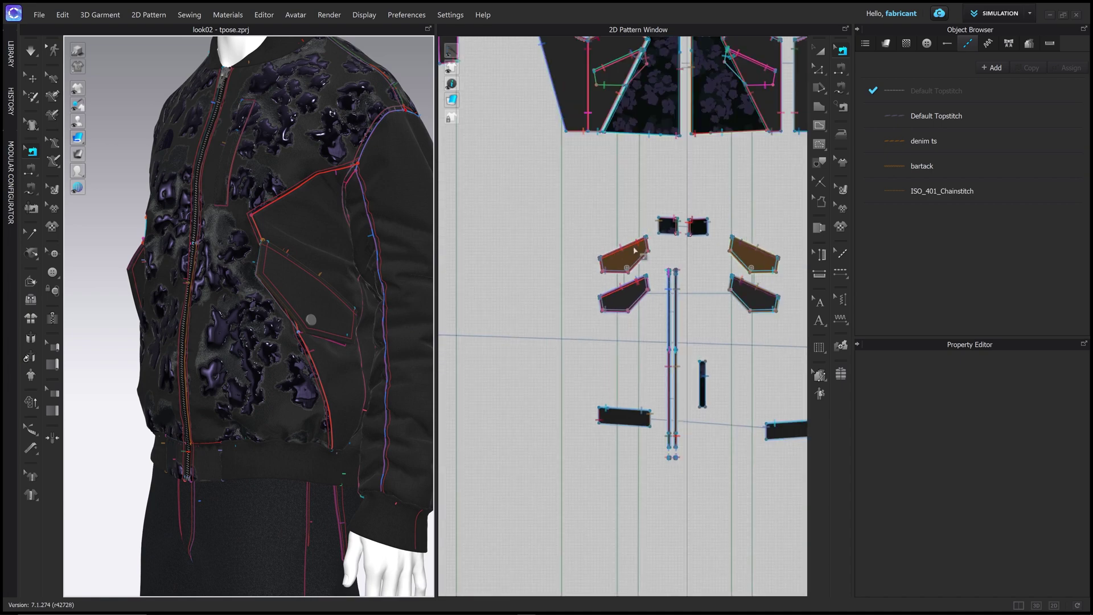
middle_drag(366, 224, 311, 211)
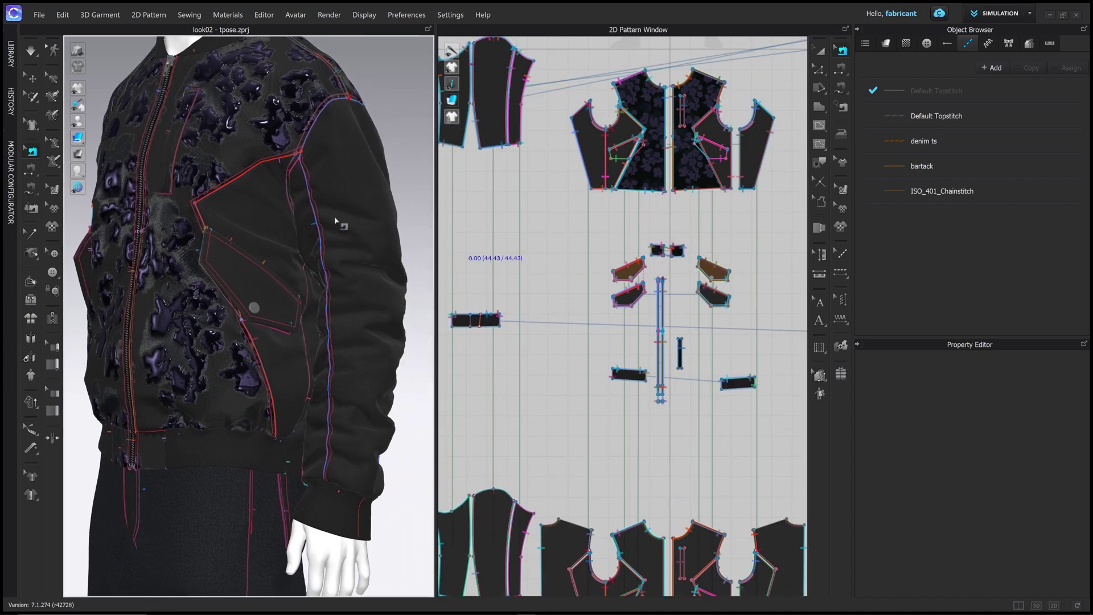
mouse_move(337, 220)
right_down()
mouse_move(276, 215)
mouse_move(348, 221)
right_up()
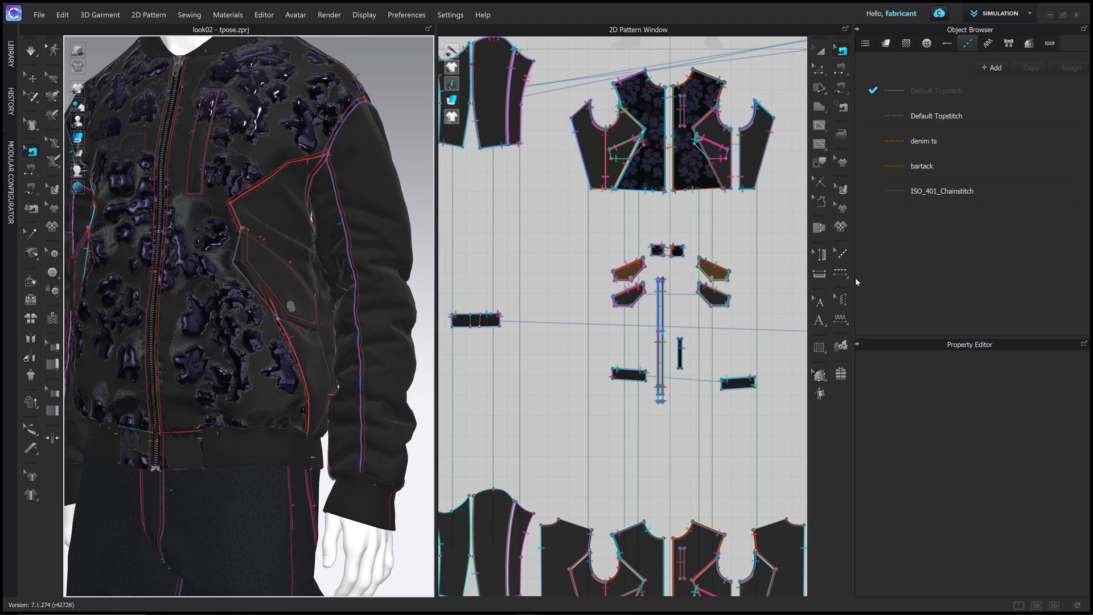
key(a)
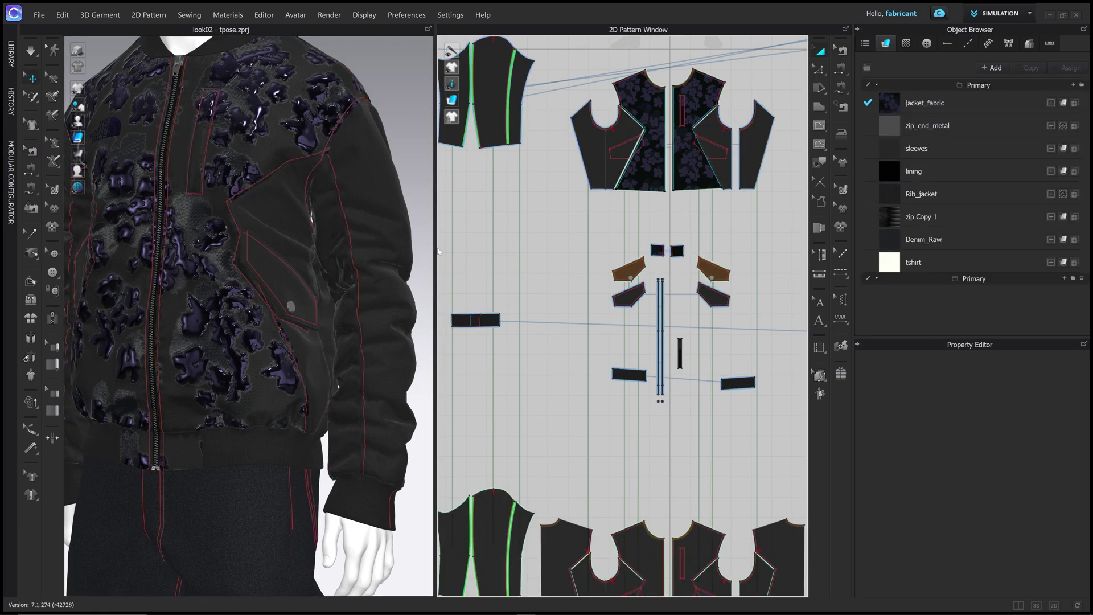
Start the simulation and pull the unzipped jacket's front panel and its small hem piece outward.
scroll(532, 279, down, 2)
scroll(315, 275, down, 2)
right_drag(251, 273, 330, 272)
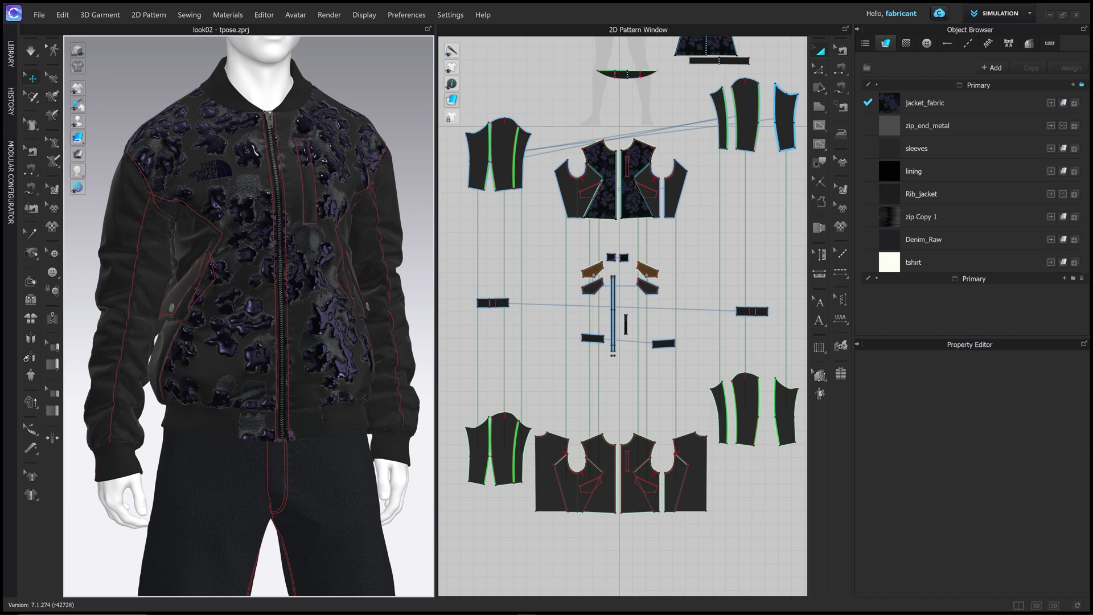
key(space)
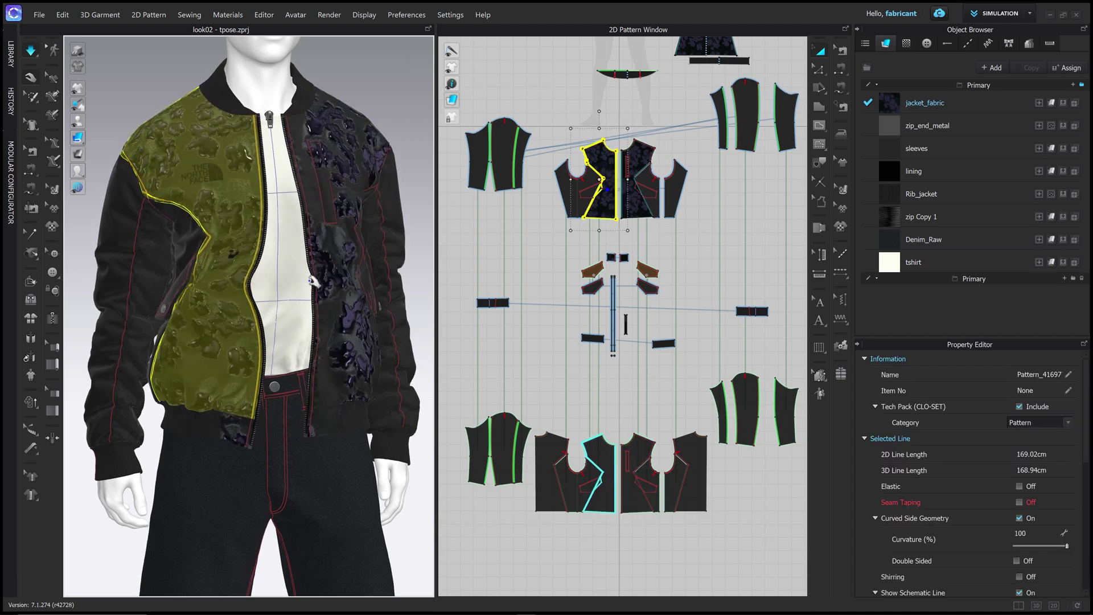
click(243, 436)
drag(245, 437, 234, 437)
Pull the hem pieces at both sides of the jacket's front opening into place and stop the simulation.
key(6)
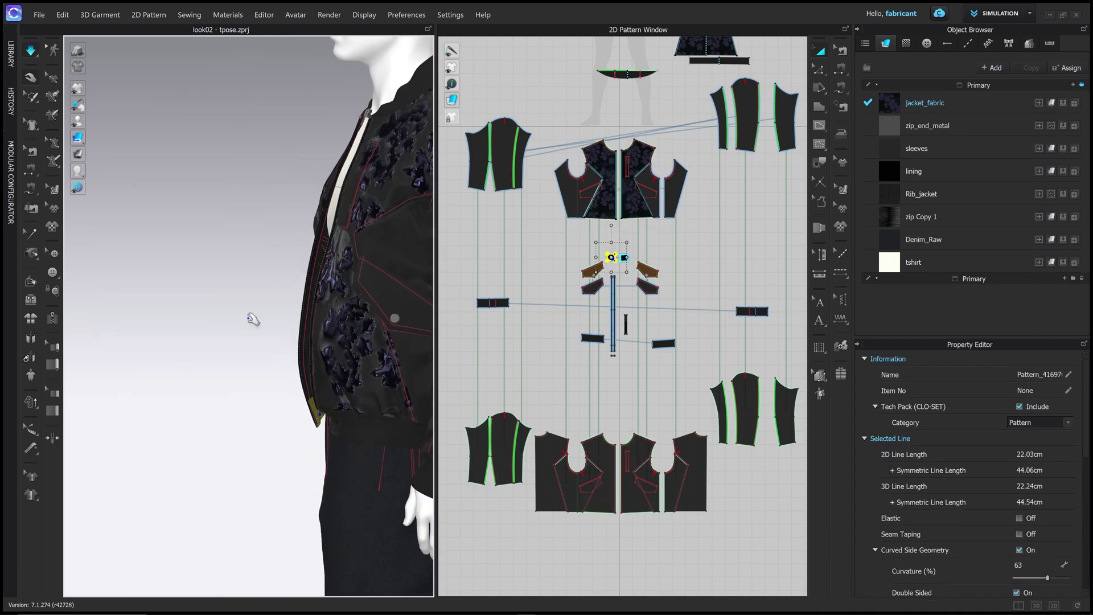
click(253, 317)
right_drag(254, 317, 325, 342)
drag(302, 347, 327, 342)
key(2)
drag(313, 513, 327, 515)
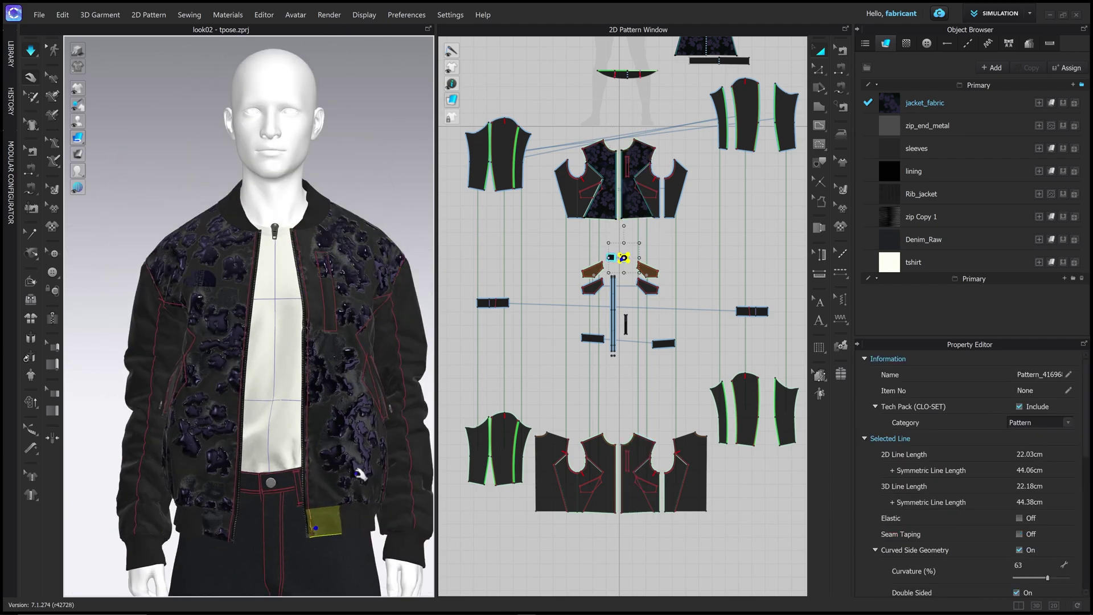
key(space)
Position the zipper slider at the hem end of the open jacket's zipper.
scroll(319, 228, up, 5)
scroll(318, 148, down, 10)
mouse_move(239, 171)
right_down()
mouse_move(288, 175)
mouse_move(250, 177)
right_up()
scroll(228, 239, up, 8)
click(221, 245)
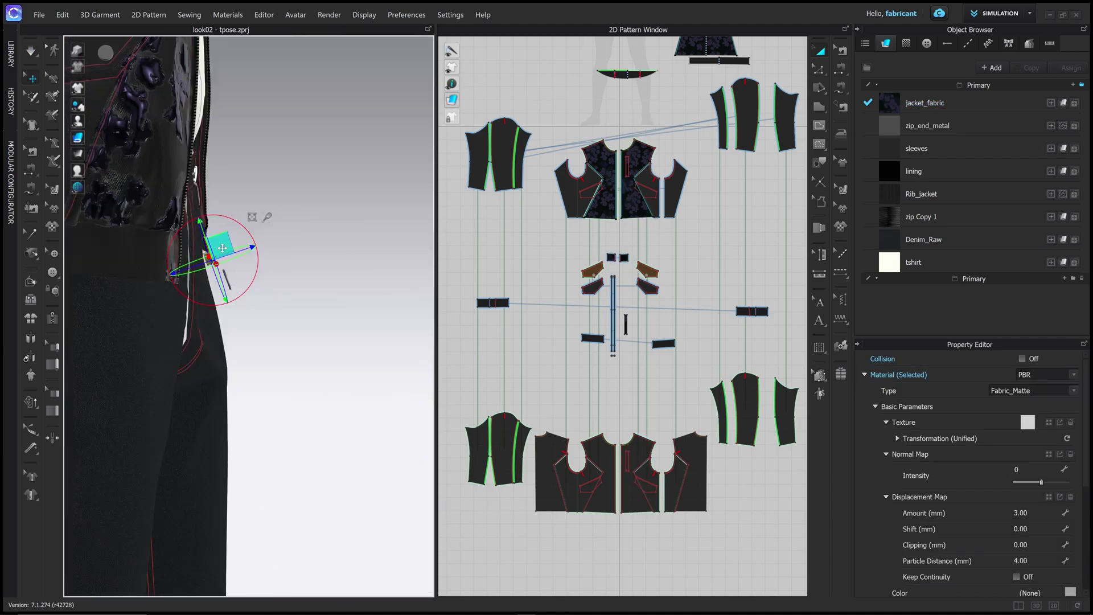
right_drag(257, 219, 217, 195)
click(257, 219)
Simulate the outfit again to settle the open jacket and its zipper pull on the avatar.
key(2)
right_drag(273, 251, 311, 216)
scroll(317, 188, up, 5)
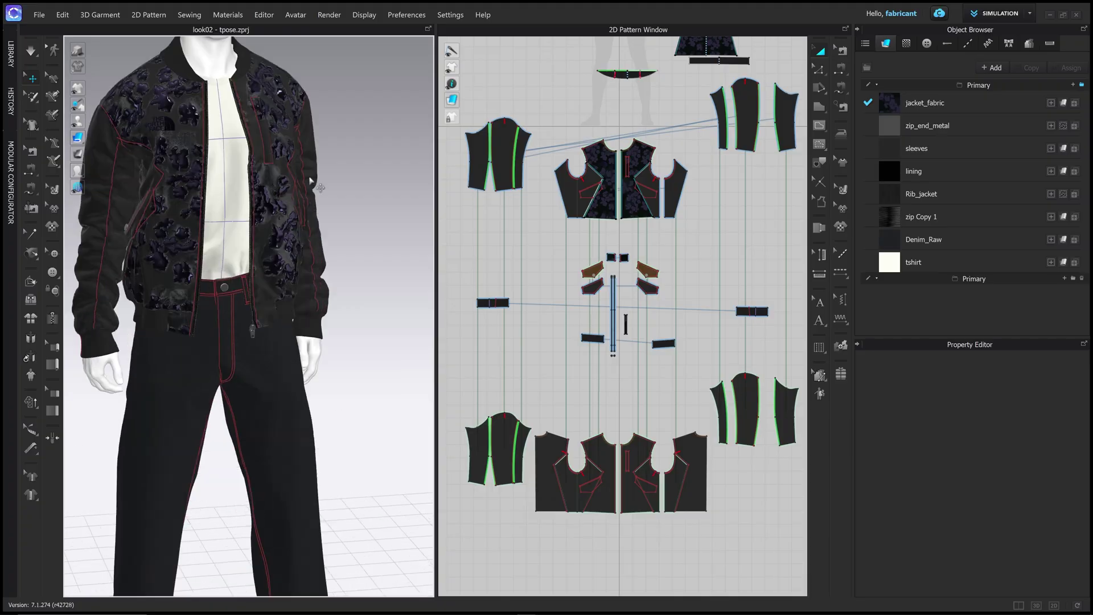
key(space)
key(2)
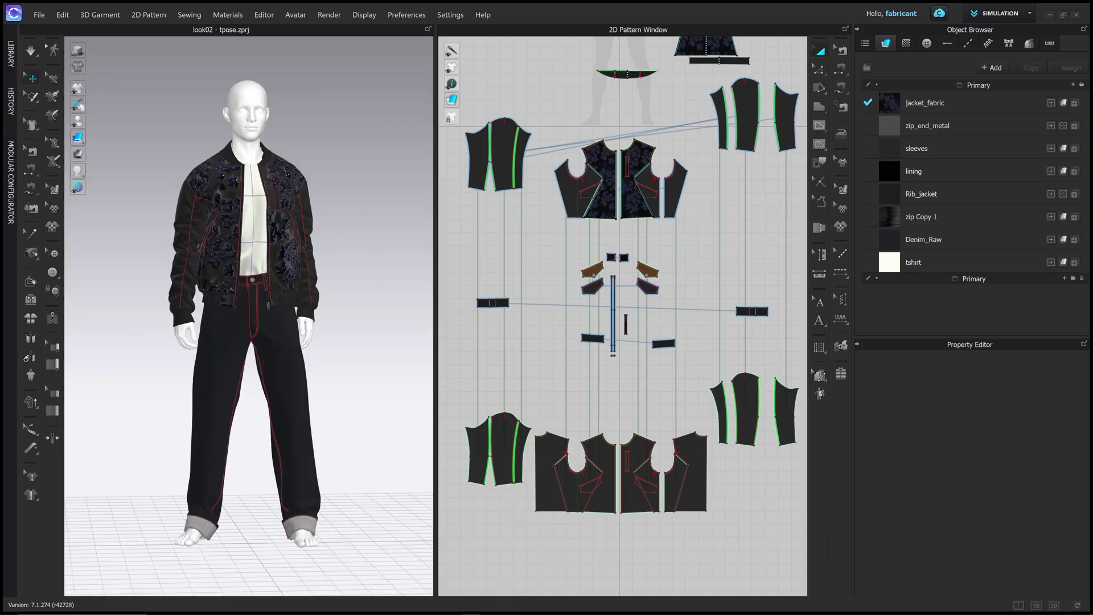
right_drag(365, 149, 344, 125)
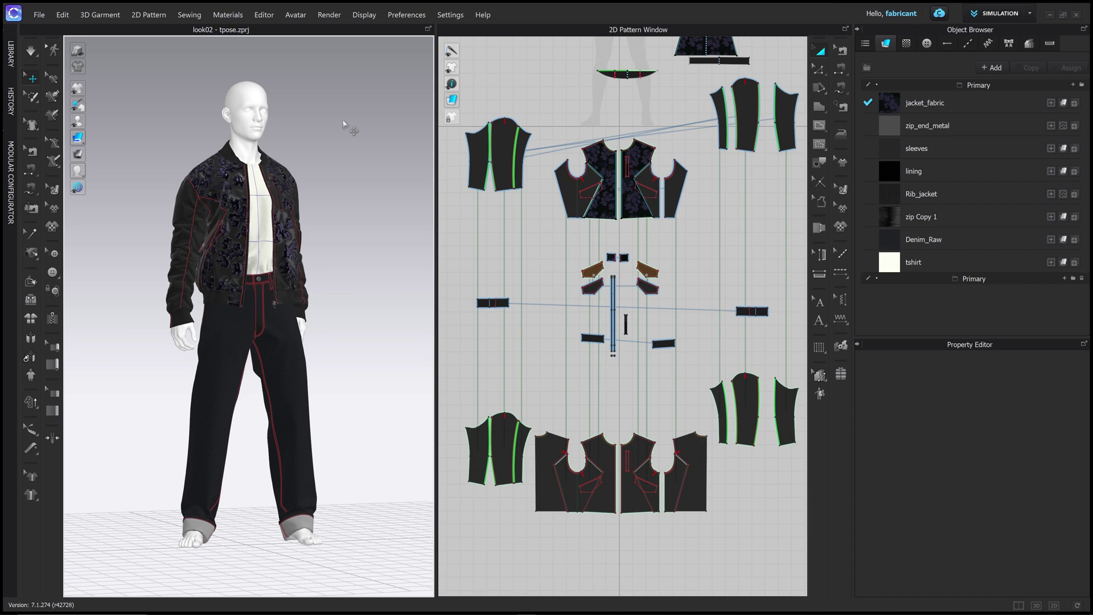
Start an OBJ export of the open-jacket outfit to jacket_01_oopen.obj in the clo_exports folder, replacing the existing file.
mouse_move(344, 124)
right_down()
mouse_move(300, 122)
mouse_move(340, 122)
right_up()
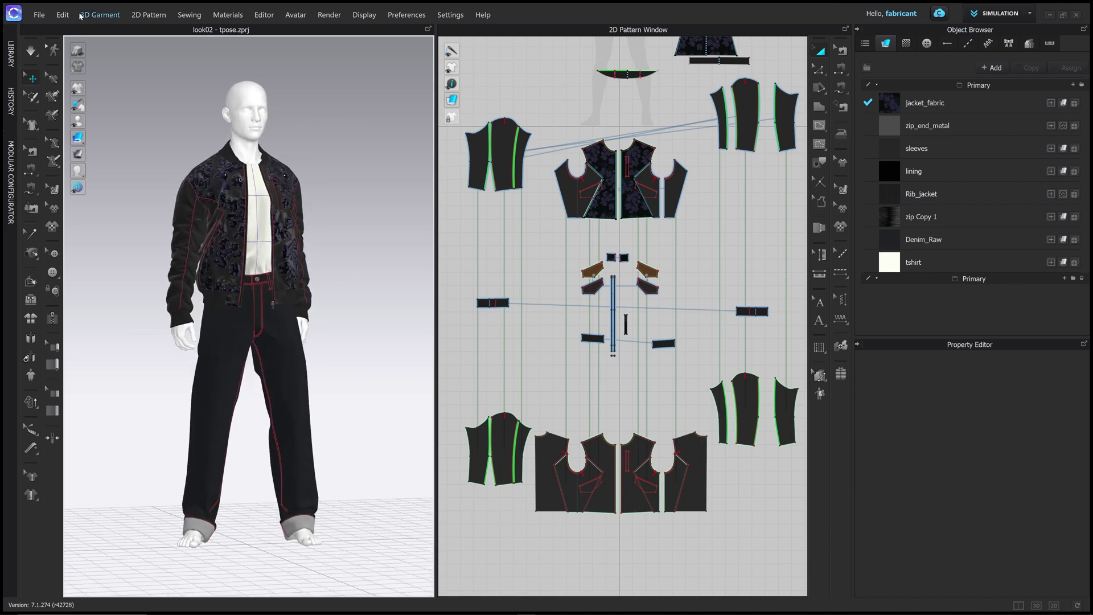
click(40, 17)
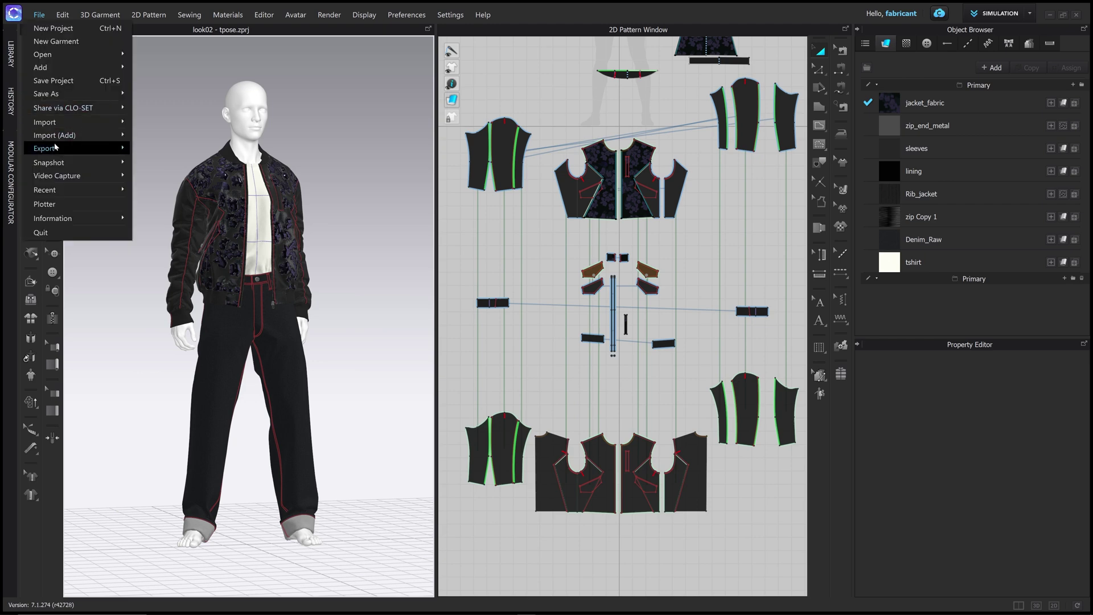
mouse_move(55, 147)
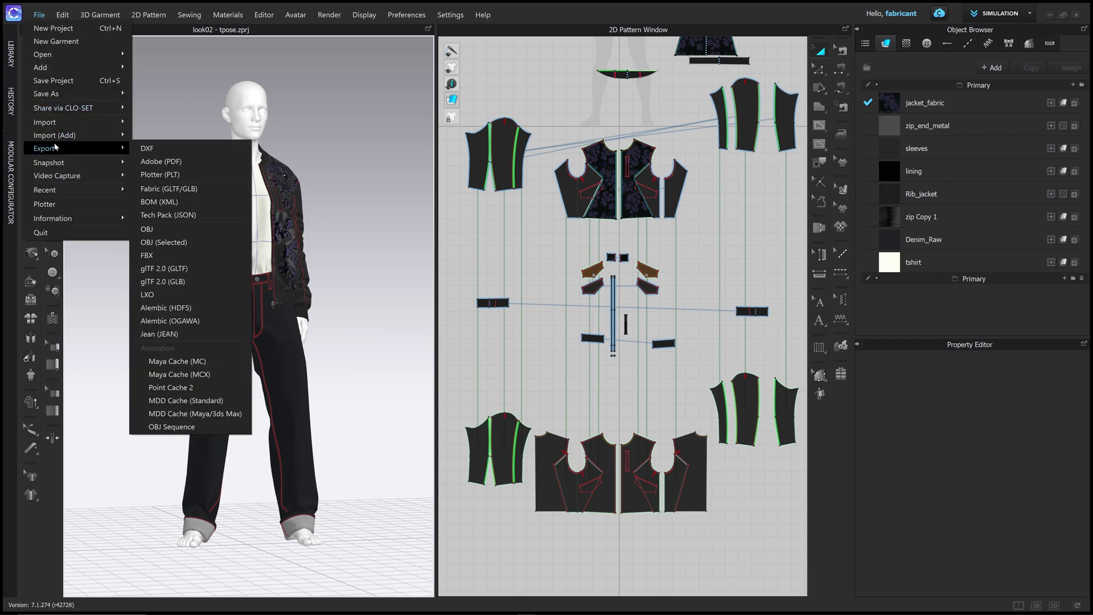
click(211, 242)
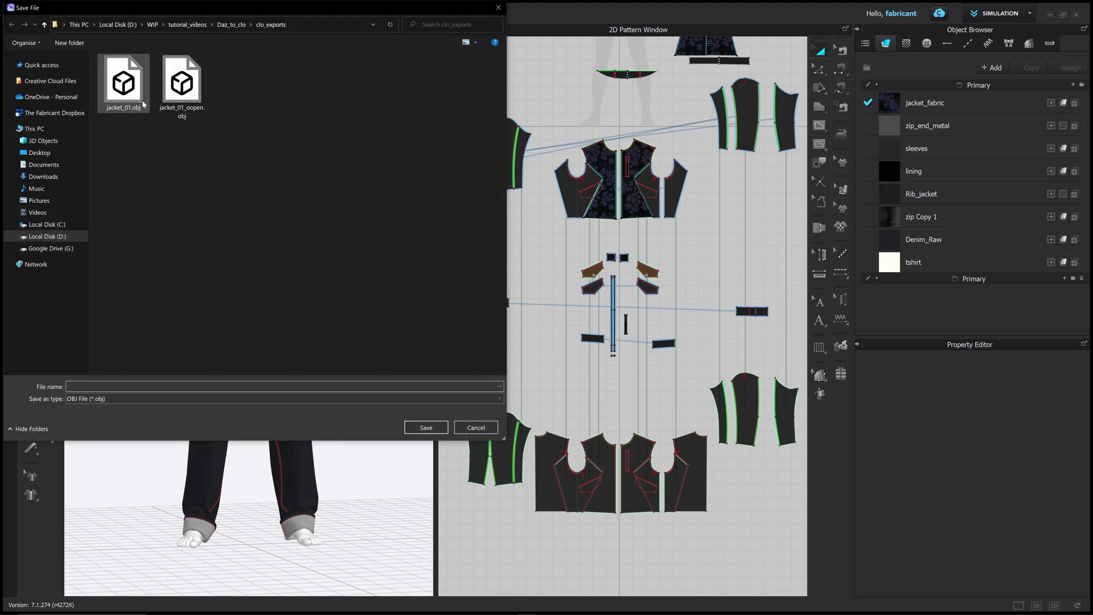
click(174, 108)
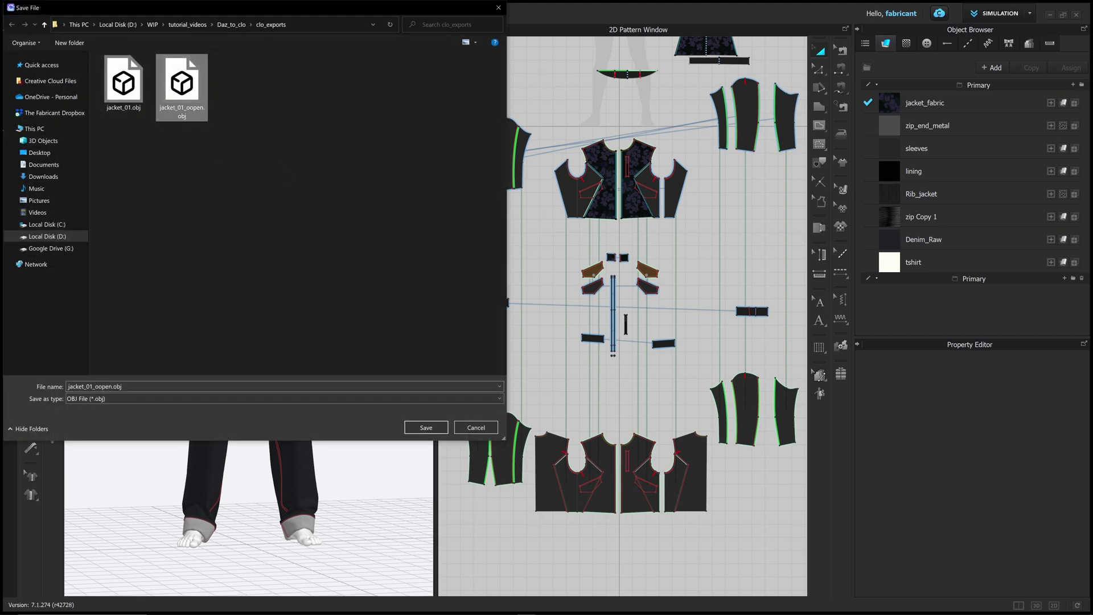
click(158, 387)
key(BackSpace)
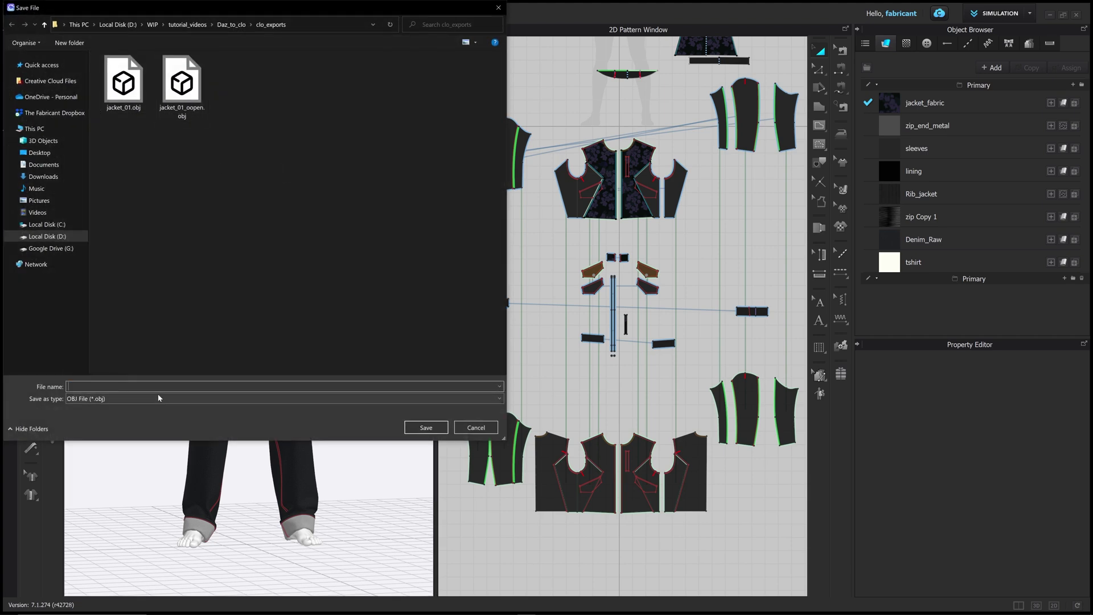
click(176, 114)
click(426, 427)
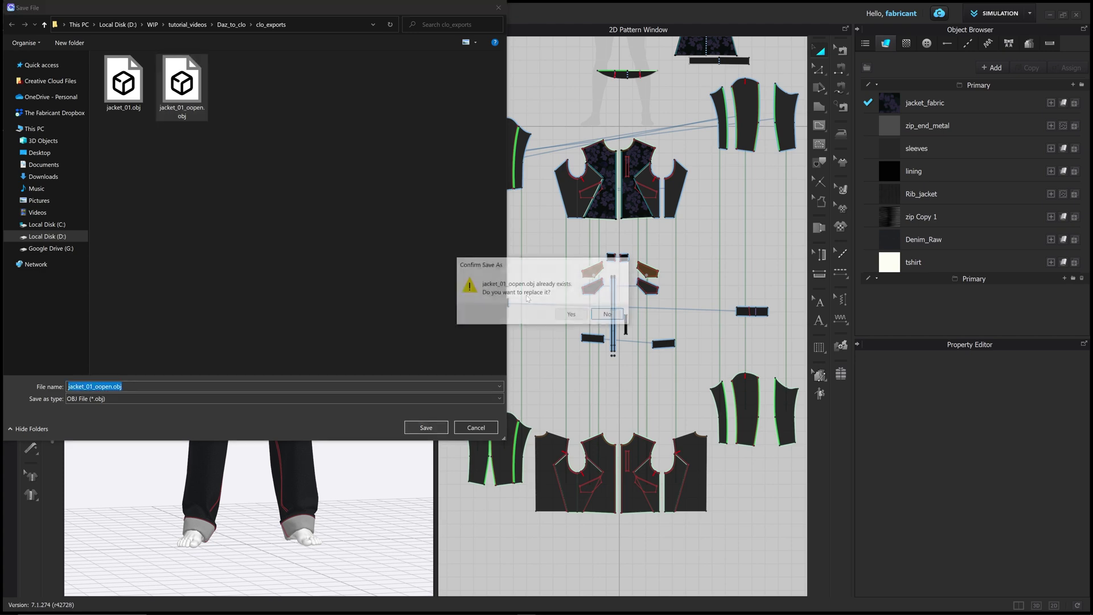
click(572, 314)
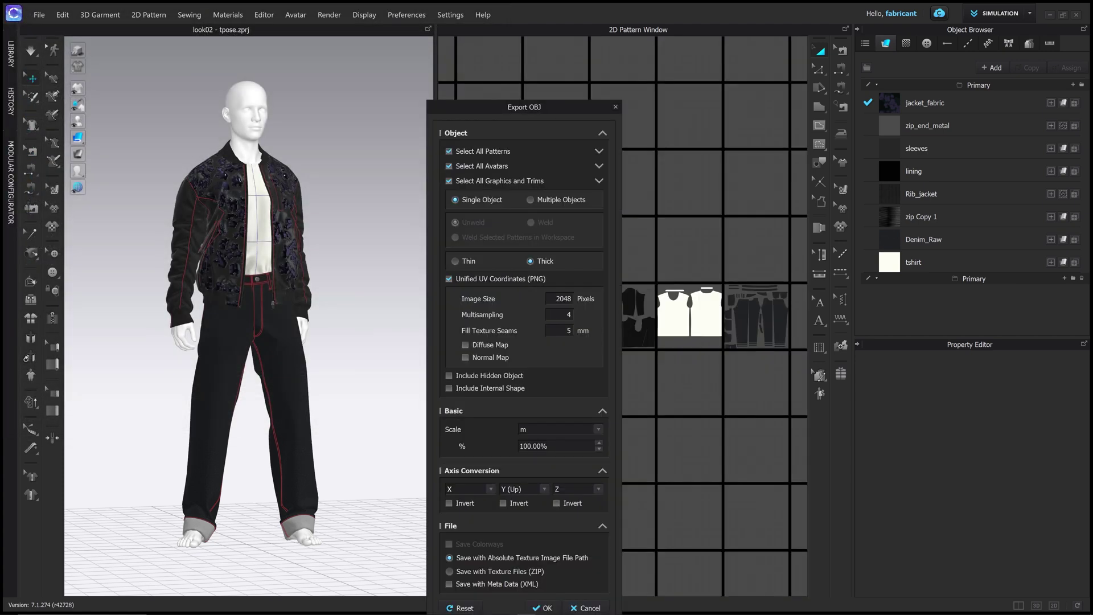
Exclude all avatars from the OBJ export and run it with the single-object and thick options.
drag(522, 122, 438, 52)
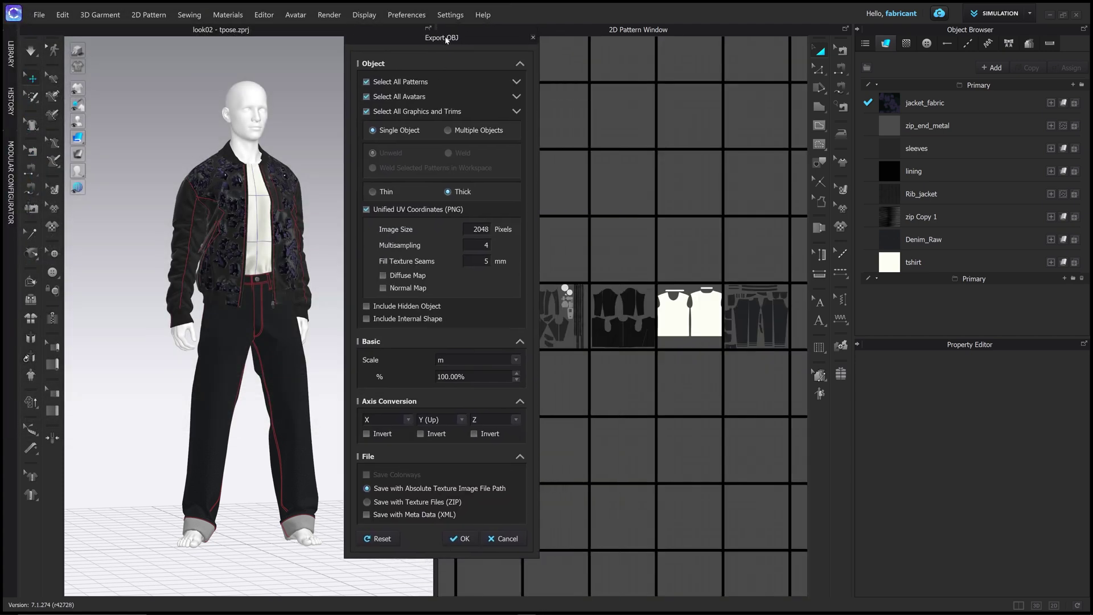
click(394, 98)
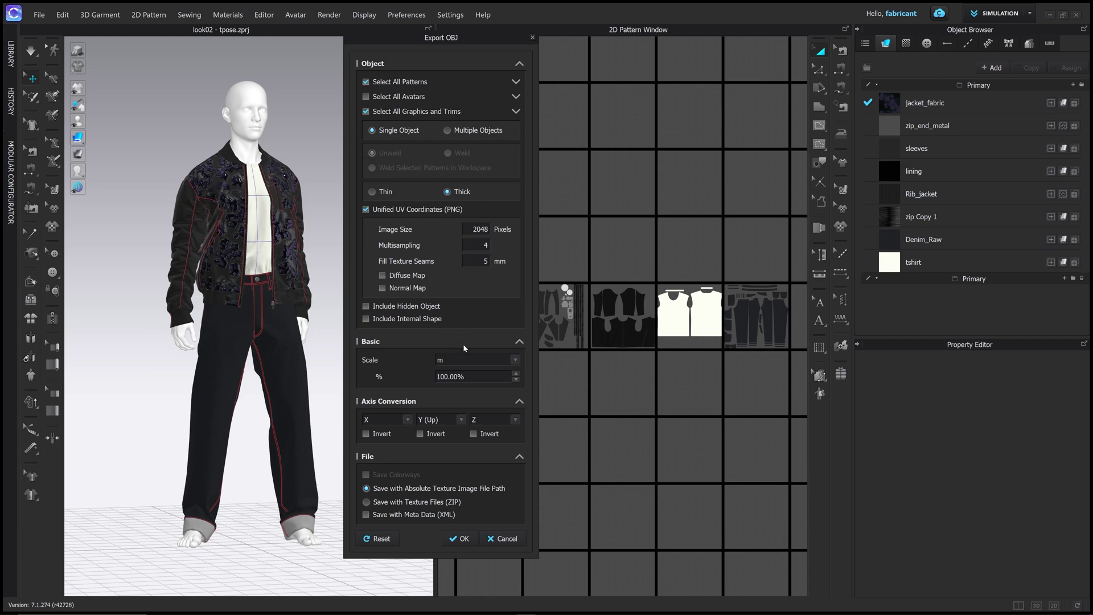
click(460, 538)
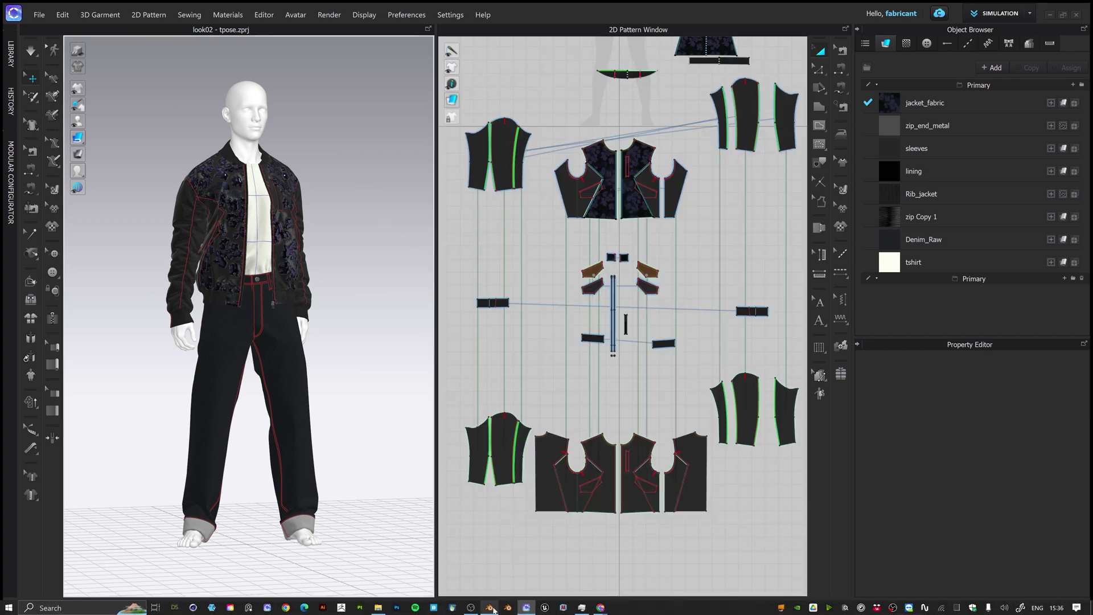
Switch to a new Blender instance and delete the default cube from the scene.
right_click(490, 608)
click(478, 554)
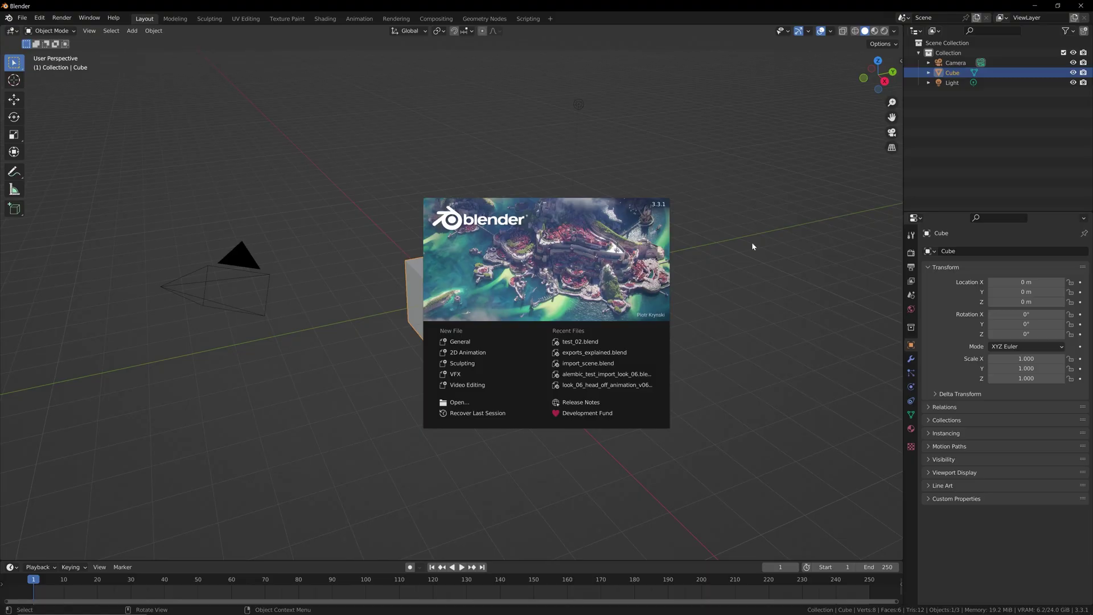
click(370, 104)
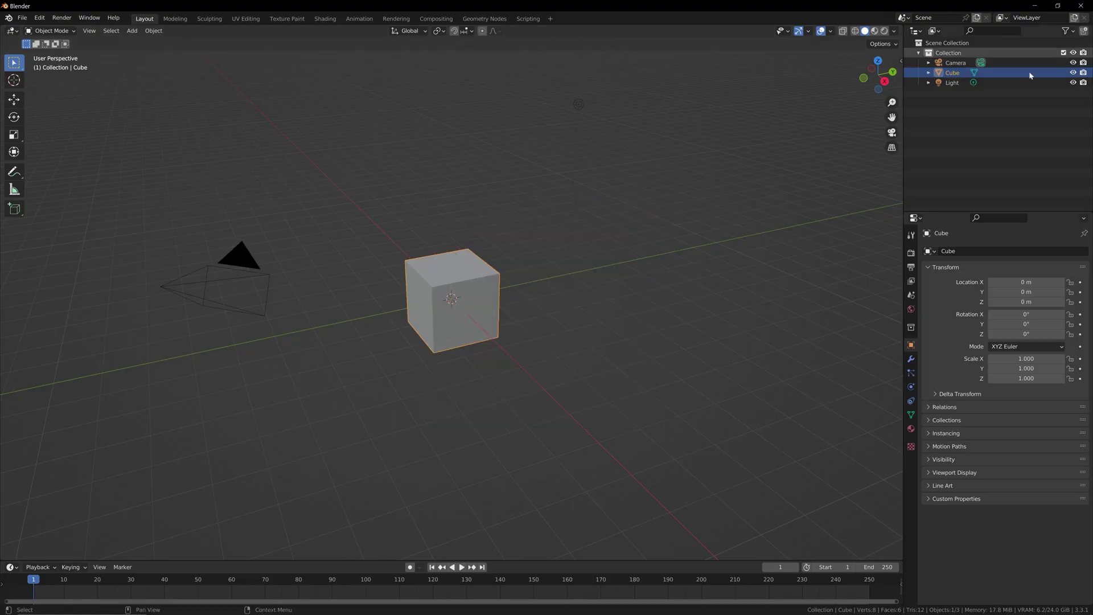
click(22, 18)
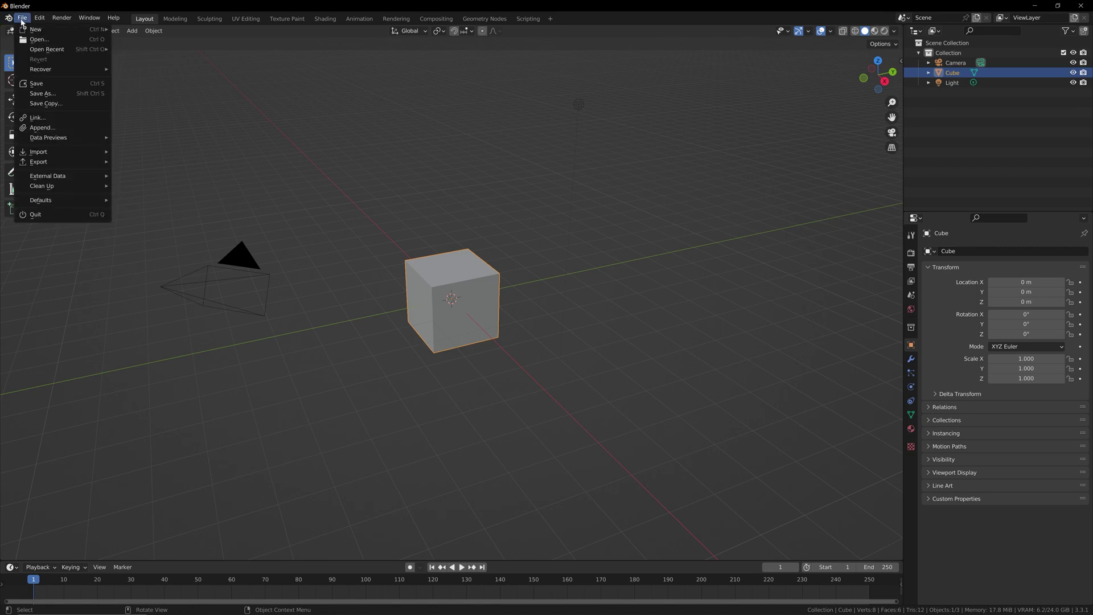
click(460, 268)
key(x)
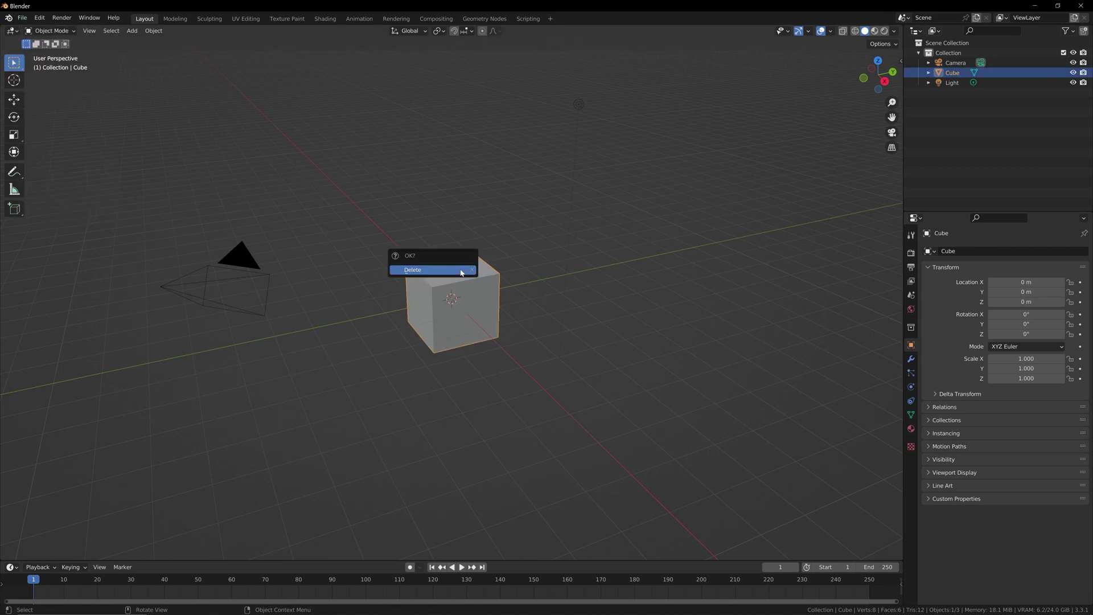
click(461, 270)
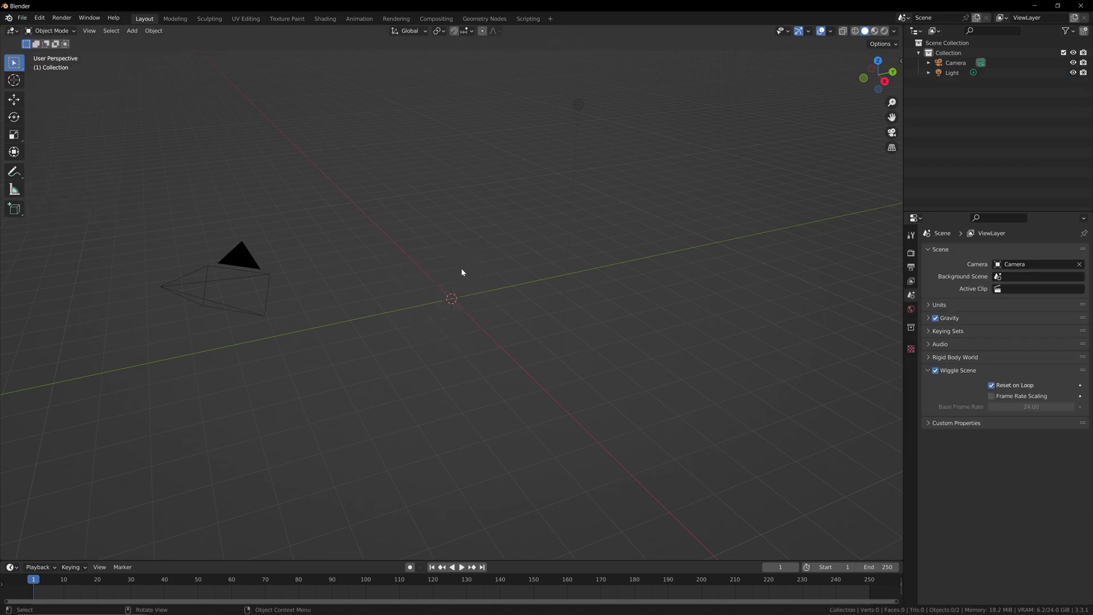
Import both jacket_01.obj and jacket_01_oopen.obj as Wavefront files from the clo_exports folder.
click(20, 18)
mouse_move(50, 152)
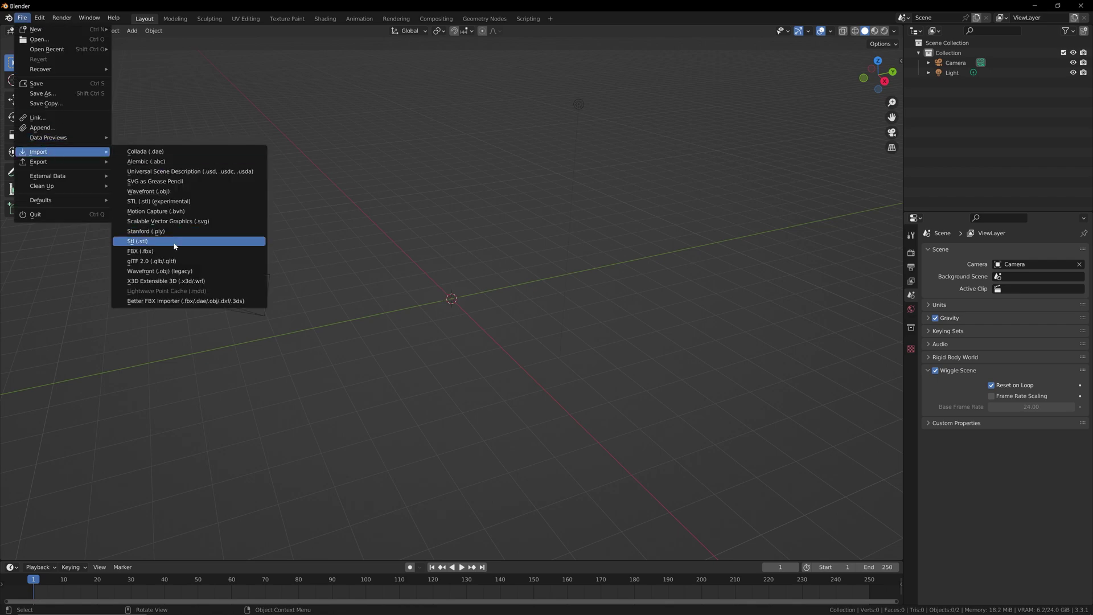
click(162, 192)
click(239, 391)
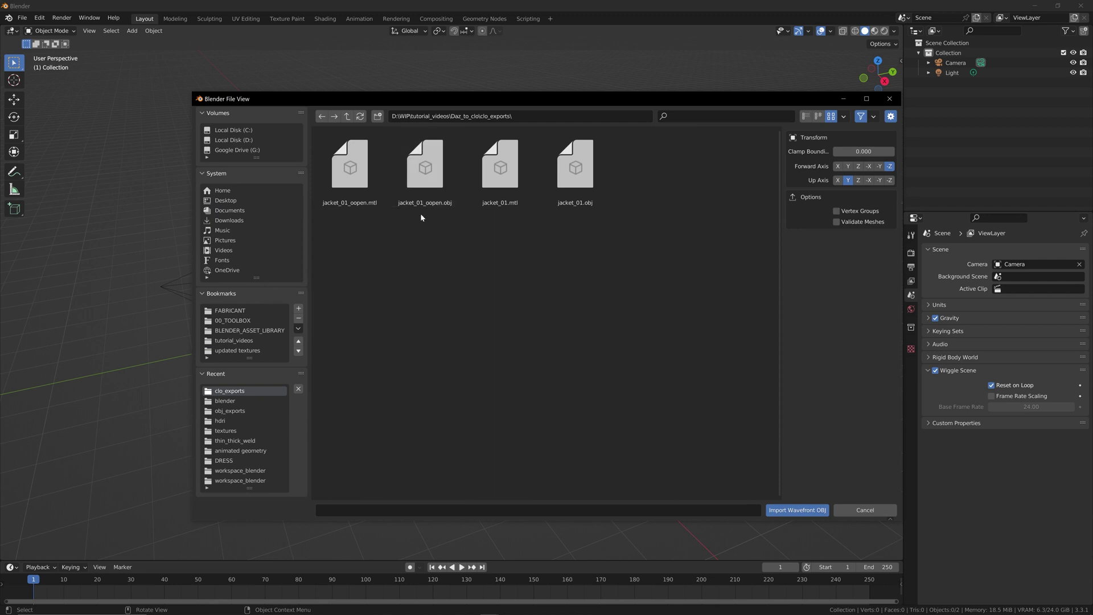
click(579, 175)
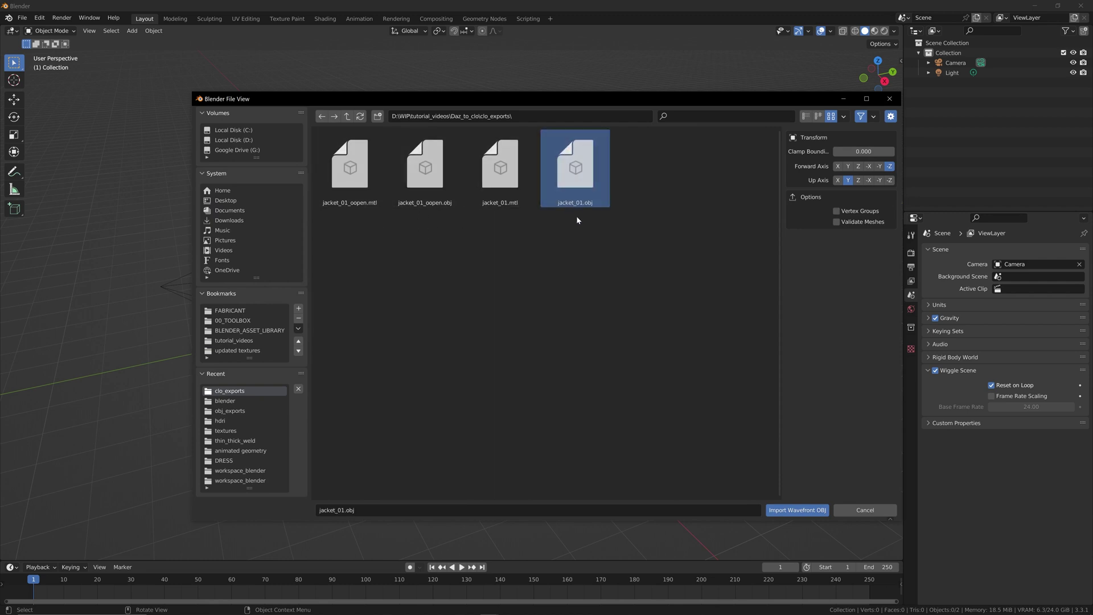
ctrl+click(421, 188)
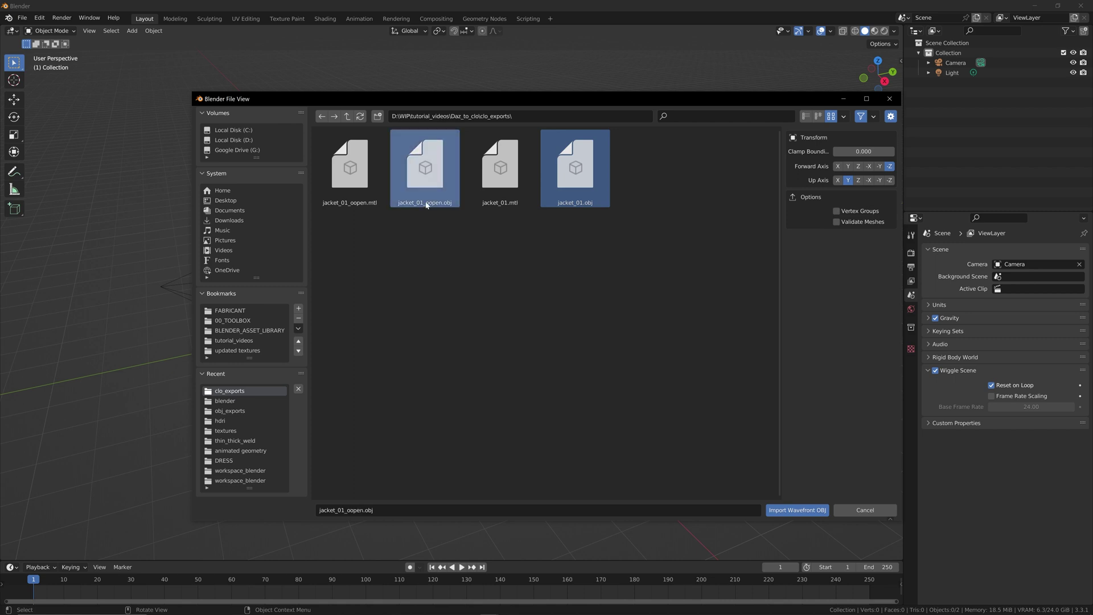
click(784, 511)
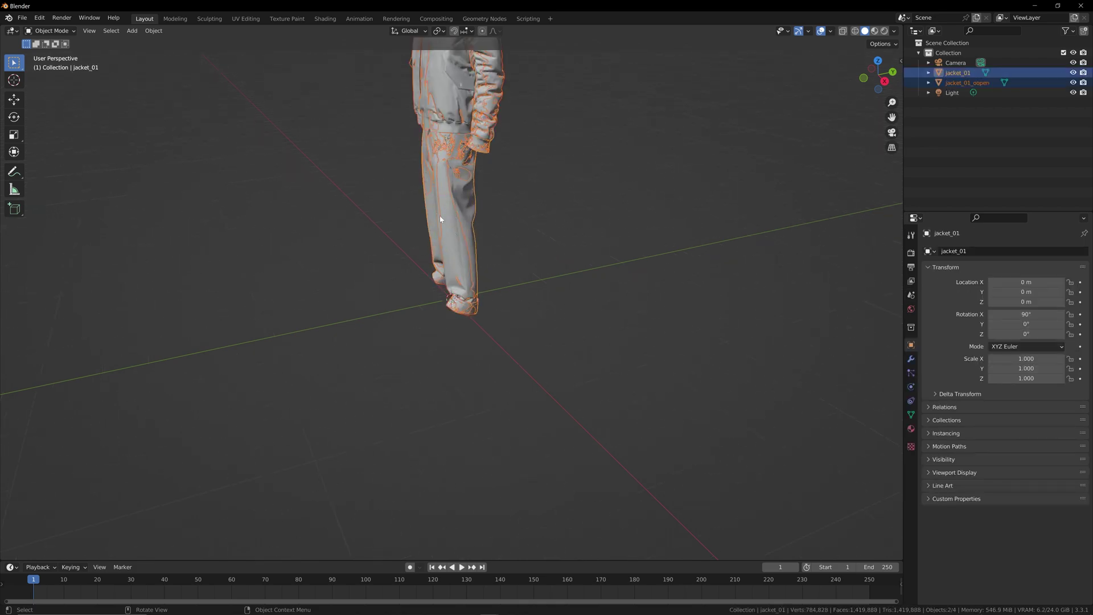
Move the open-jacket outfit about 0.89 m along the X axis so it stands beside the closed one.
drag(891, 117, 888, 248)
drag(877, 75, 991, 56)
click(551, 182)
drag(880, 74, 836, 85)
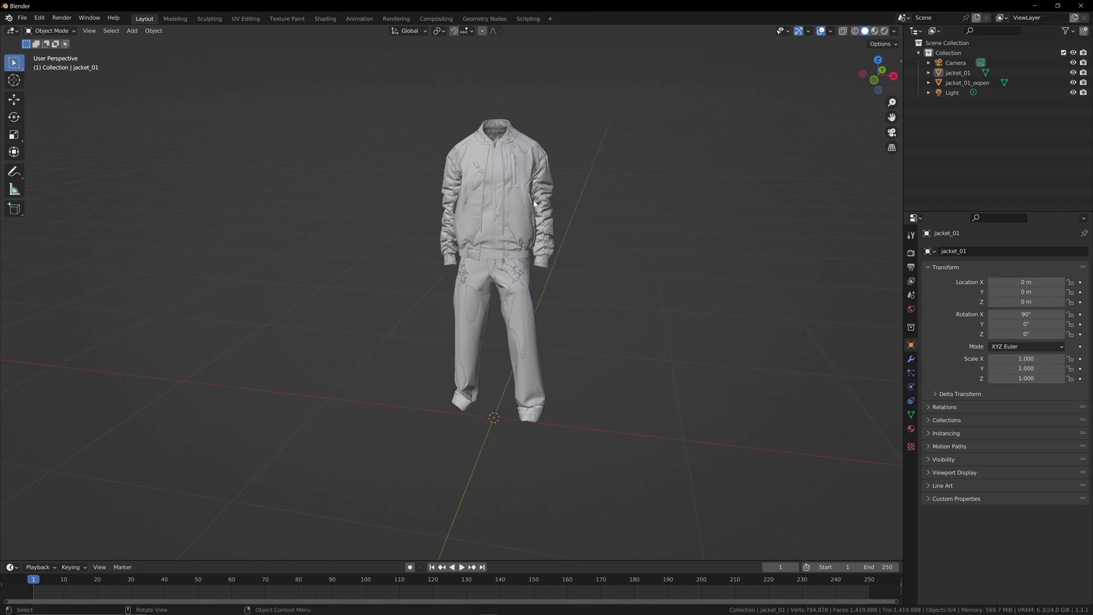
click(478, 208)
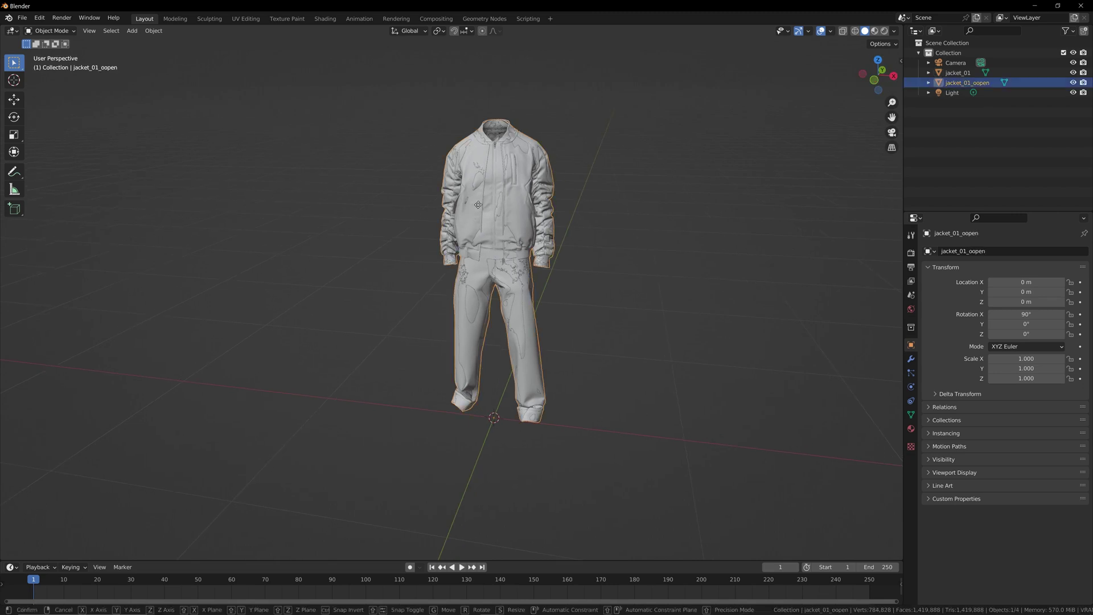
key(g)
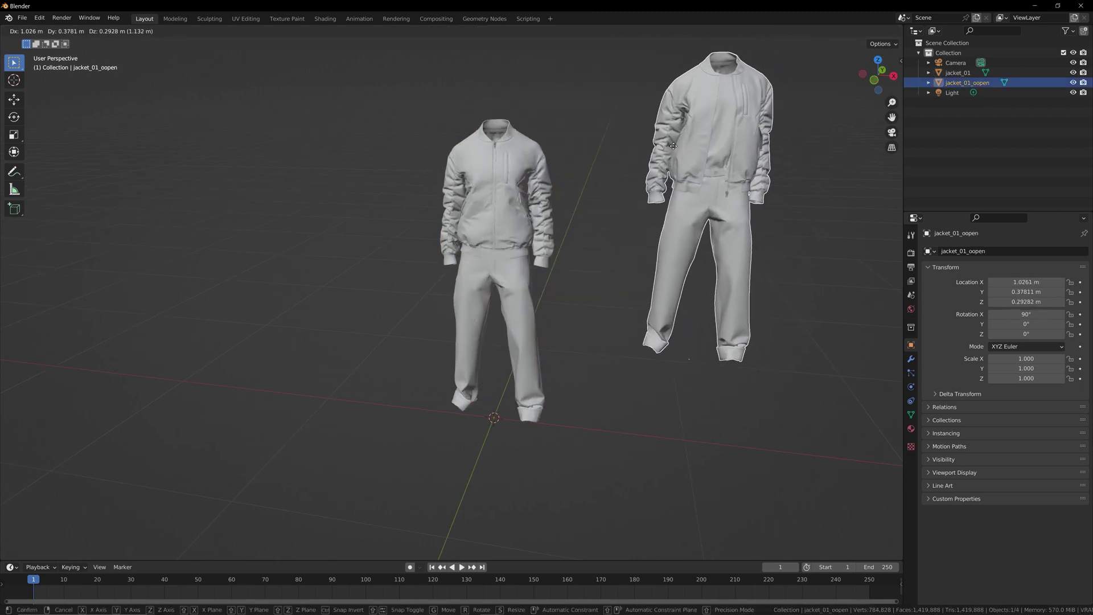
key(x)
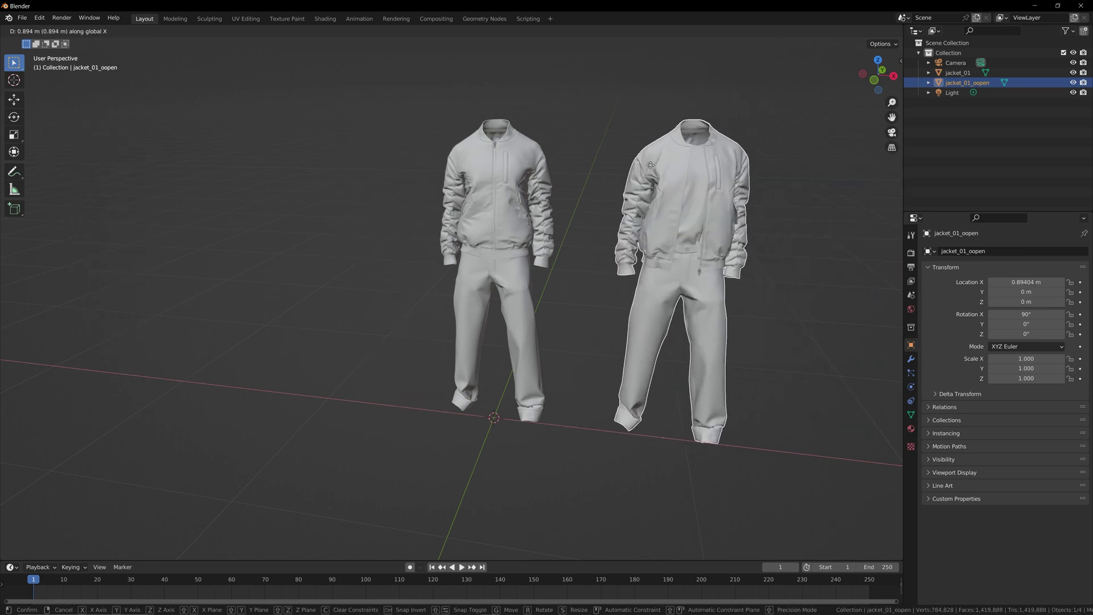
click(643, 166)
mouse_move(886, 70)
mouse_down()
mouse_move(881, 81)
mouse_move(904, 72)
mouse_move(895, 68)
mouse_up()
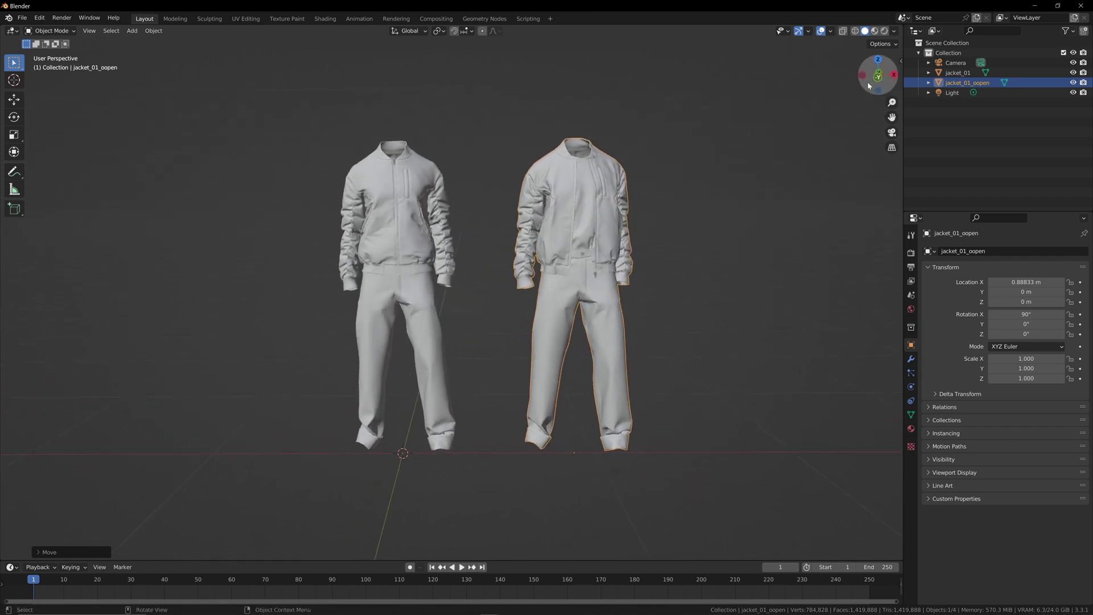
scroll(774, 112, up, 2)
scroll(774, 113, down, 1)
click(775, 113)
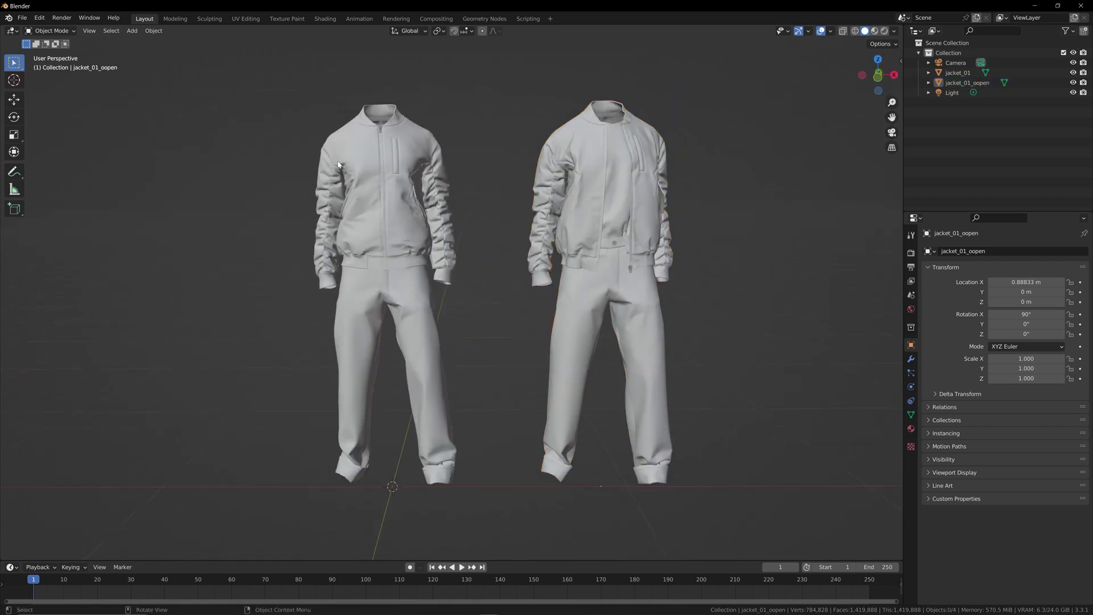
Add a base shape key to the closed-jacket outfit.
click(381, 145)
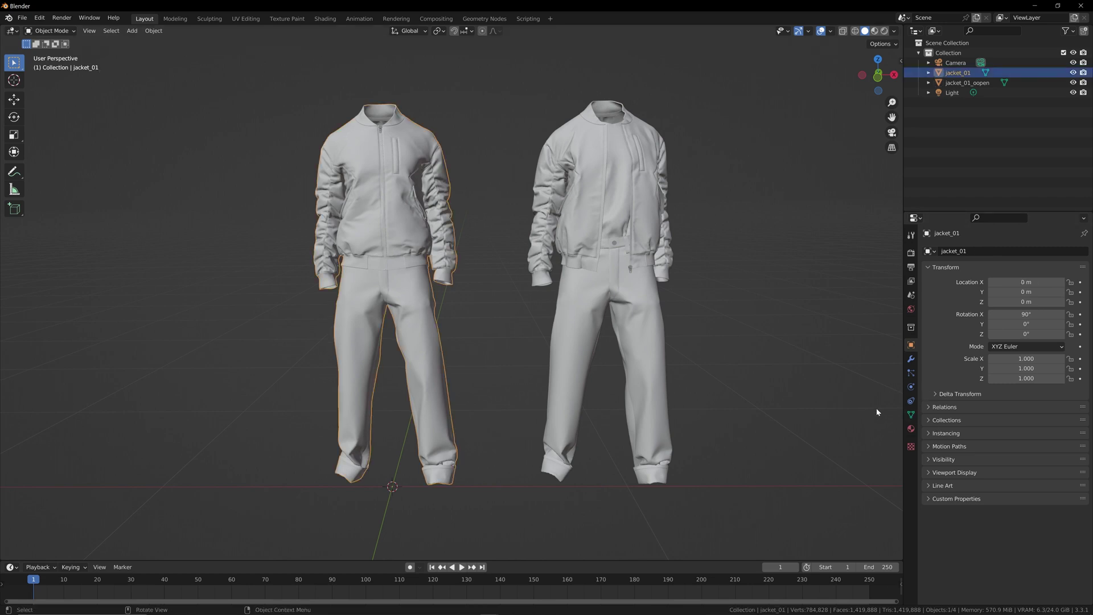
click(911, 415)
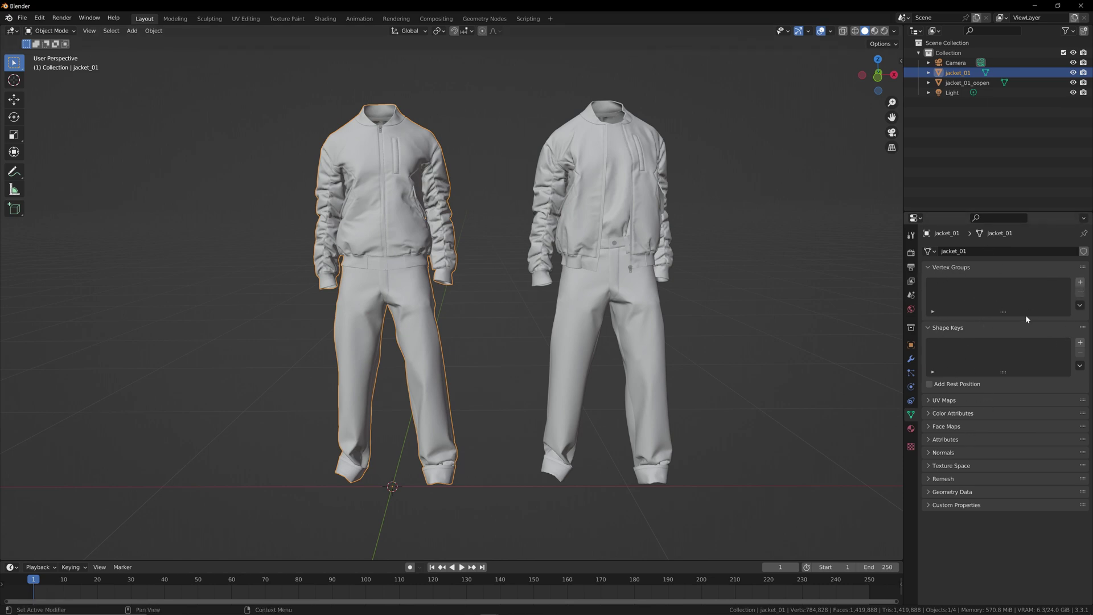
click(1080, 343)
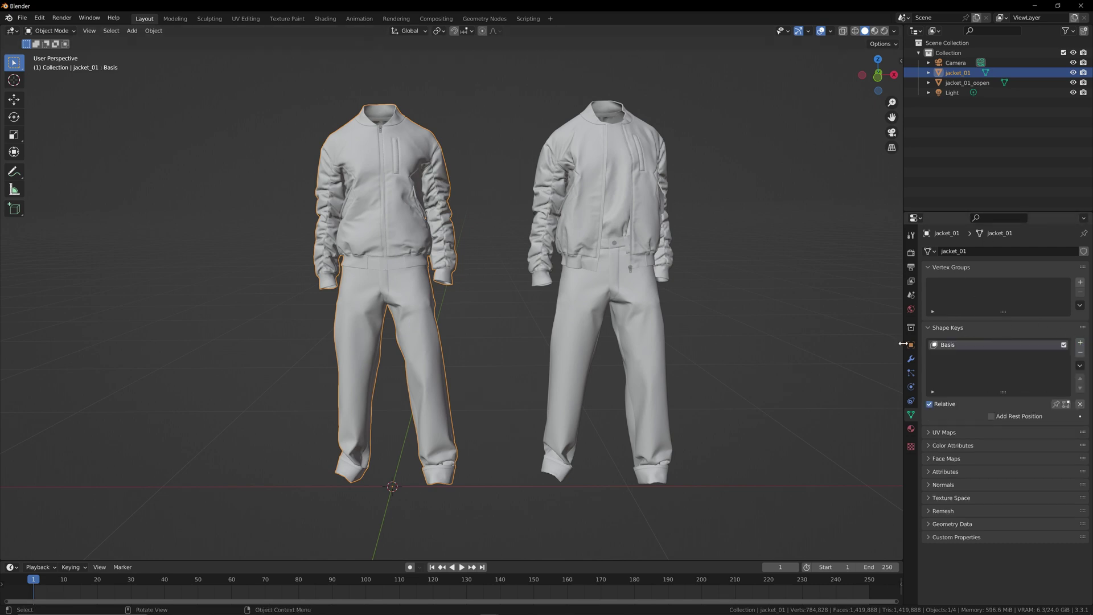
click(501, 181)
click(382, 192)
key(g)
right_click(526, 187)
click(609, 169)
key(g)
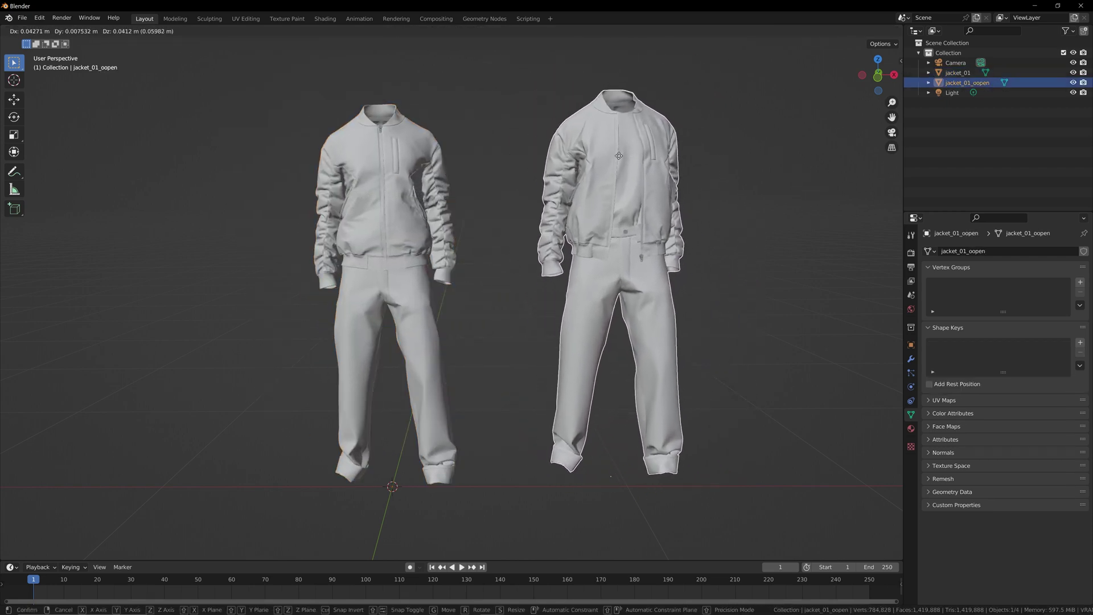
right_click(619, 154)
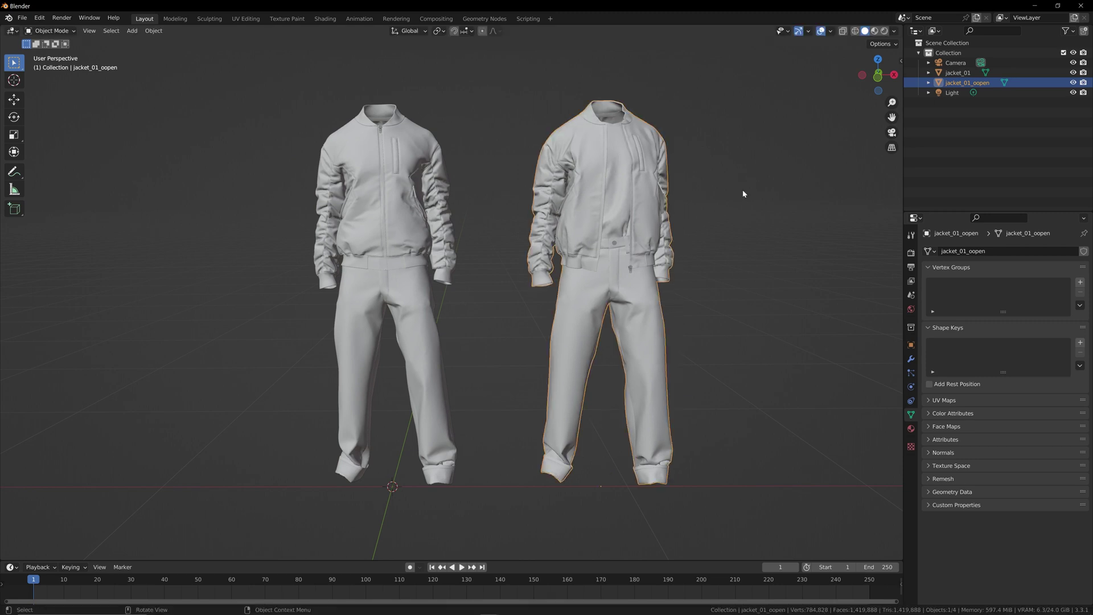
Join the open-jacket outfit as a shape key onto the closed-jacket outfit, with the closed one as the active object.
click(743, 190)
click(623, 179)
ctrl+click(957, 72)
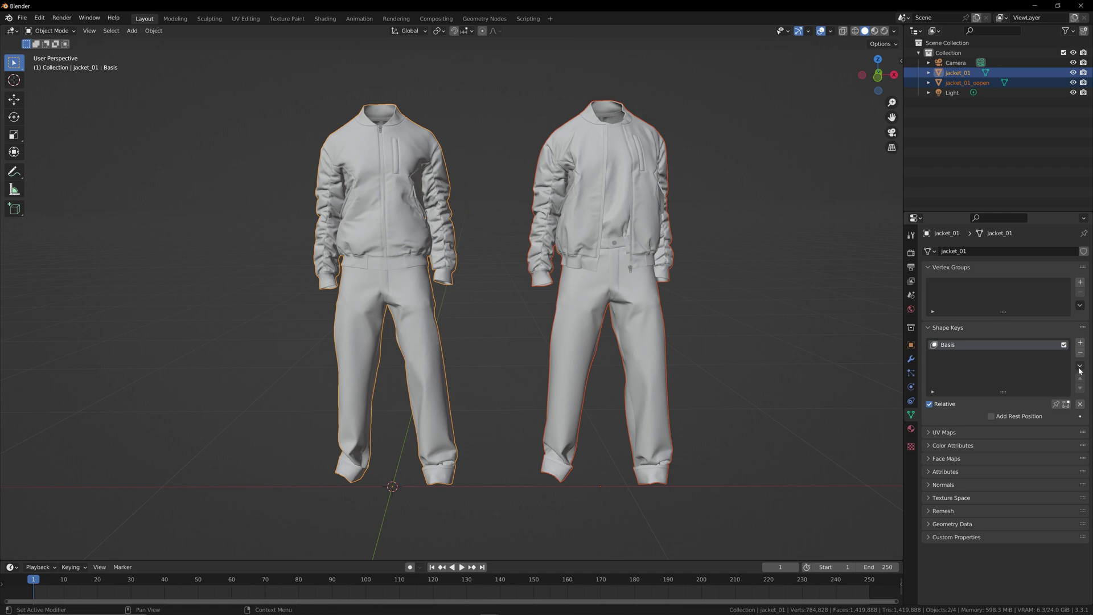
click(1080, 366)
click(1034, 415)
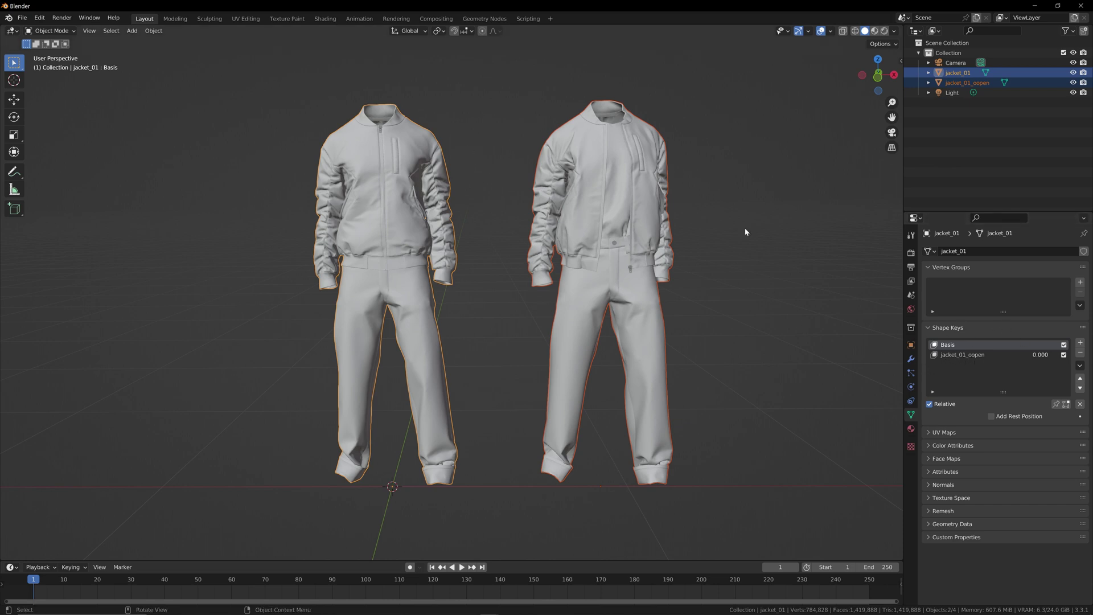
Set the jacket_01_oopen shape key's value to 1 on the closed-jacket outfit.
click(375, 154)
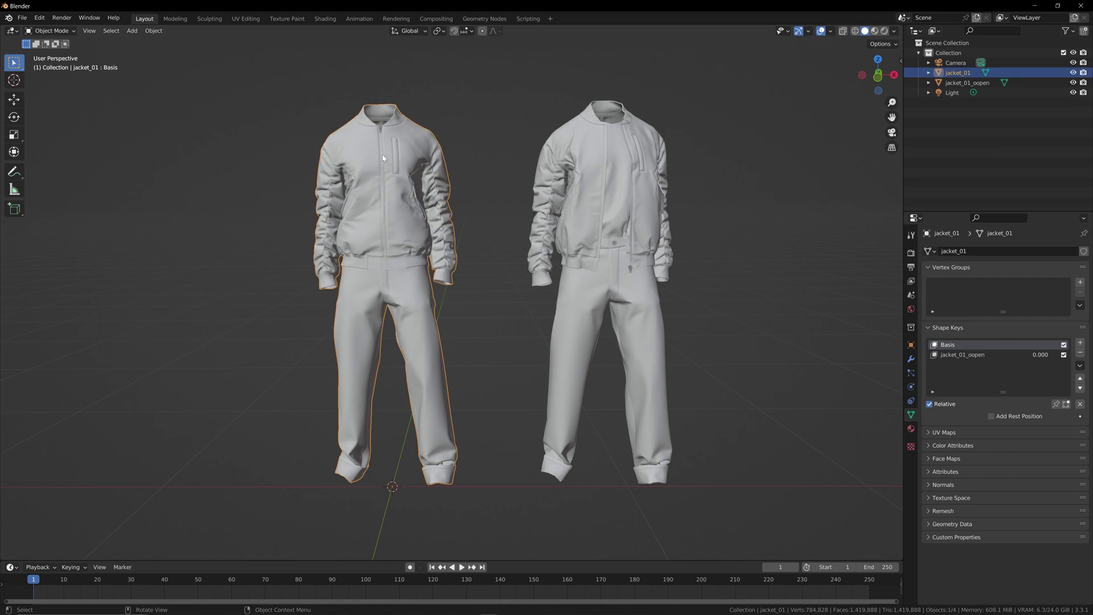
double_click(1041, 358)
key(BackSpace)
key(BackSpace)
key(BackSpace)
text(1)
key(Return)
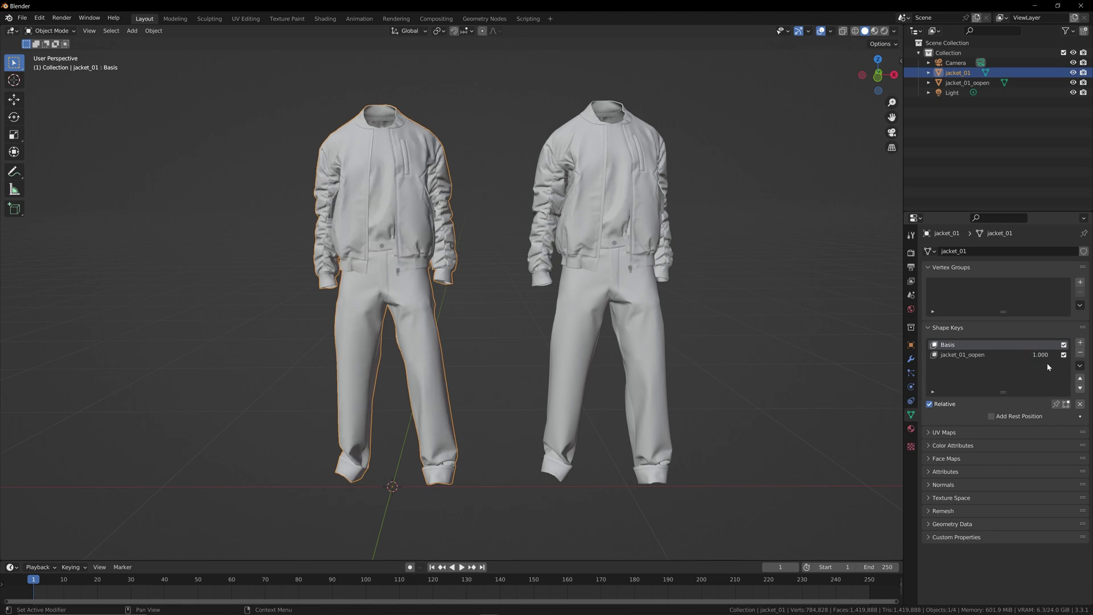
Set the jacket_01_oopen shape key's value to 0.5 on the closed-jacket outfit.
click(1041, 355)
key(Delete)
key(Delete)
key(Delete)
text(0.5)
key(Return)
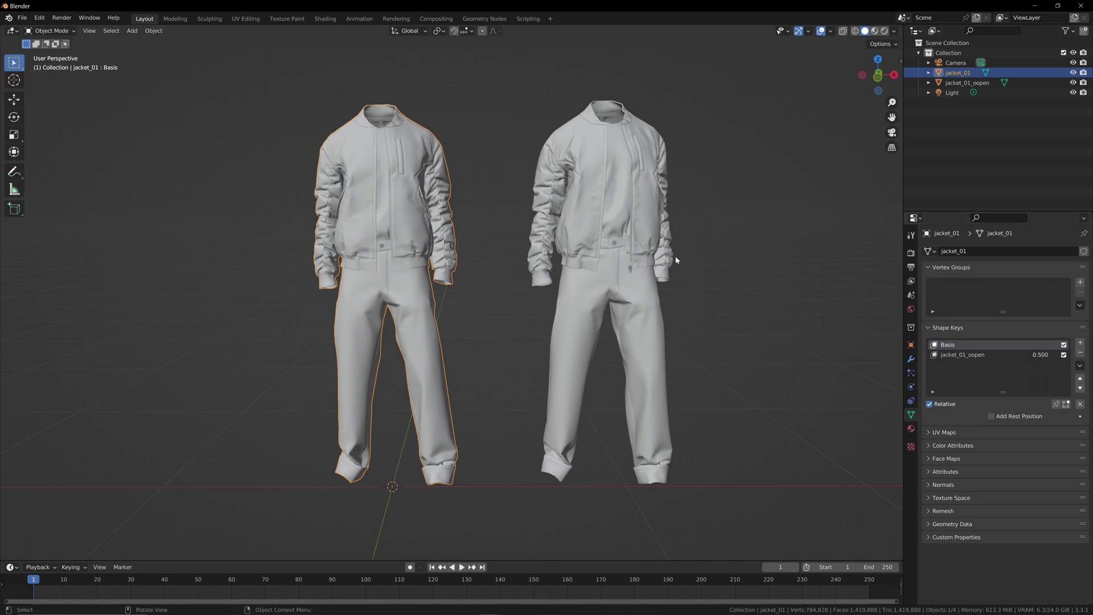
Delete the separate jacket_01_oopen outfit from the scene, keeping only the outfit that holds the shape keys.
click(615, 215)
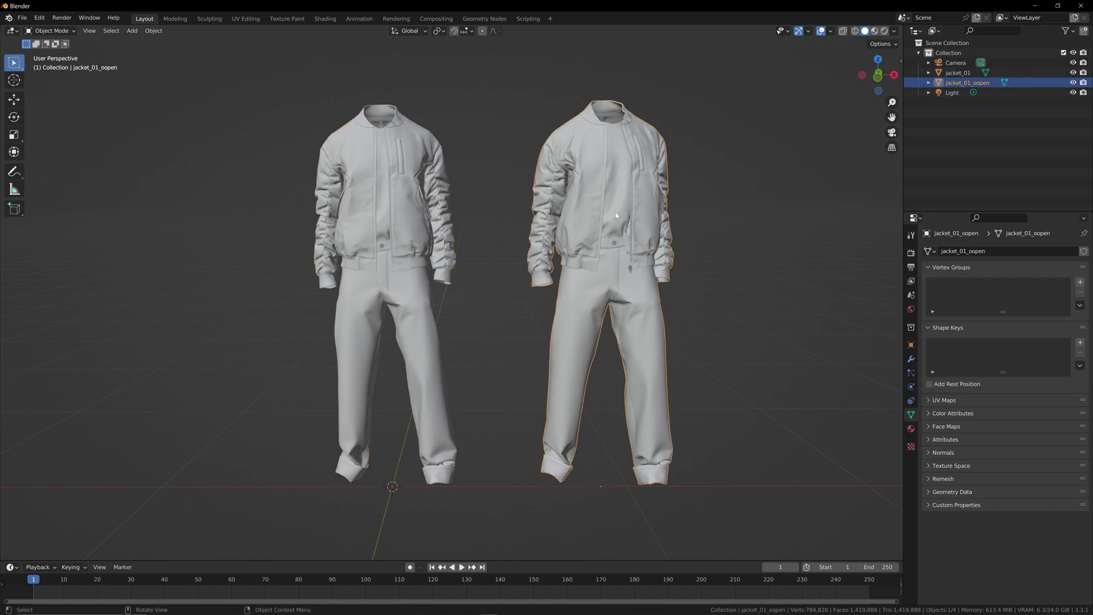
key(x)
click(615, 215)
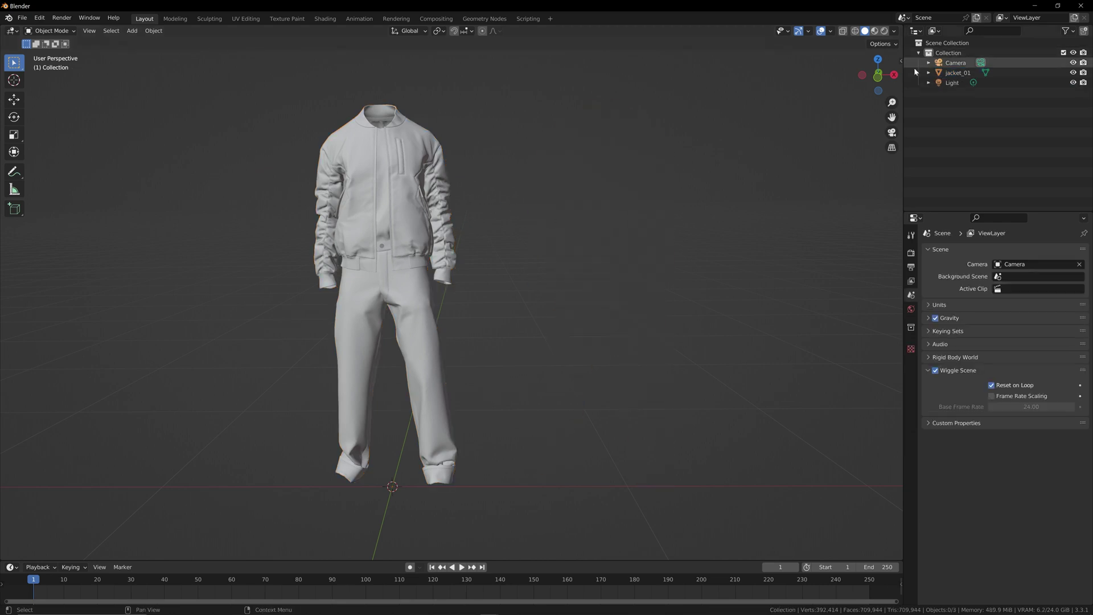
Set the jacket_01_oopen shape key's value to 1 on the remaining jacket_01 outfit.
drag(874, 78, 898, 79)
click(449, 207)
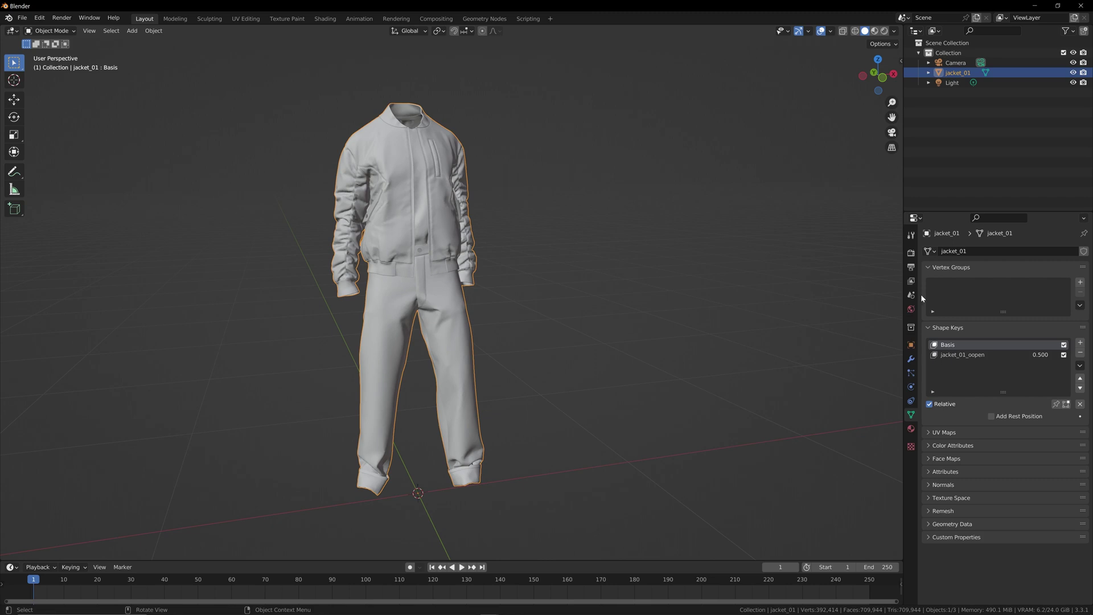
click(1039, 354)
key(BackSpace)
key(BackSpace)
key(BackSpace)
text(1)
key(Return)
mouse_move(878, 75)
mouse_down()
mouse_move(864, 77)
mouse_move(877, 79)
mouse_up()
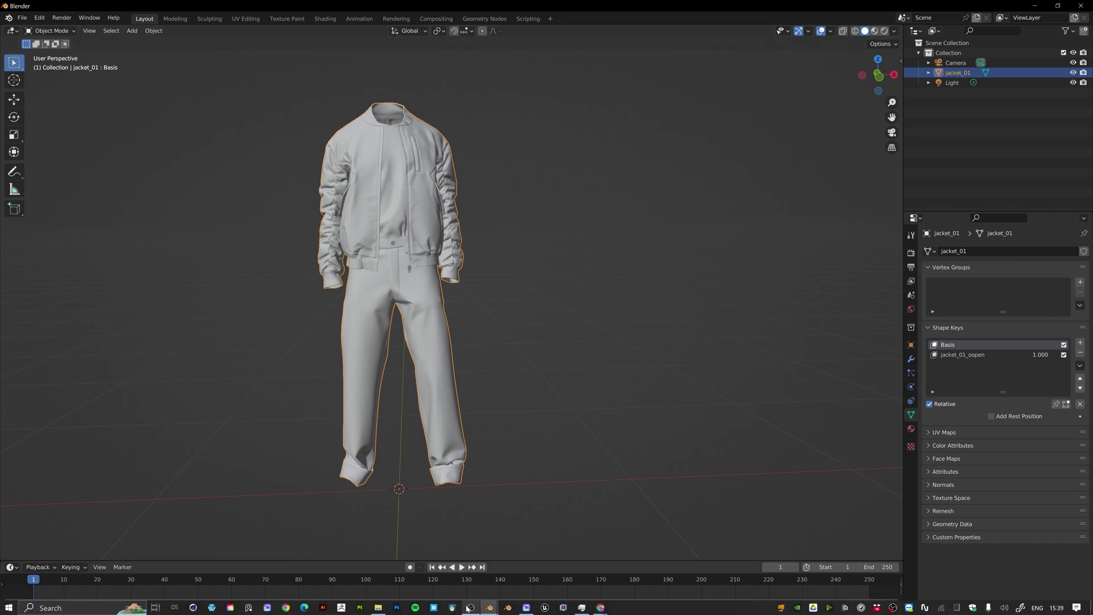
Switch to the Blender window with exports_explained.blend and inspect both outfits at an angle in rendered shading before returning to solid shading.
click(491, 605)
click(432, 564)
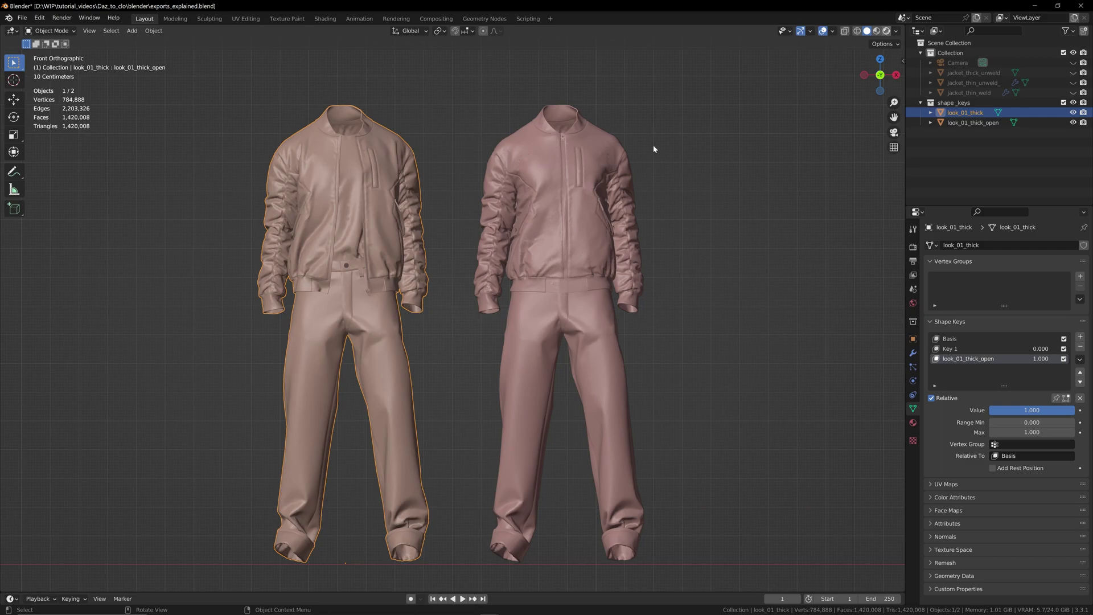
click(886, 31)
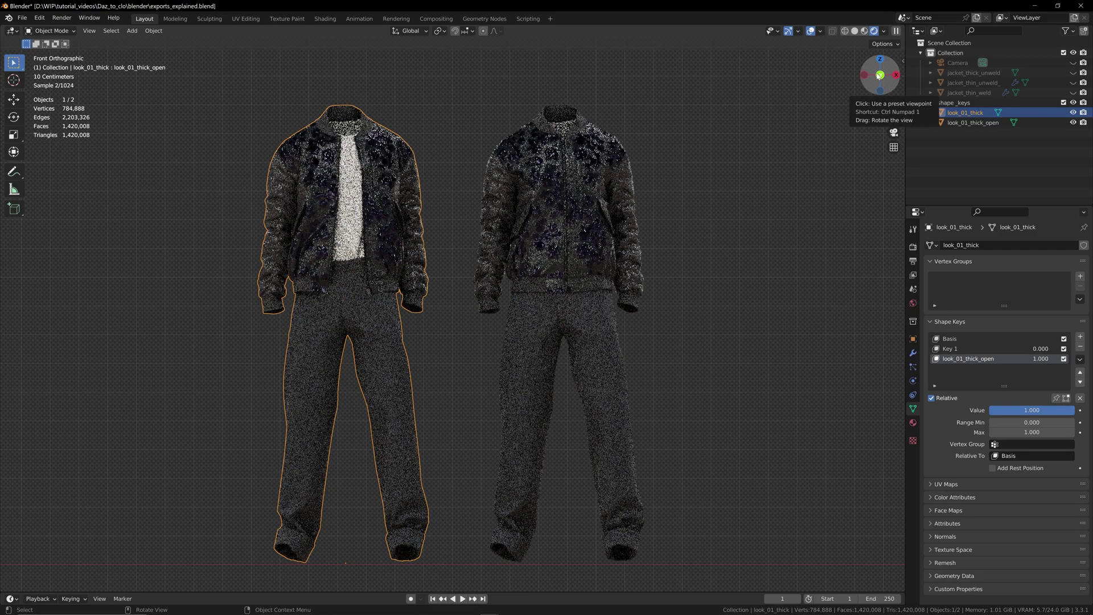
drag(877, 75, 896, 84)
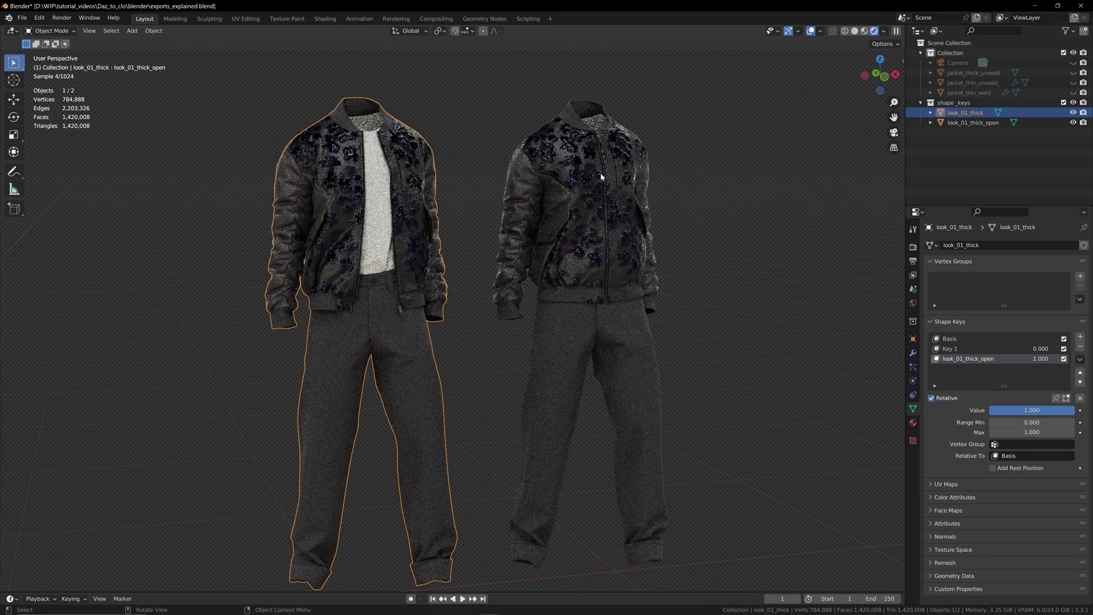
click(854, 31)
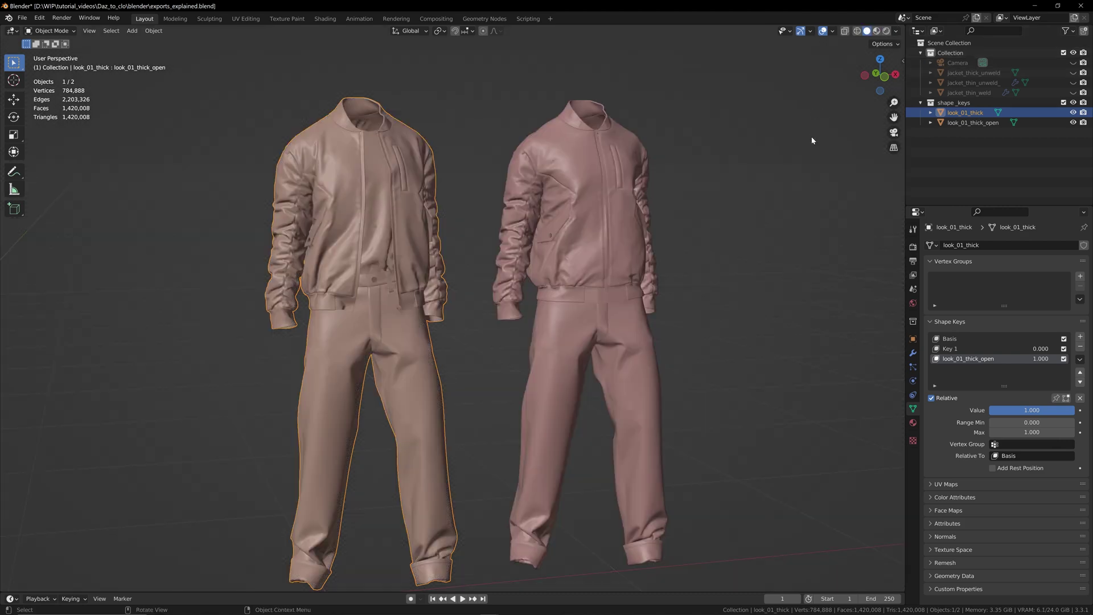